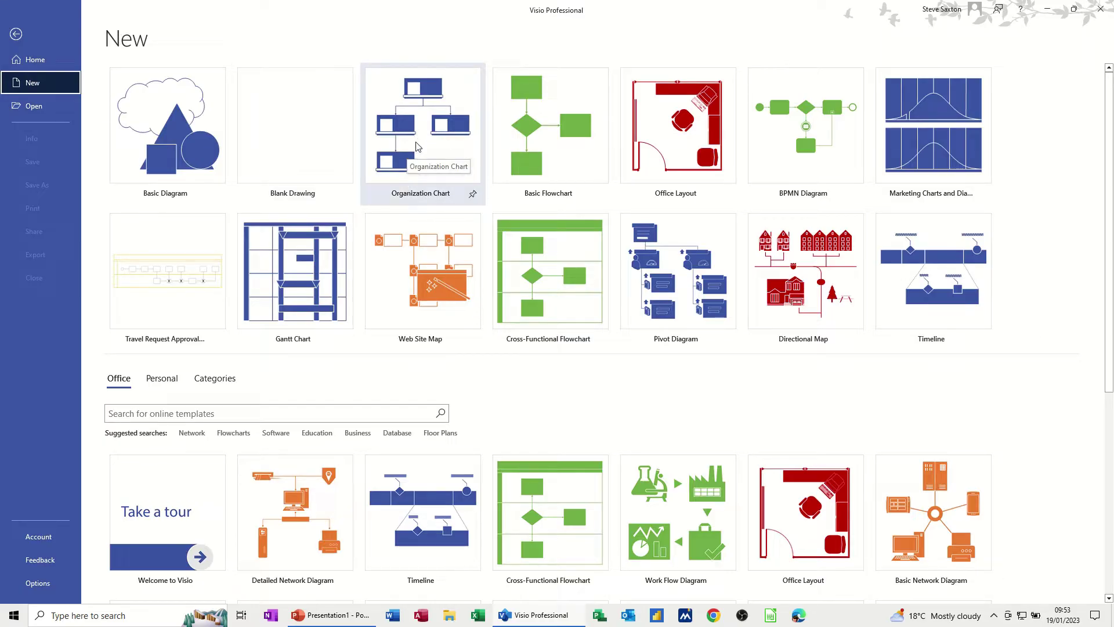
# Start a blank Organization Chart drawing with the Belt shapes, cancelling the chart wizard.
pyautogui.doubleClick(418, 146)
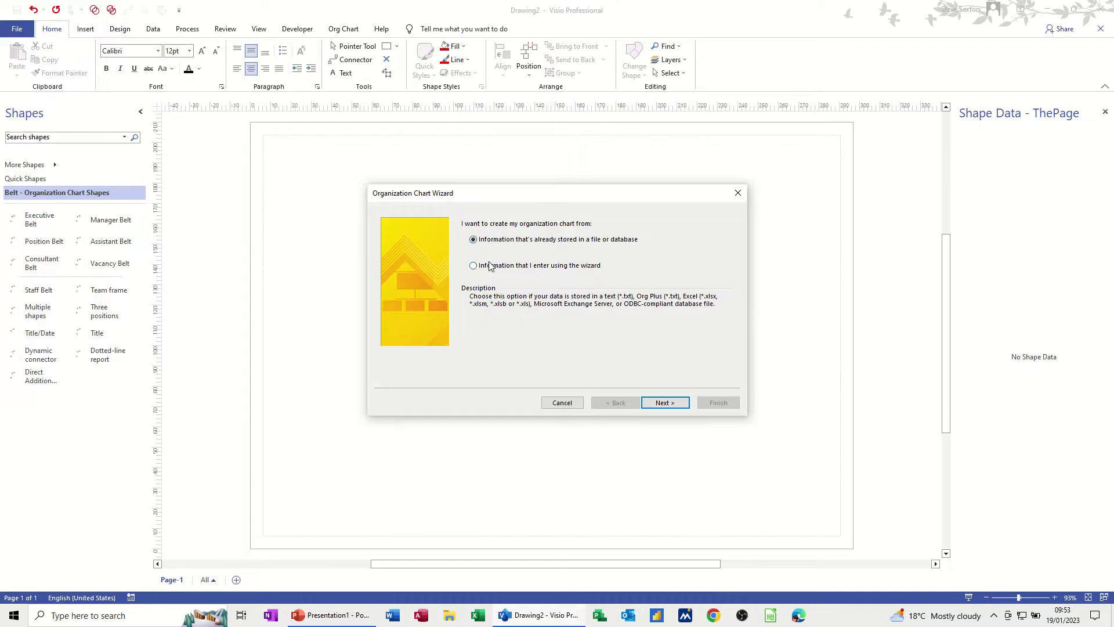
pyautogui.click(561, 406)
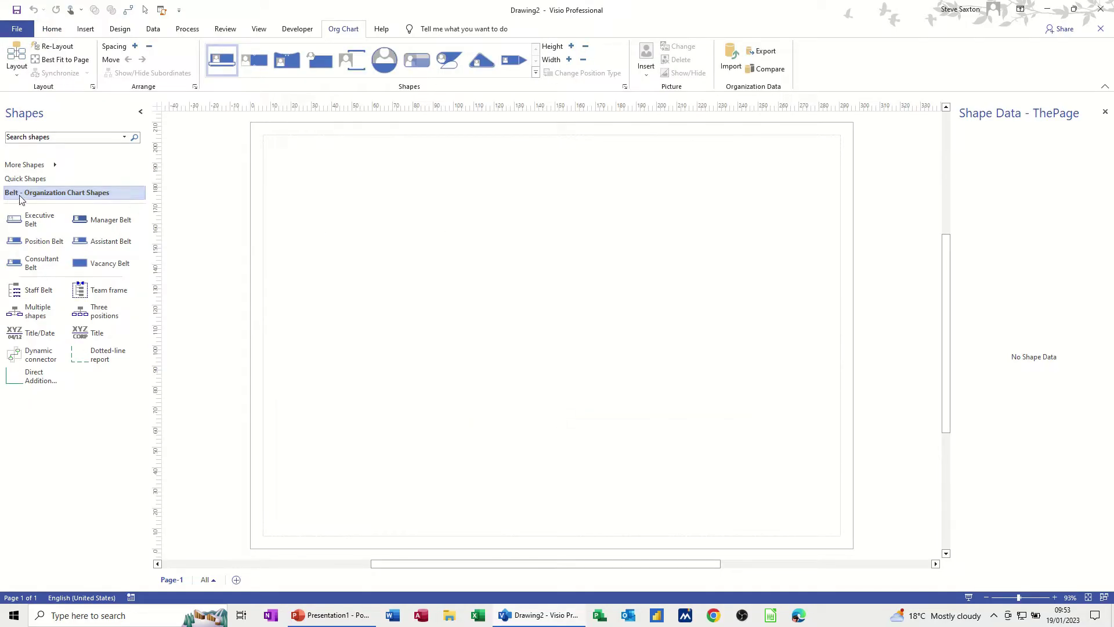
pyautogui.click(21, 32)
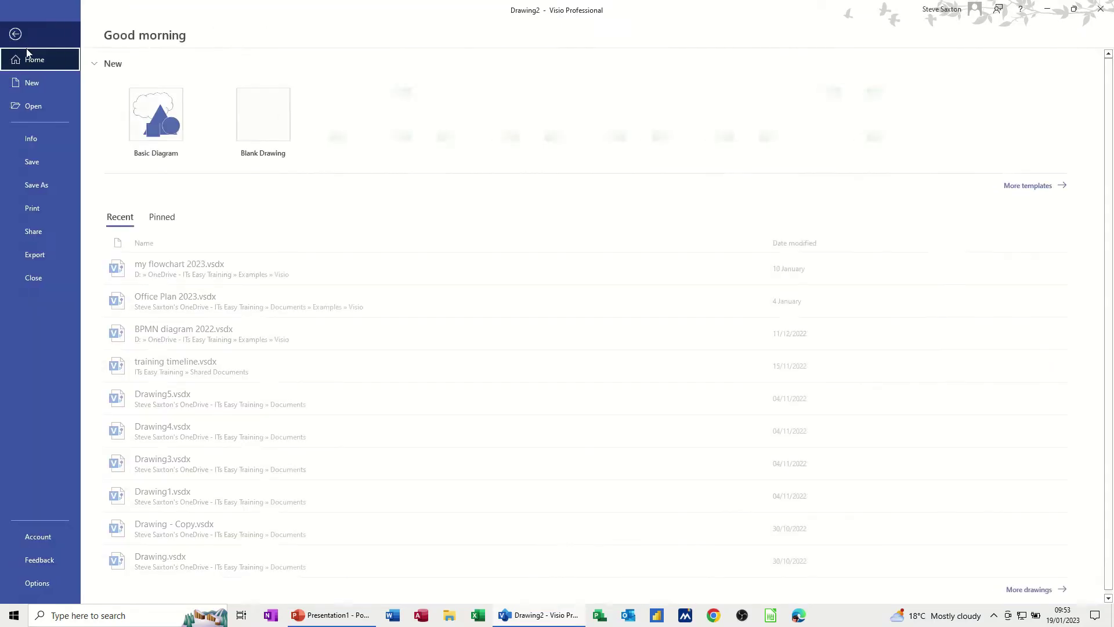
pyautogui.click(27, 83)
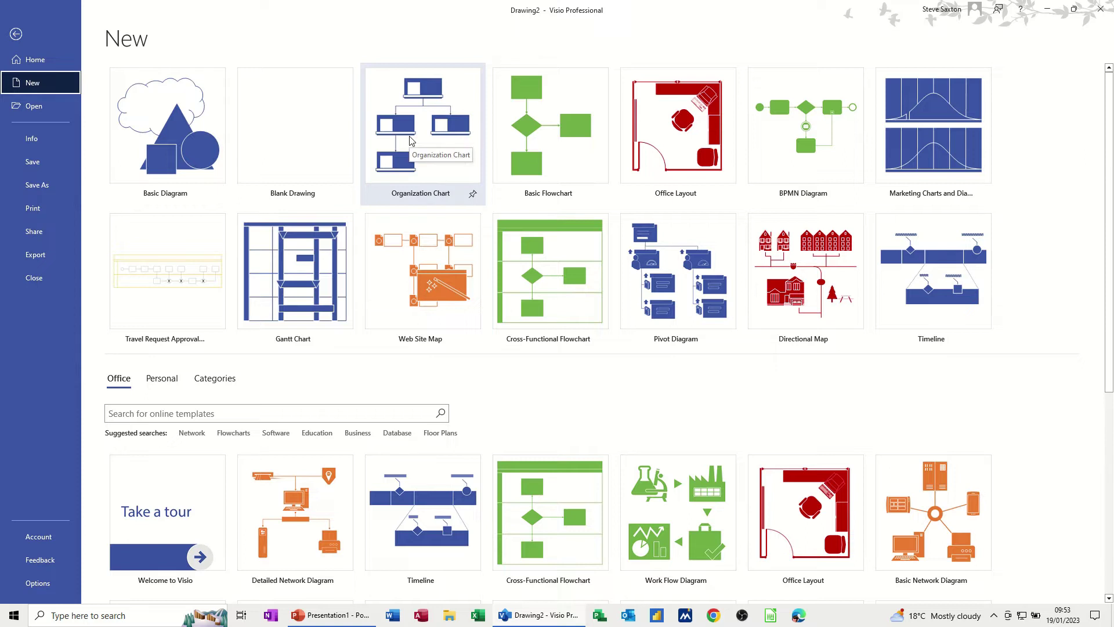
pyautogui.click(411, 140)
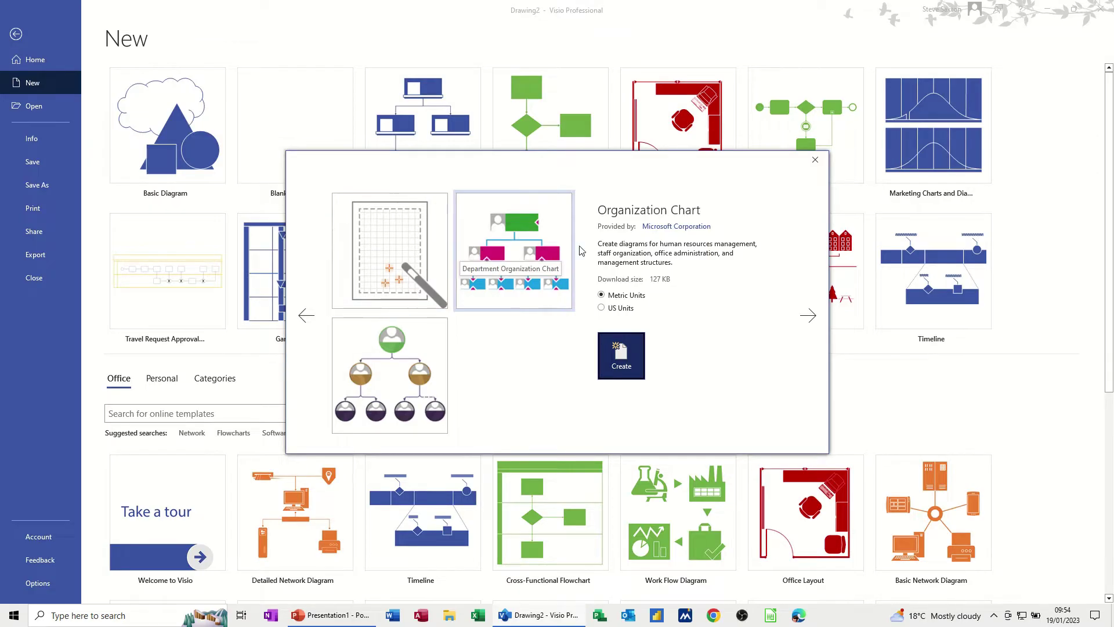
pyautogui.click(815, 159)
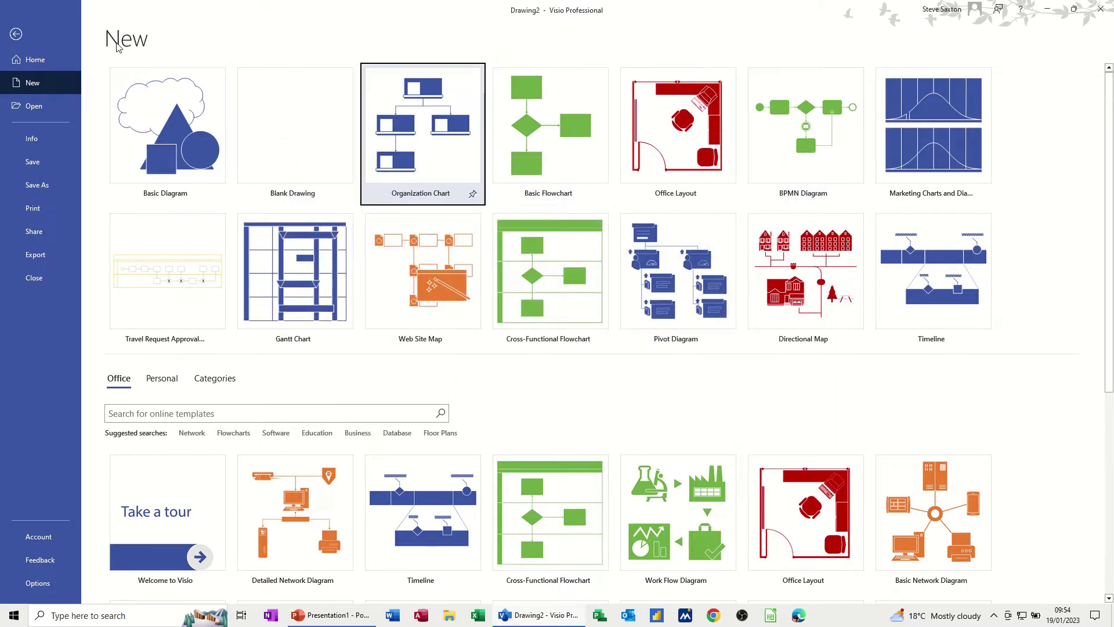
pyautogui.click(16, 34)
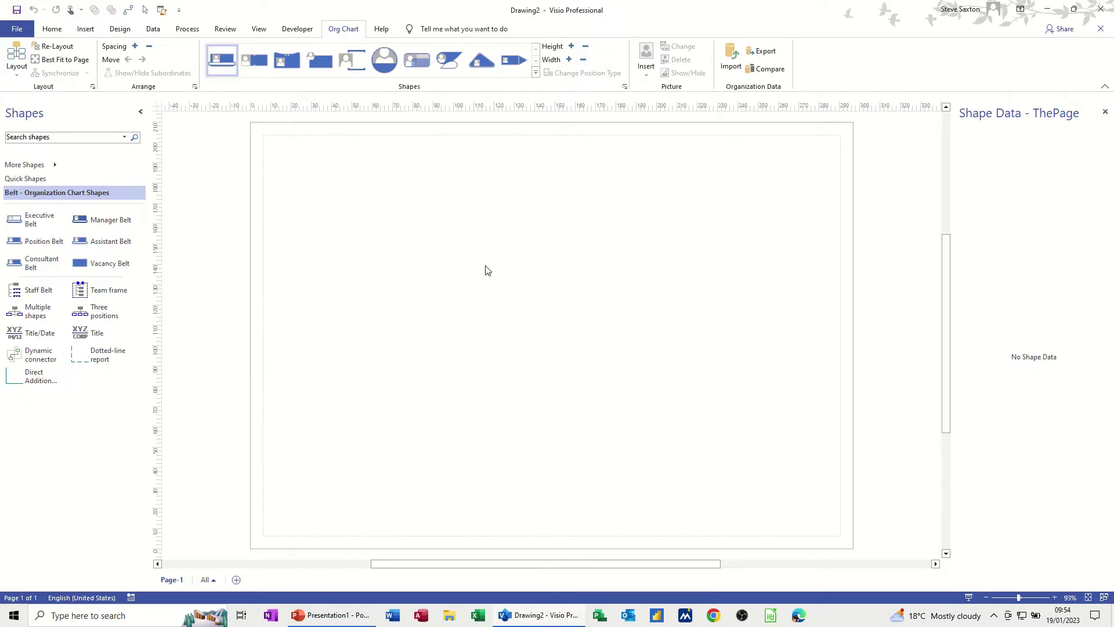
# Drag an Executive Belt from the Belt - Organization Chart Shapes stencil near the page top.
pyautogui.click(19, 180)
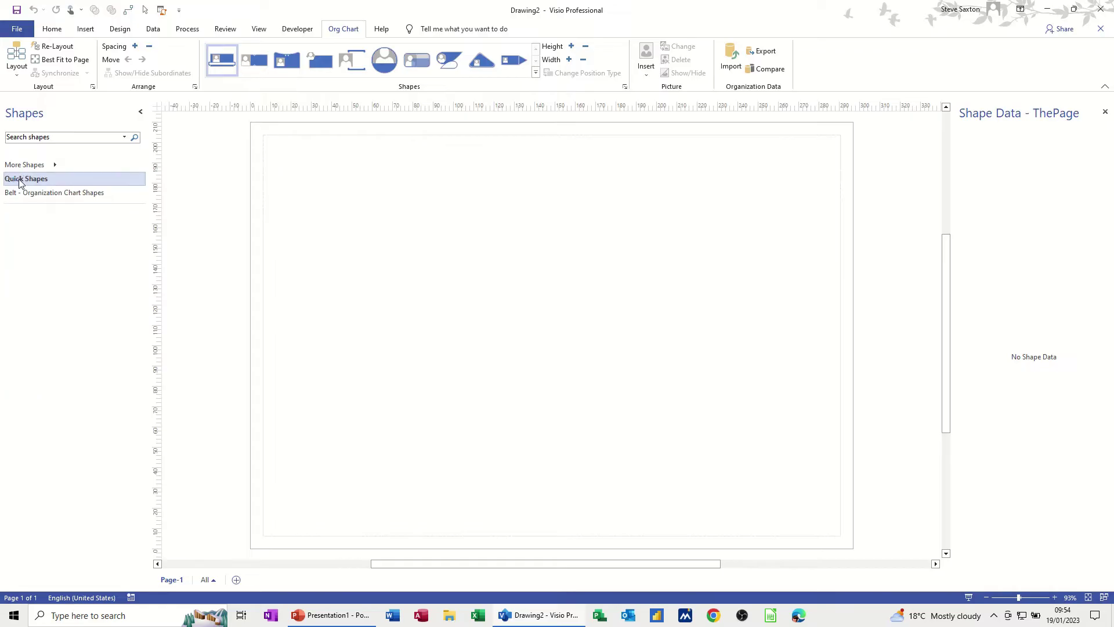
pyautogui.click(34, 195)
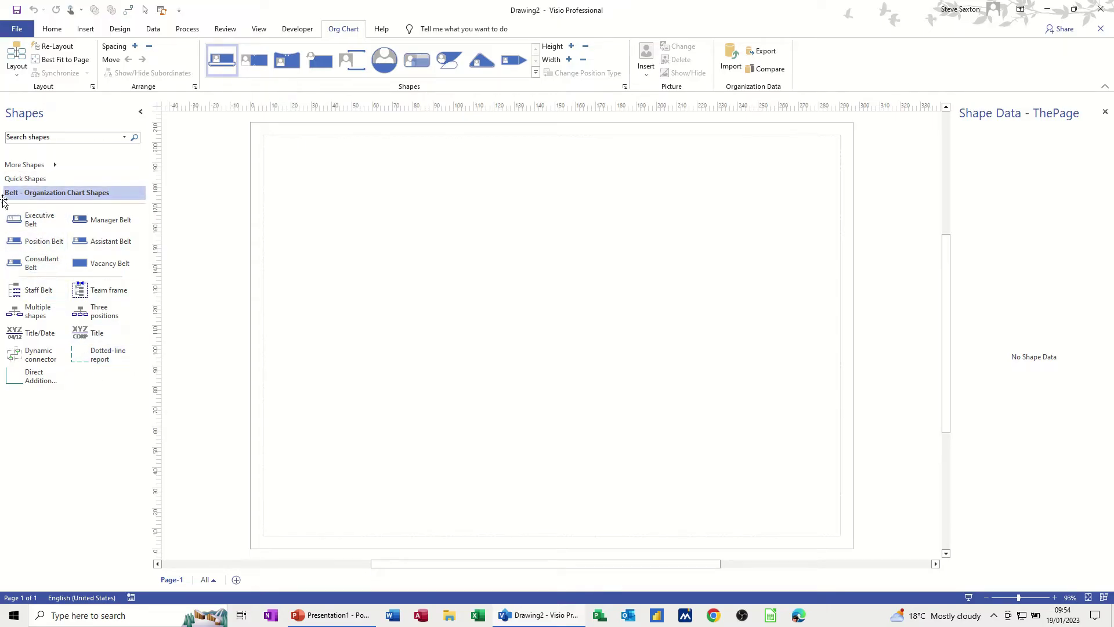
pyautogui.moveTo(37, 220); pyautogui.dragTo(574, 206)
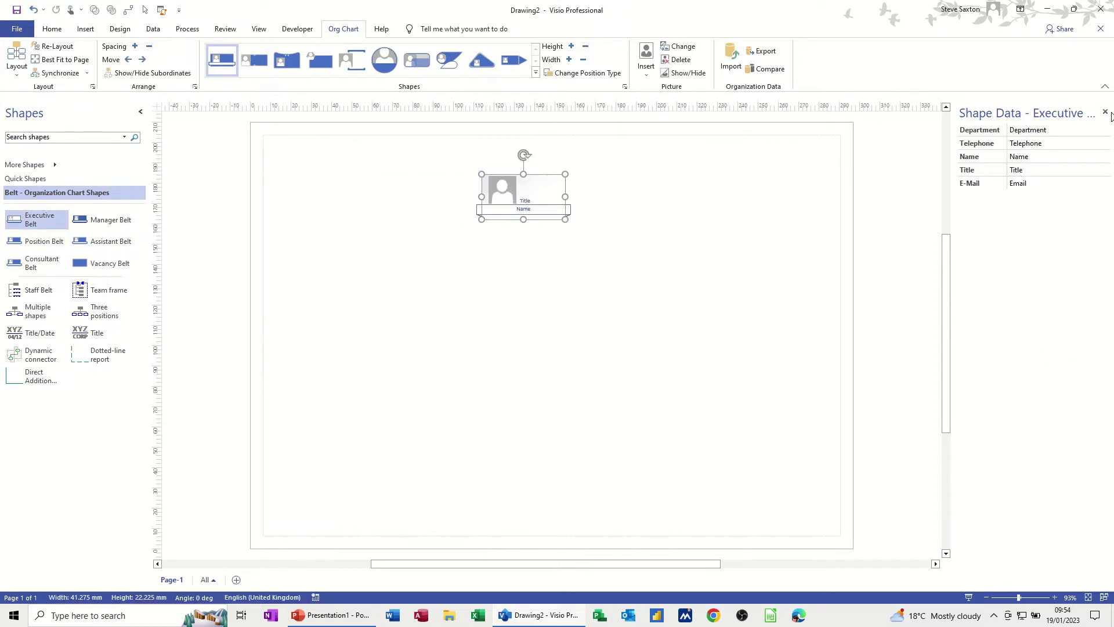
pyautogui.click(1105, 112)
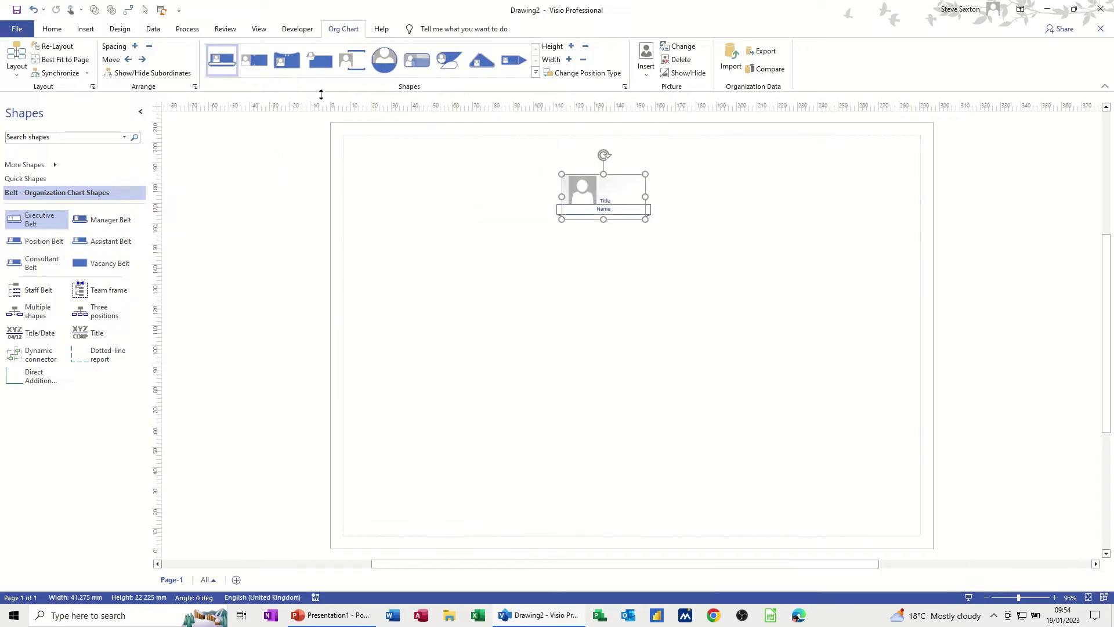
pyautogui.click(154, 30)
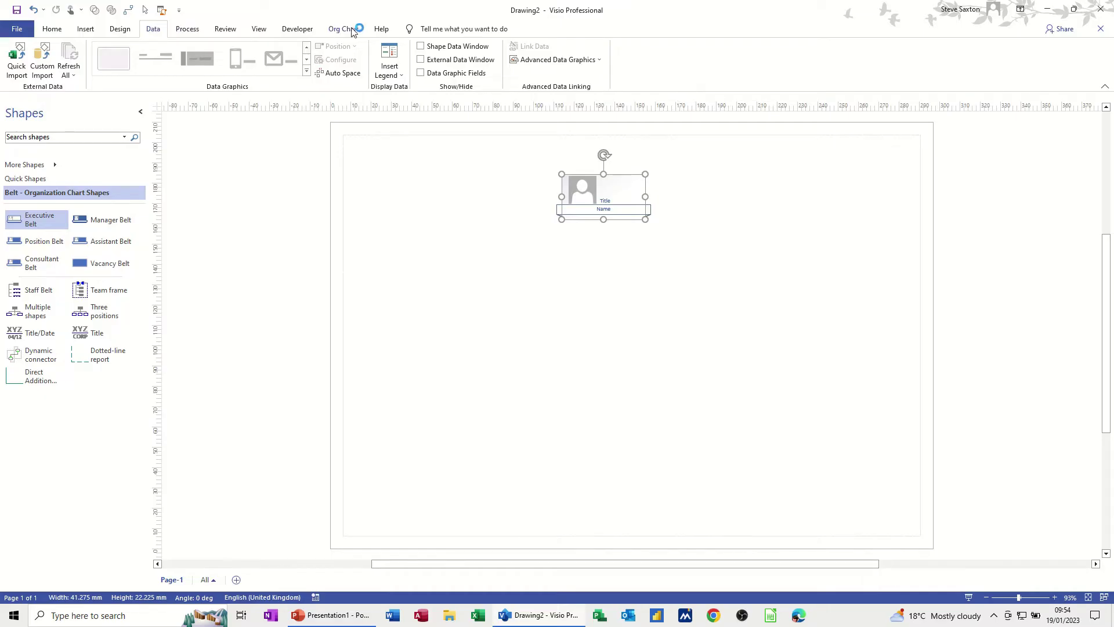
pyautogui.click(421, 47)
pyautogui.click(421, 47)
pyautogui.click(259, 34)
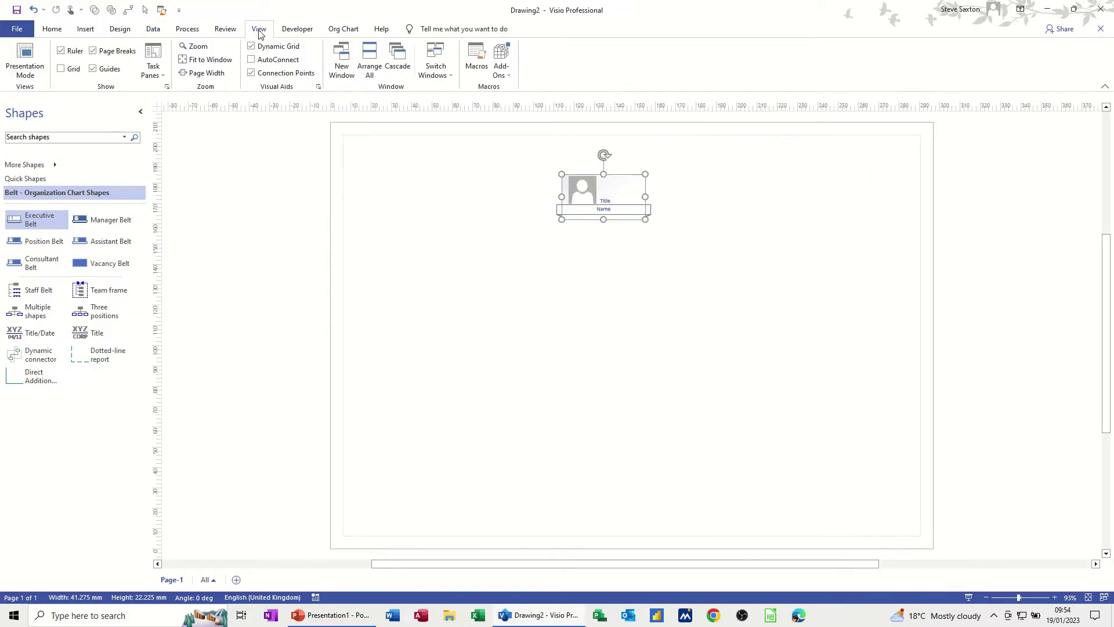
pyautogui.click(162, 75)
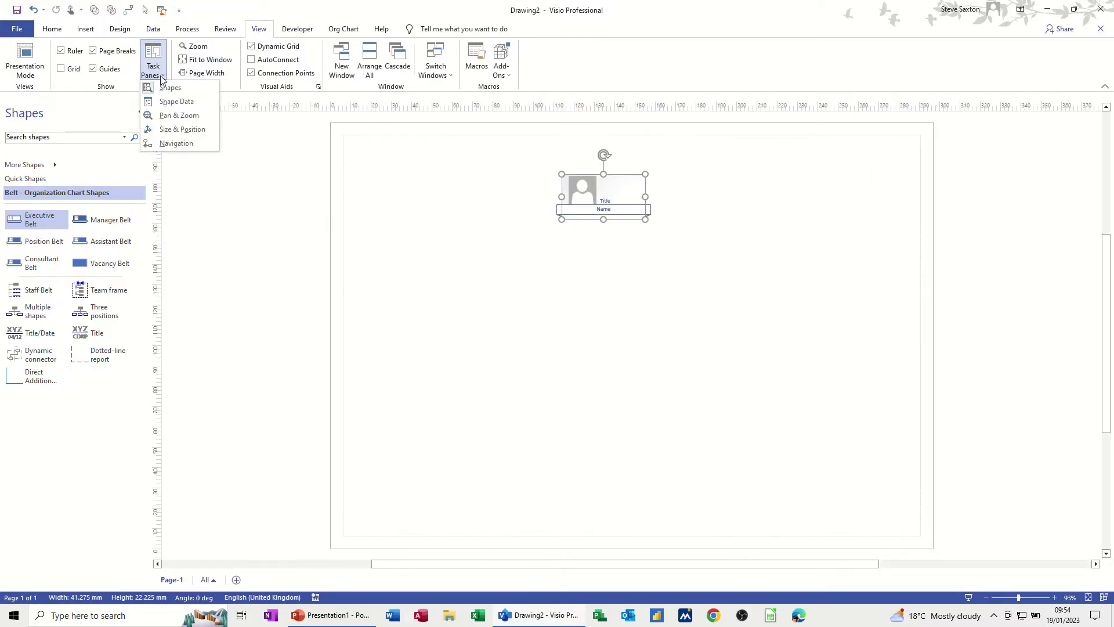
pyautogui.click(175, 102)
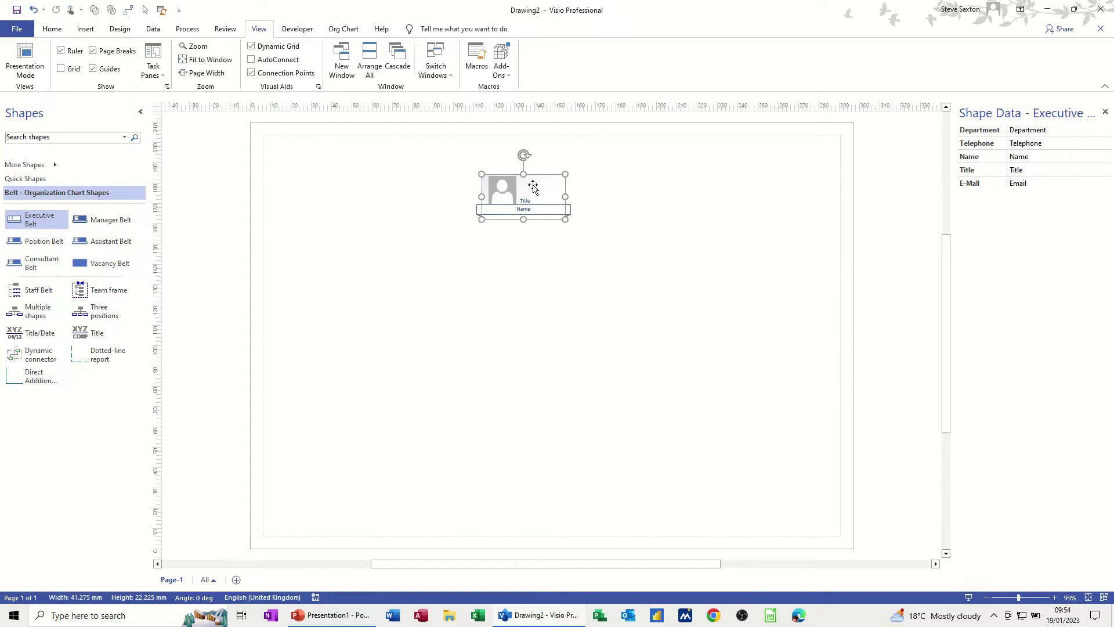
# Nudge the Executive Belt up-left and add test Manager and Position Belt shapes.
pyautogui.moveTo(509, 185); pyautogui.dragTo(499, 170)
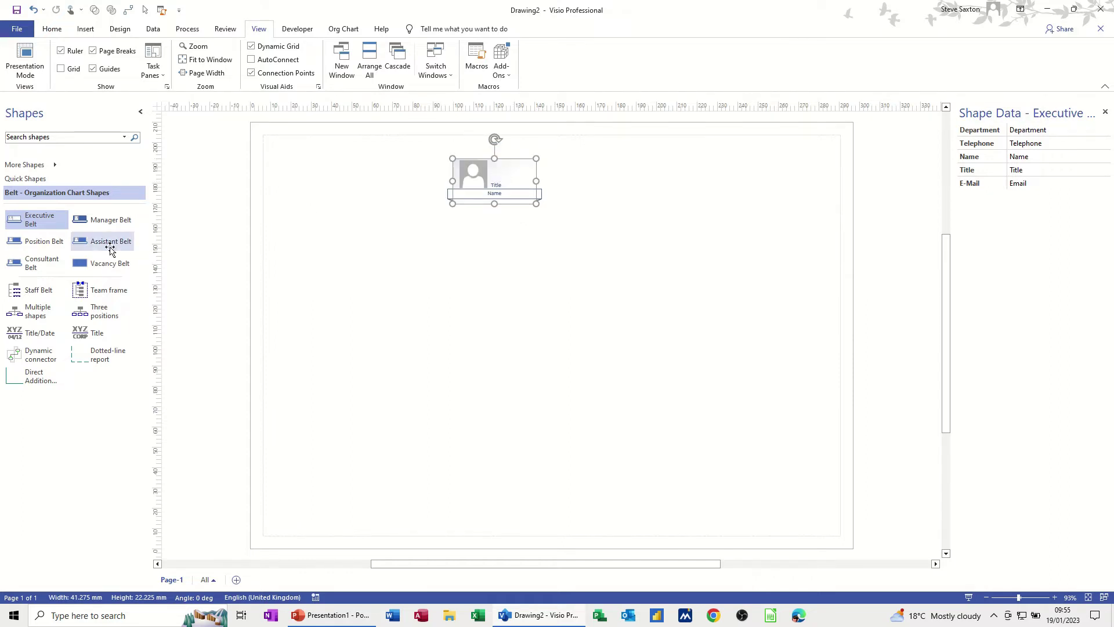
pyautogui.moveTo(99, 220); pyautogui.dragTo(480, 238)
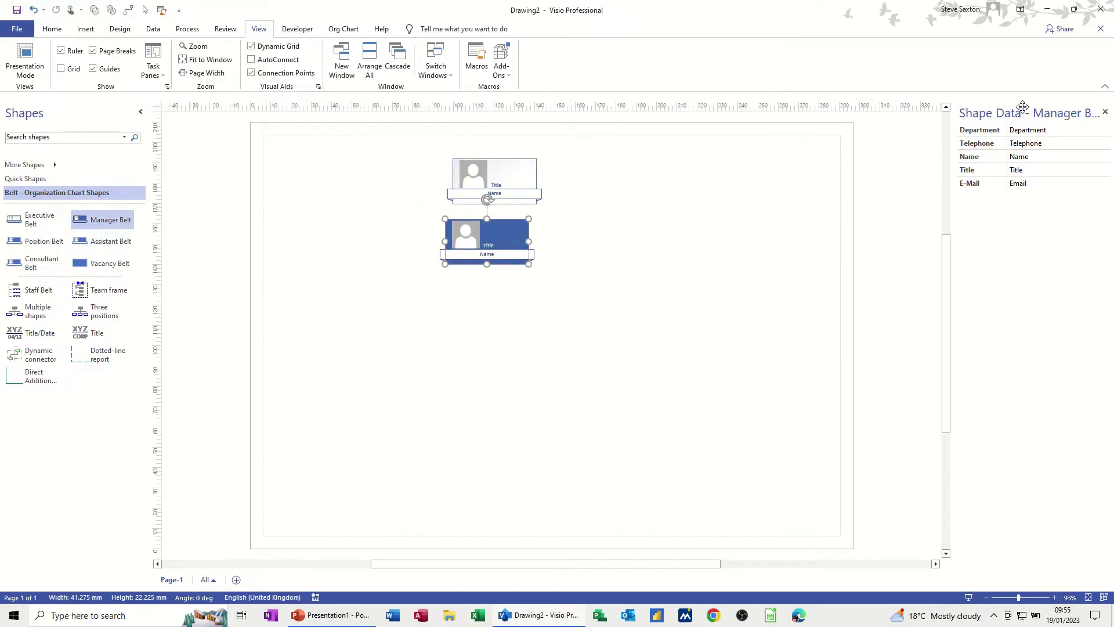
pyautogui.click(497, 169)
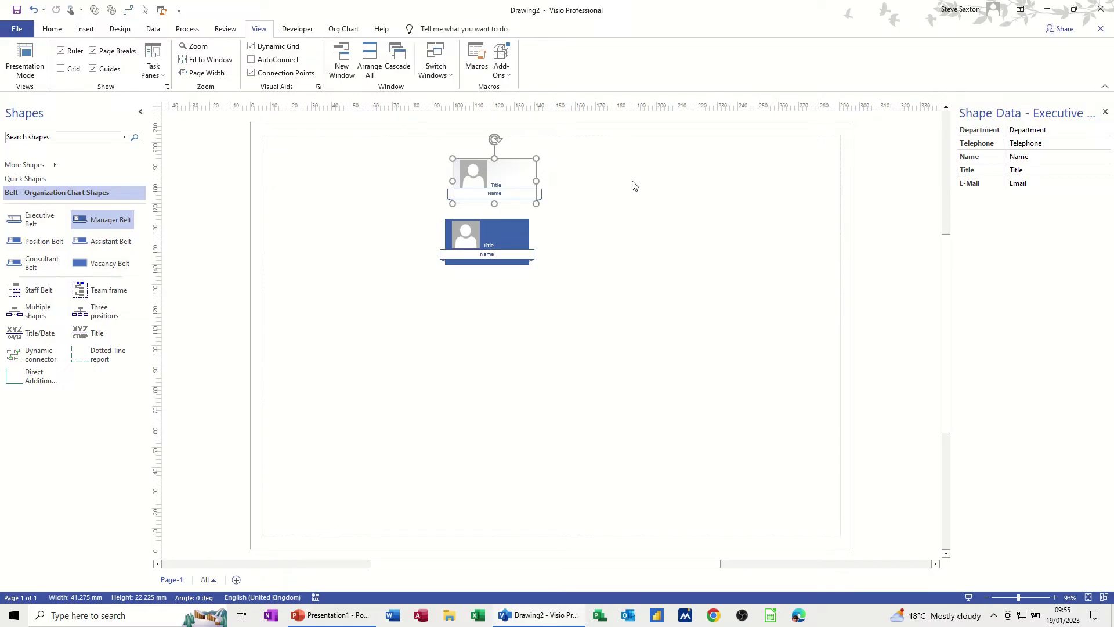
pyautogui.click(509, 230)
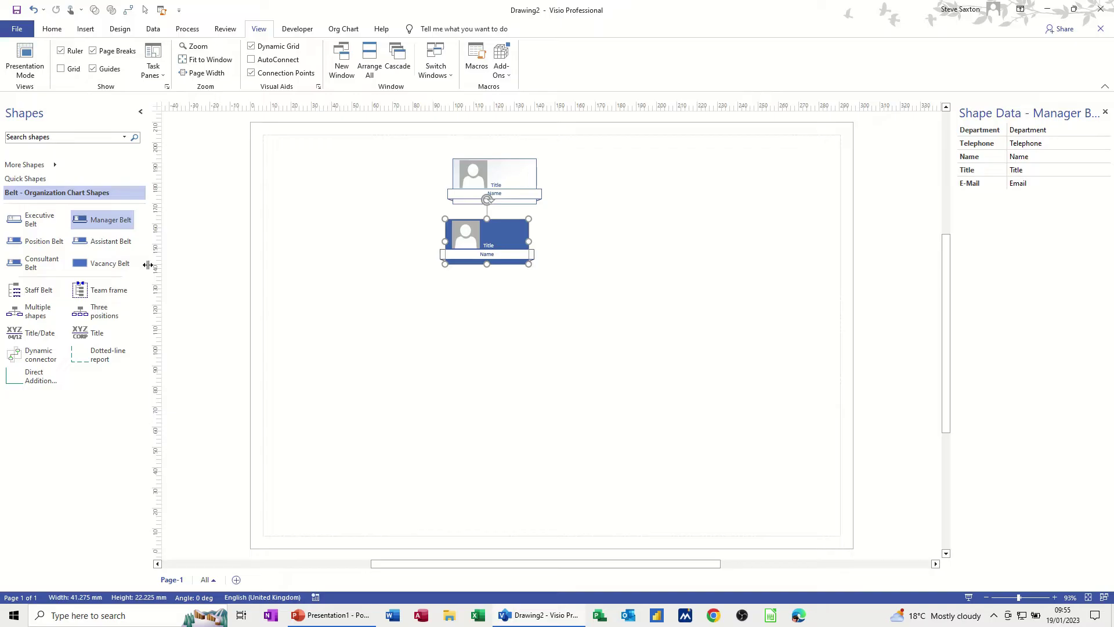
pyautogui.moveTo(61, 242); pyautogui.dragTo(674, 230)
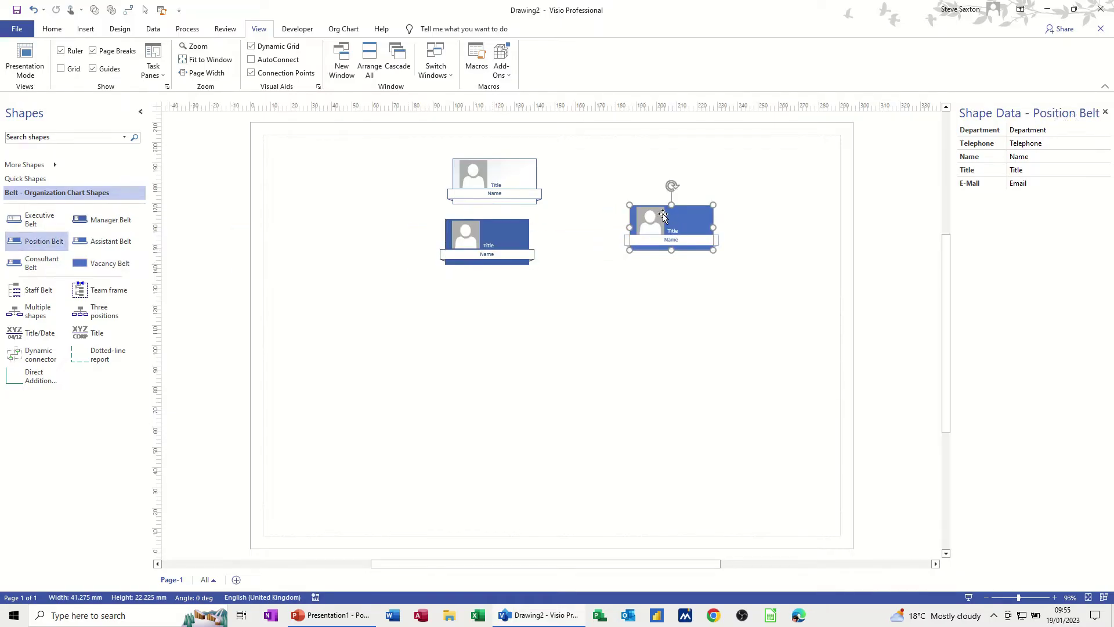
# Delete the test Position and Manager Belts, leaving only the Executive Belt.
pyautogui.press('Delete')
pyautogui.click(504, 250)
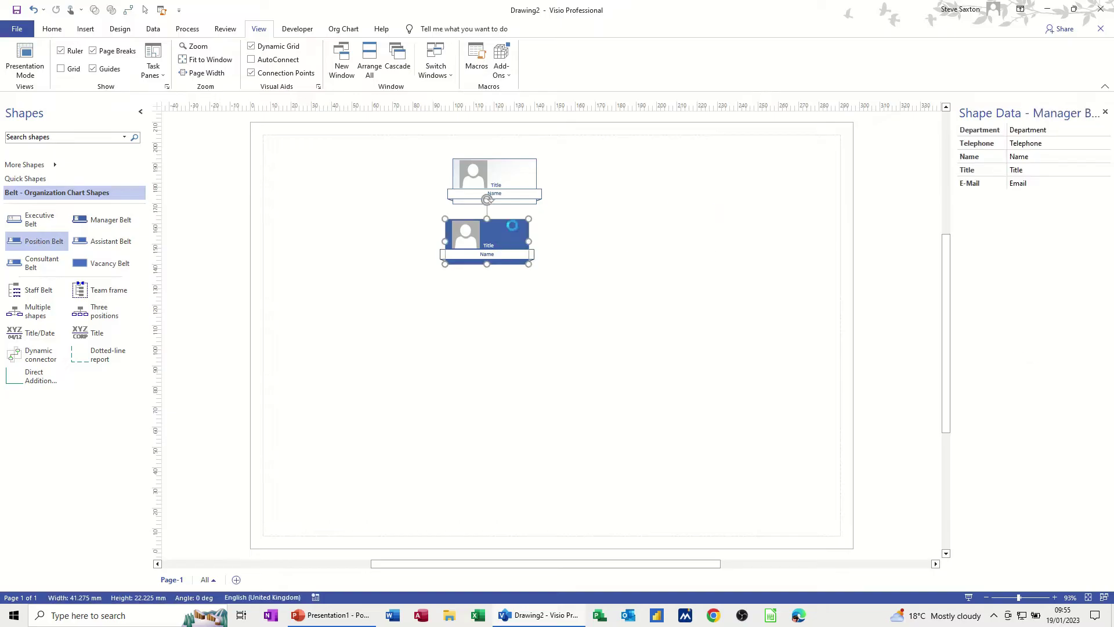
pyautogui.press('Delete')
pyautogui.click(507, 193)
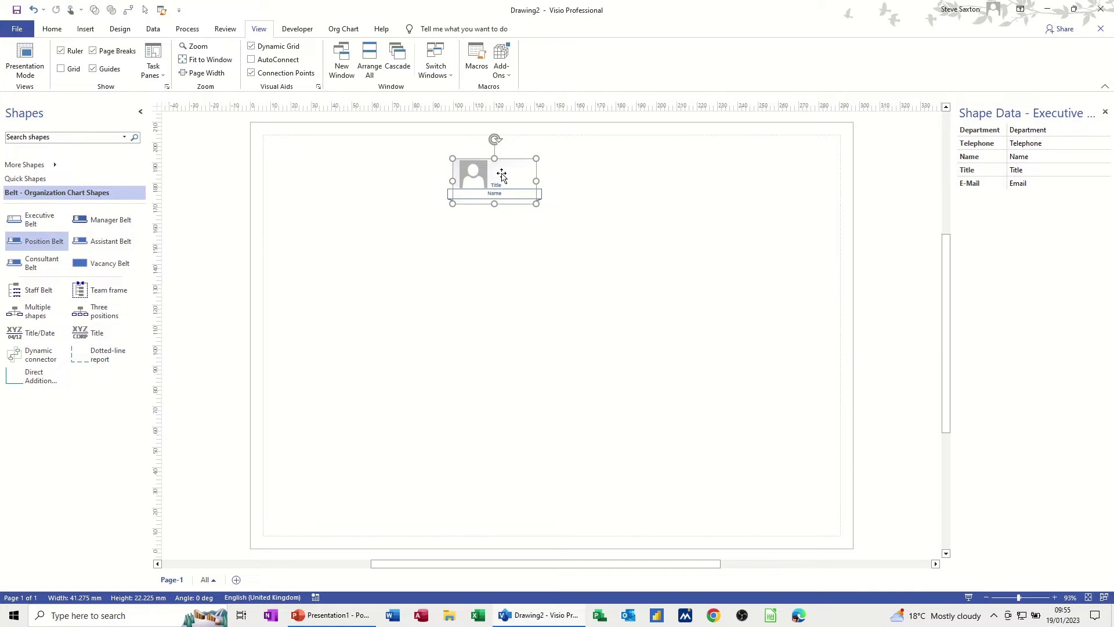
pyautogui.moveTo(102, 222); pyautogui.dragTo(672, 200)
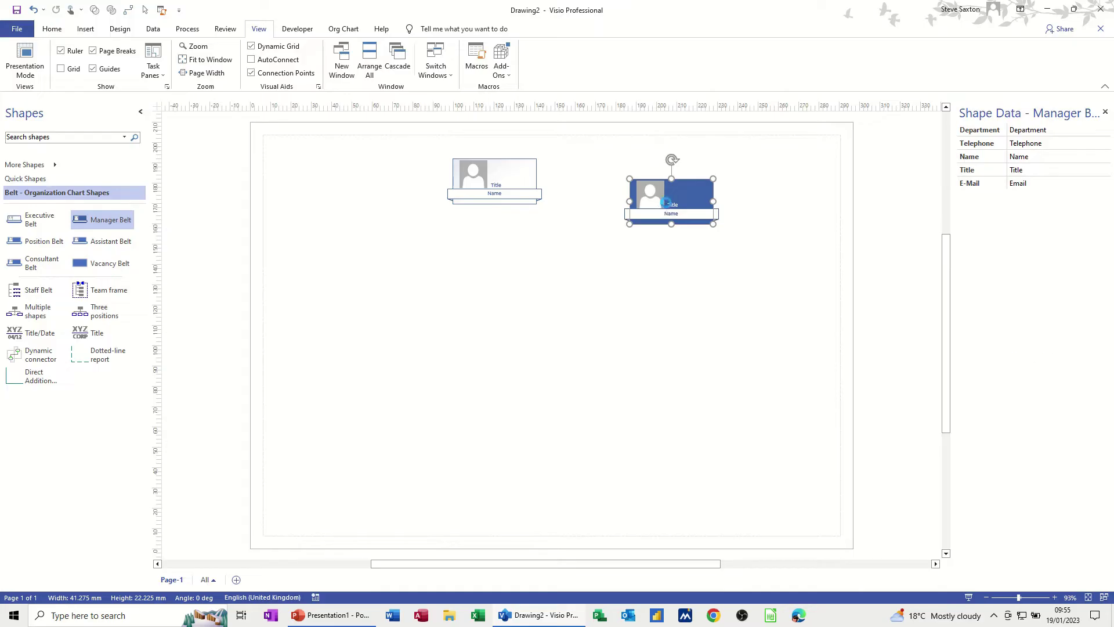
pyautogui.press('Delete')
pyautogui.click(489, 177)
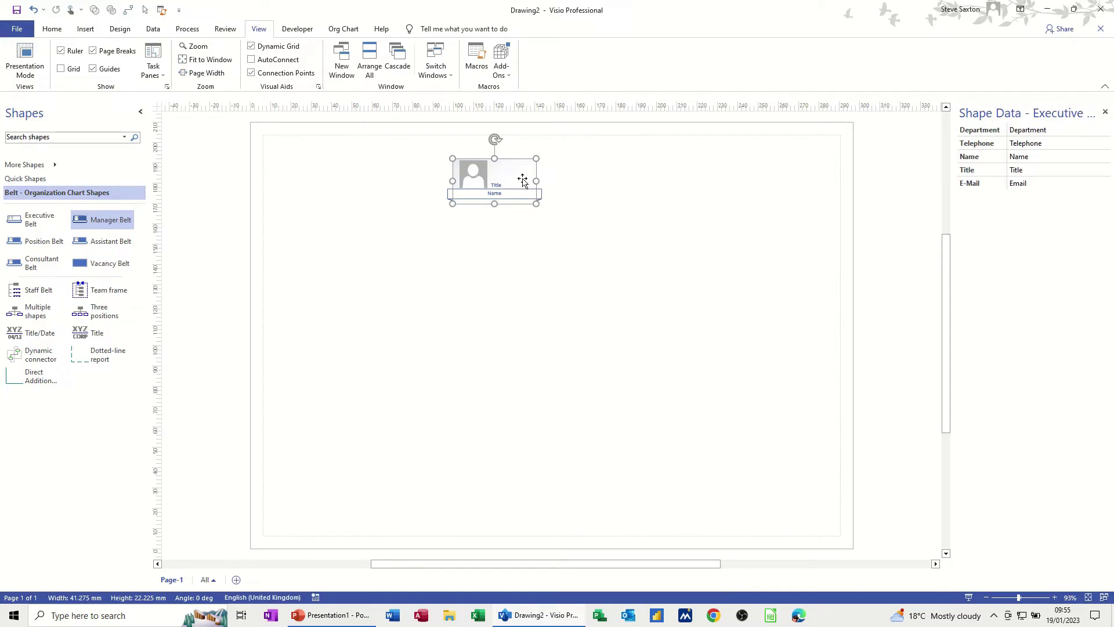
# In the Executive Belt's Define Shape Data, give Department sort key 2 after Name.
pyautogui.rightClick(522, 180)
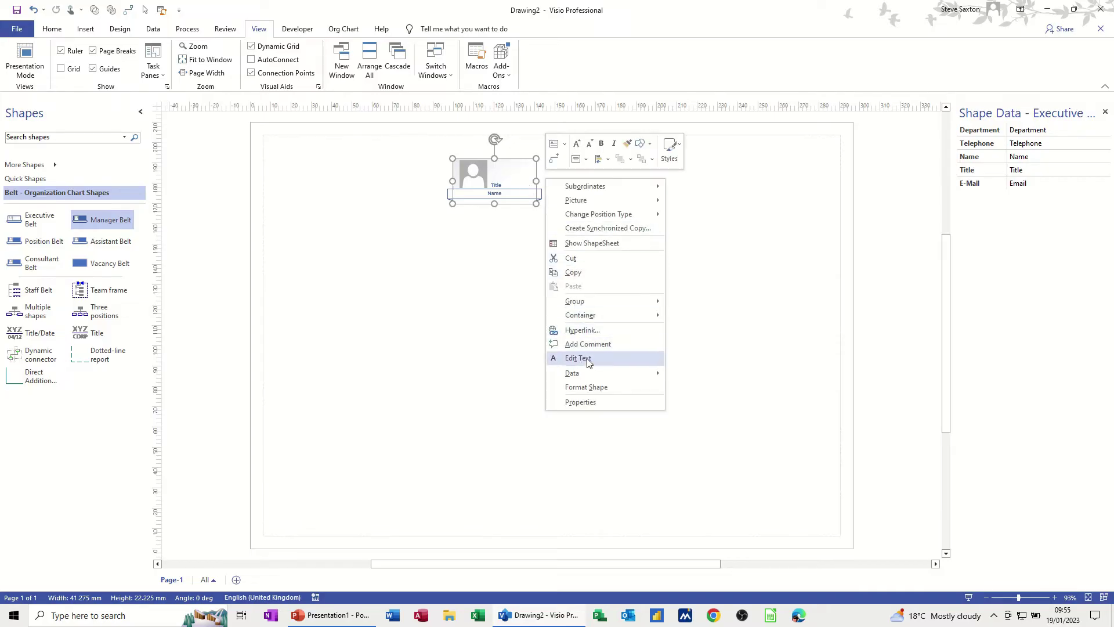
pyautogui.moveTo(589, 374)
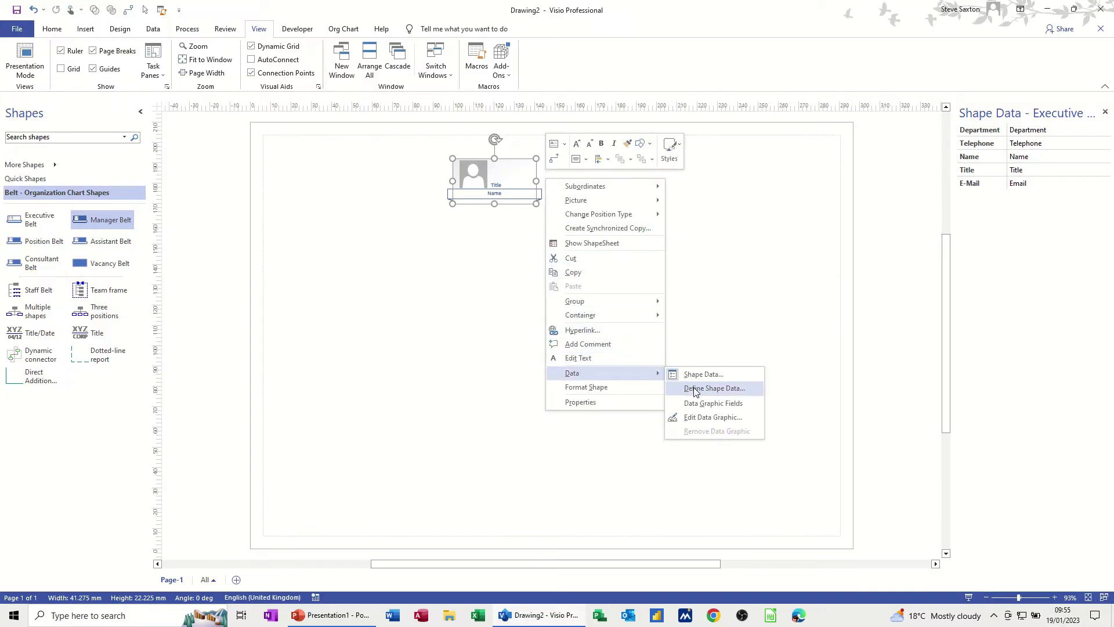
pyautogui.click(714, 389)
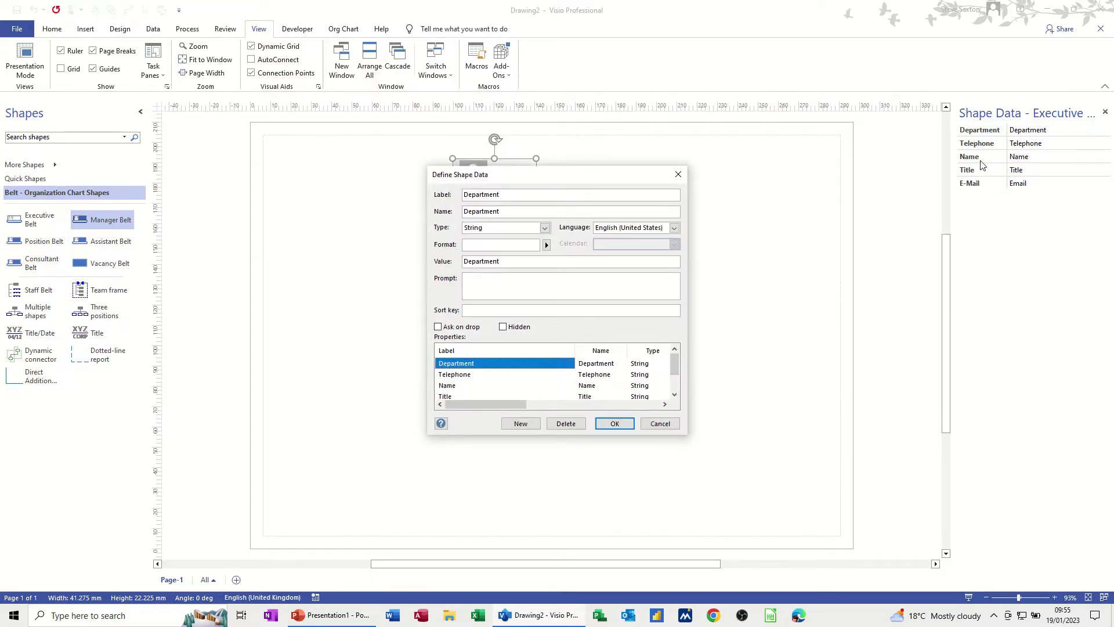
pyautogui.click(463, 386)
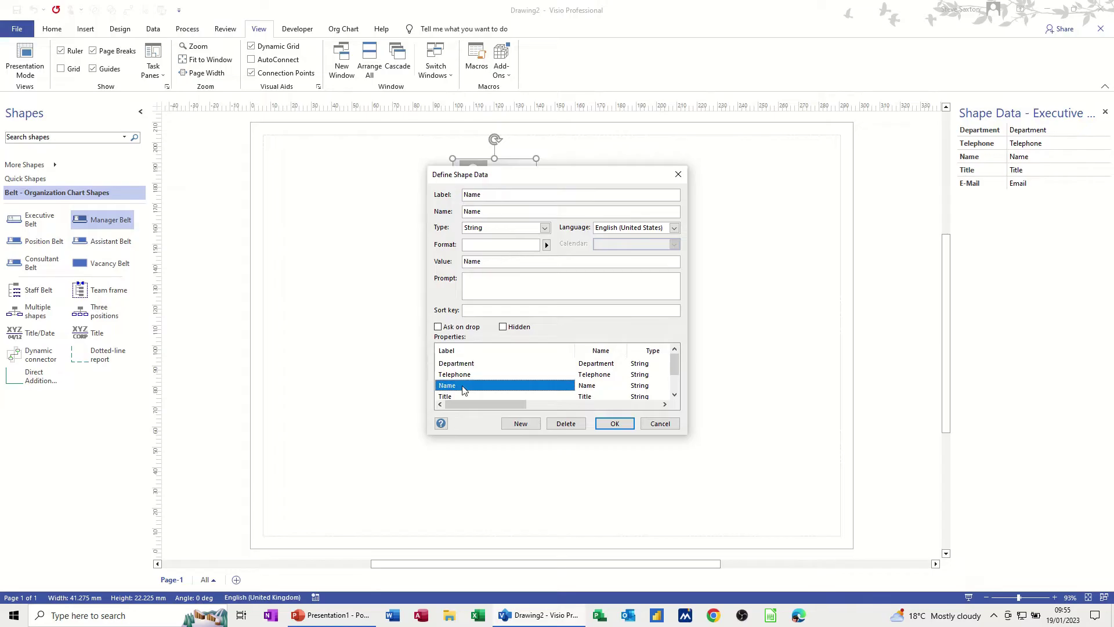
pyautogui.click(471, 311)
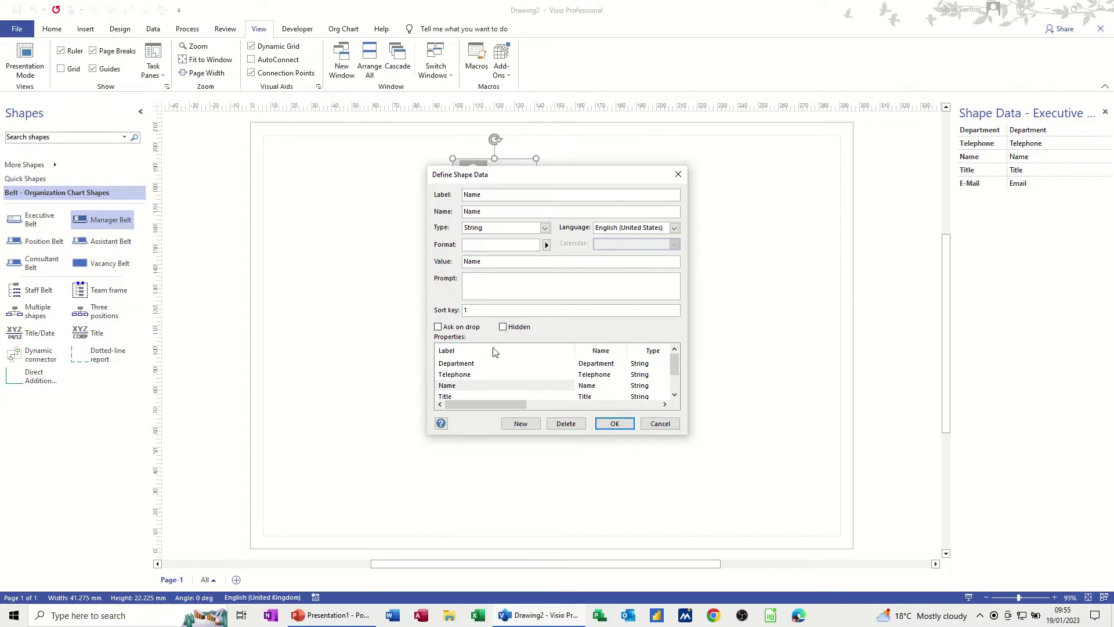
pyautogui.click(473, 364)
pyautogui.click(468, 310)
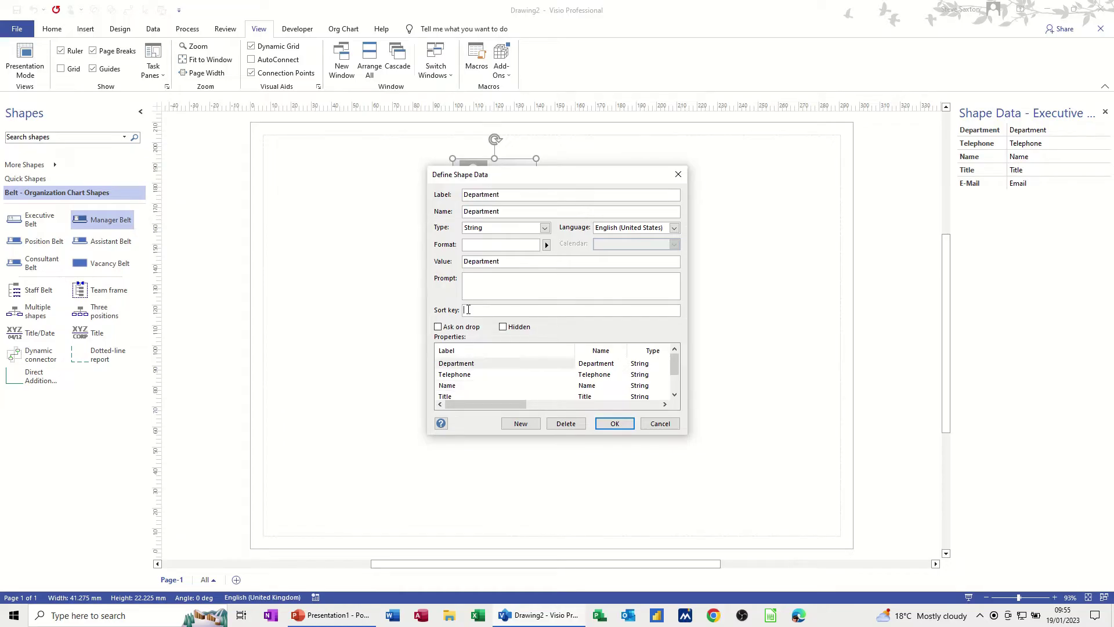
pyautogui.click(479, 368)
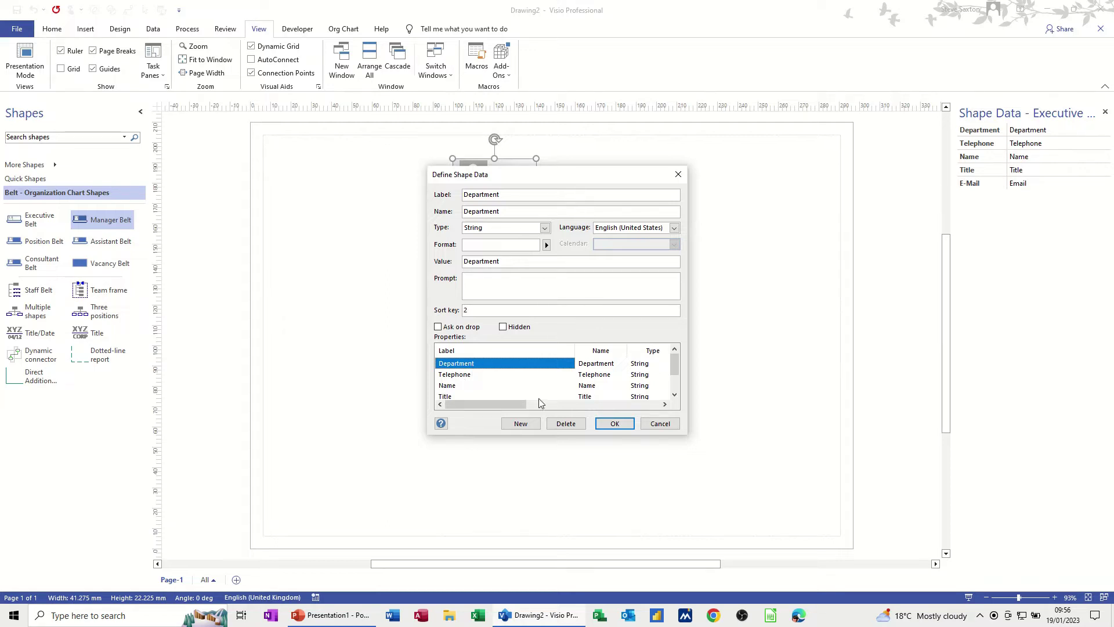
# Add a new shape data field named Salary with type Currency.
pyautogui.click(521, 423)
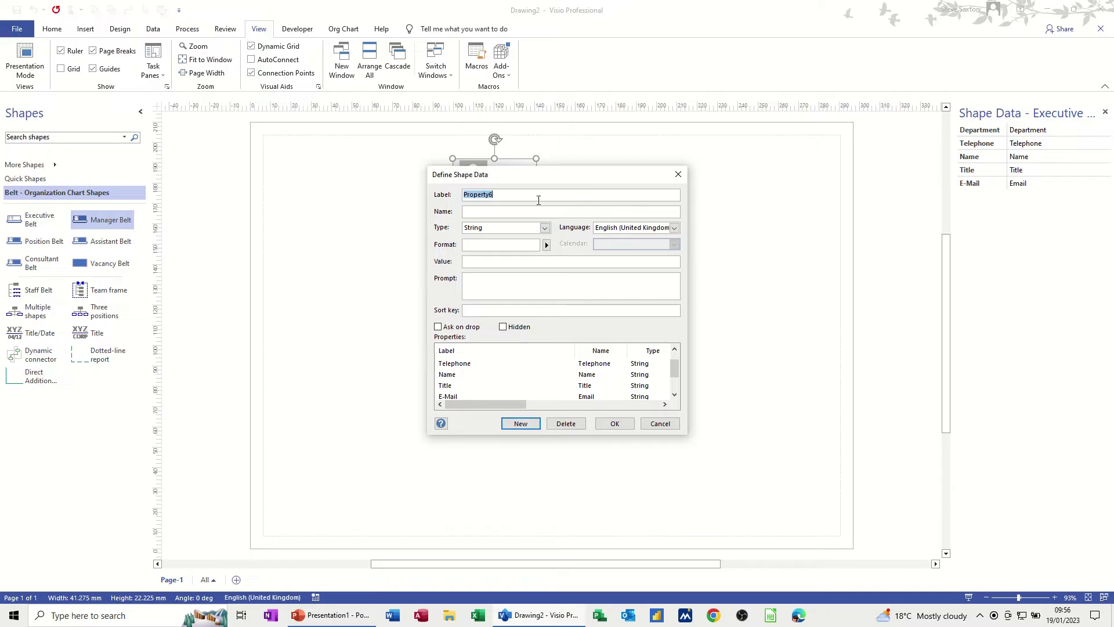
pyautogui.write('Salary')
pyautogui.click(546, 245)
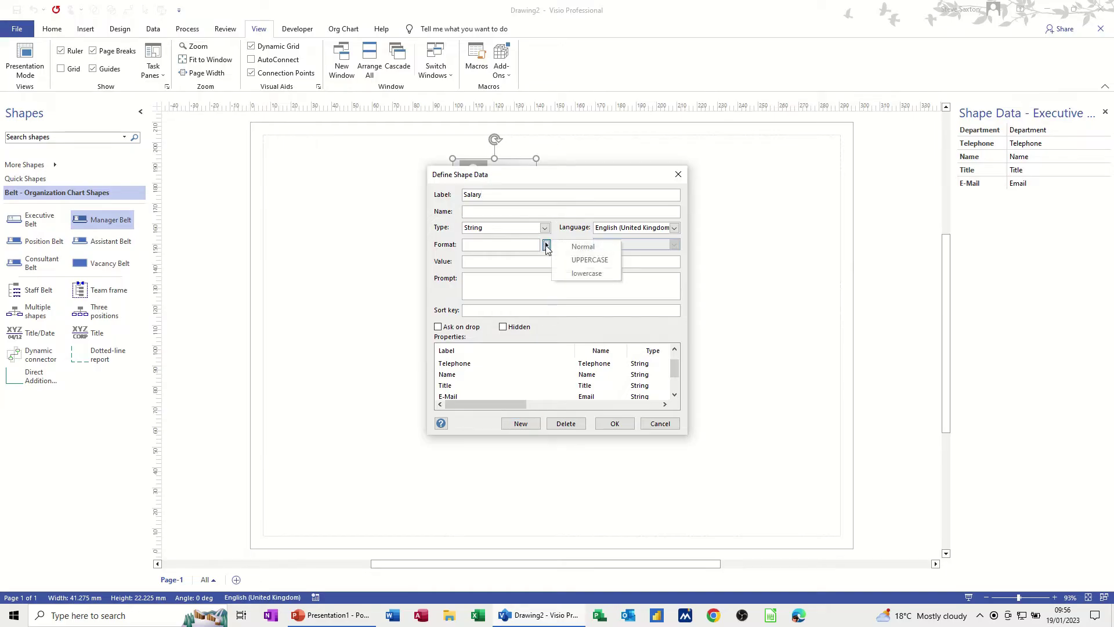
pyautogui.click(547, 246)
pyautogui.click(545, 227)
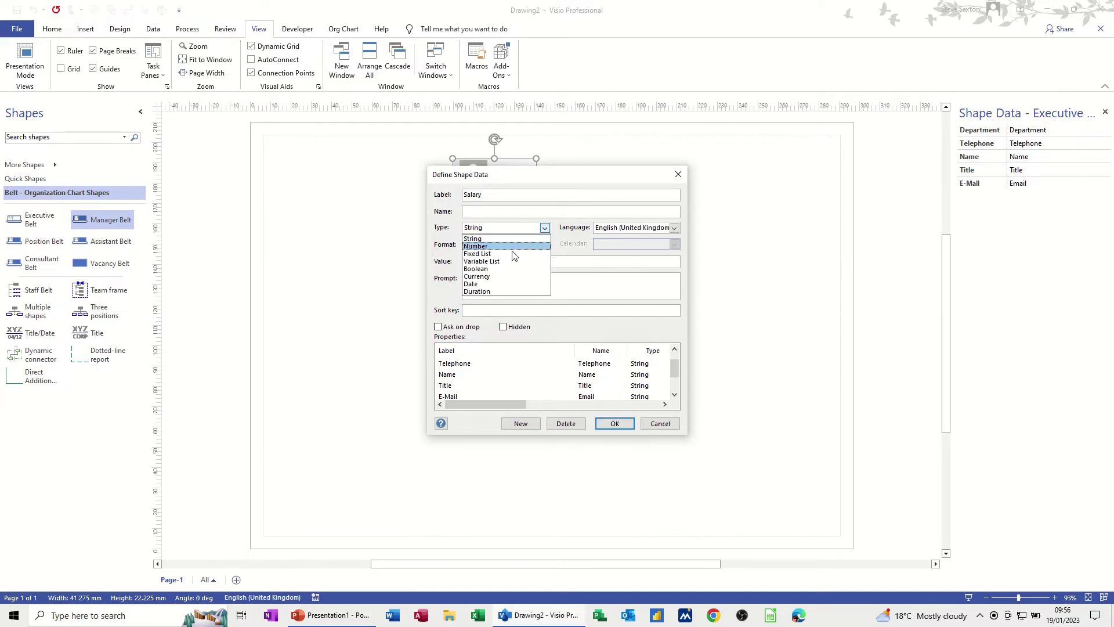
pyautogui.click(491, 276)
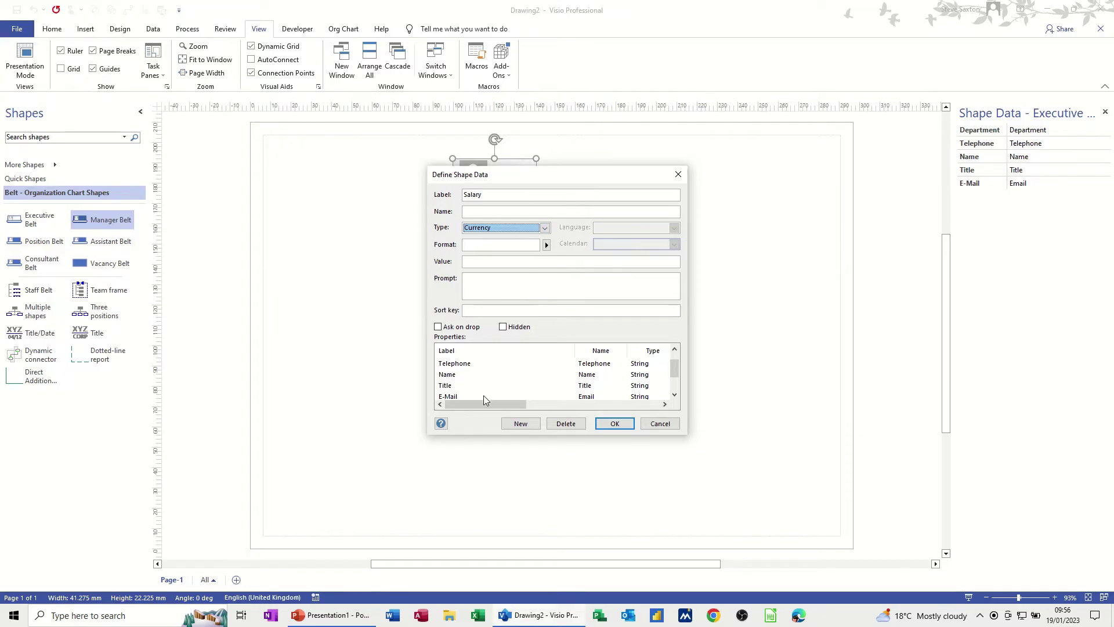
pyautogui.click(614, 423)
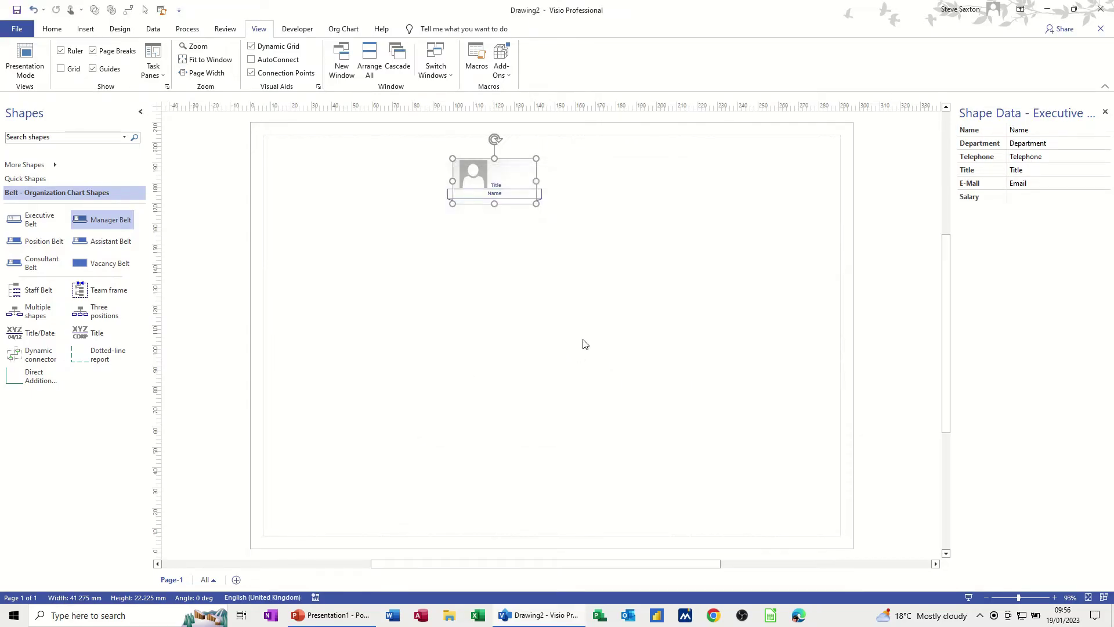
pyautogui.click(1028, 198)
# Add and delete test Executive and Manager Belt shapes, keeping only the original Executive Belt.
pyautogui.moveTo(42, 219); pyautogui.dragTo(713, 239)
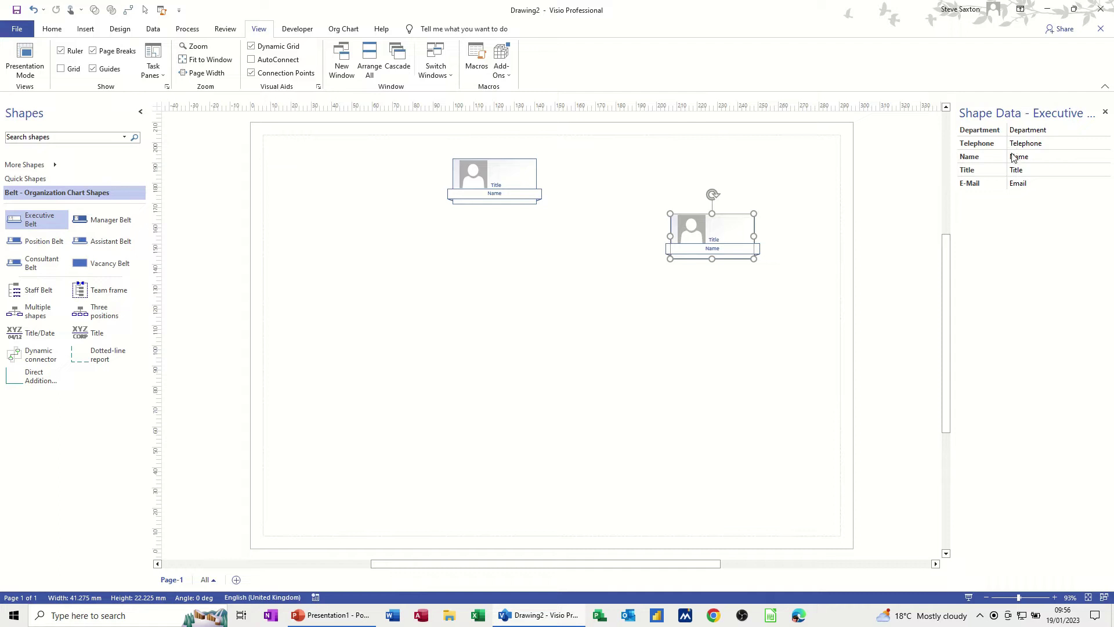
pyautogui.click(477, 184)
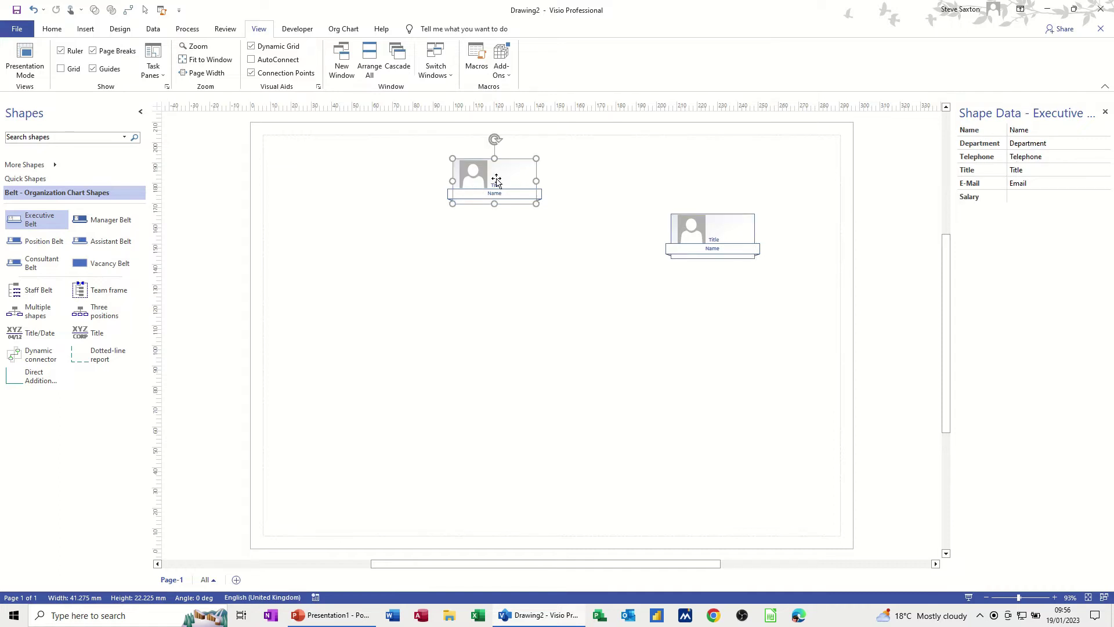
pyautogui.click(699, 228)
pyautogui.press('Delete')
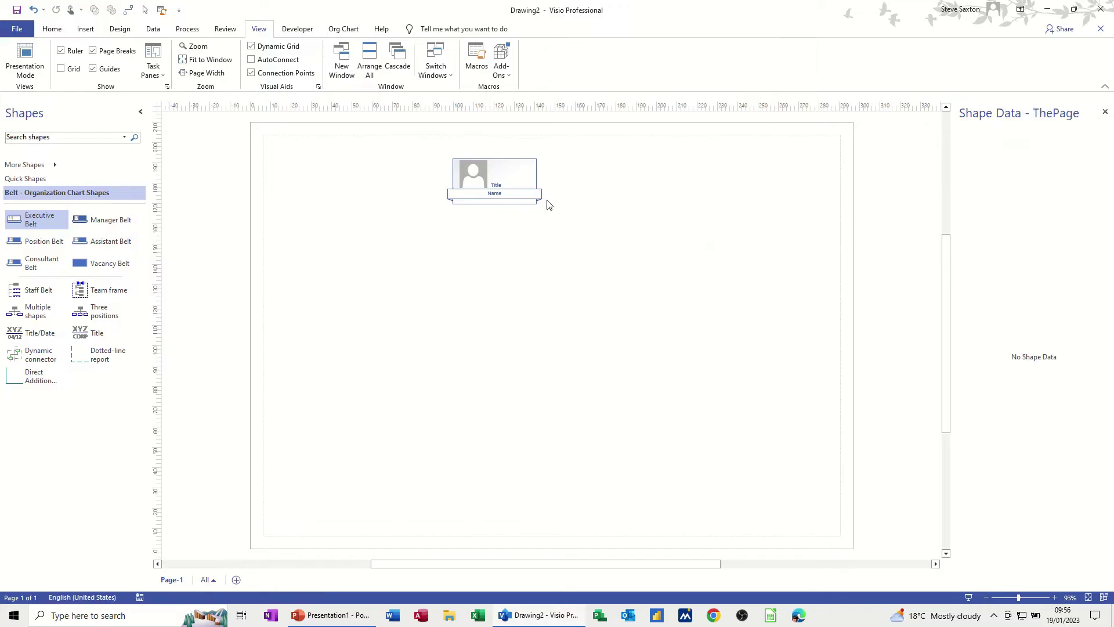
pyautogui.click(508, 179)
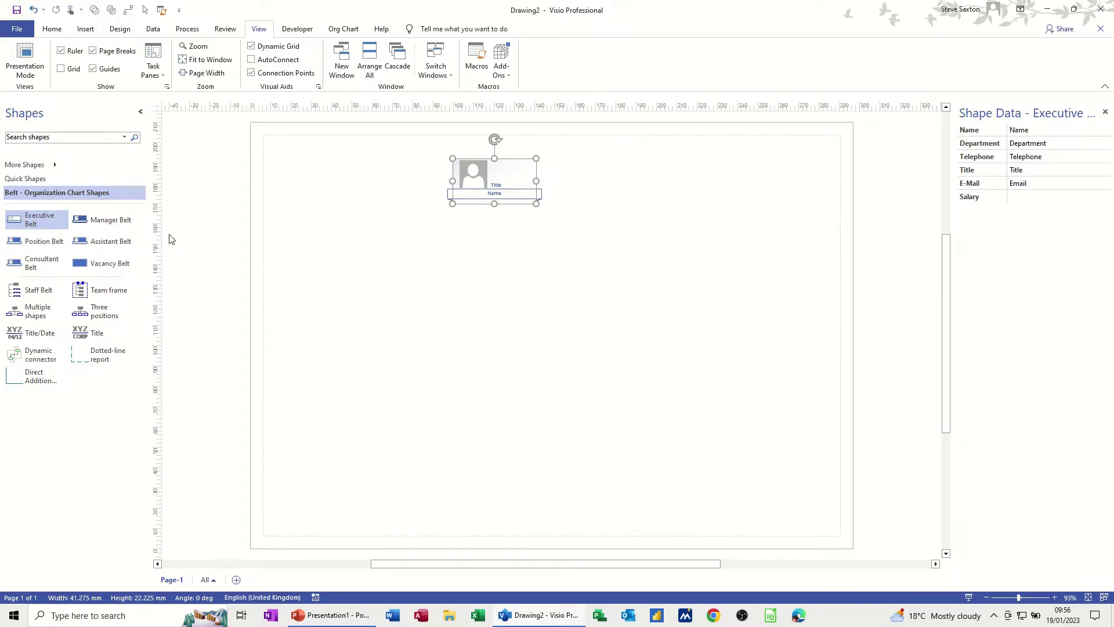
pyautogui.moveTo(98, 220); pyautogui.dragTo(655, 192)
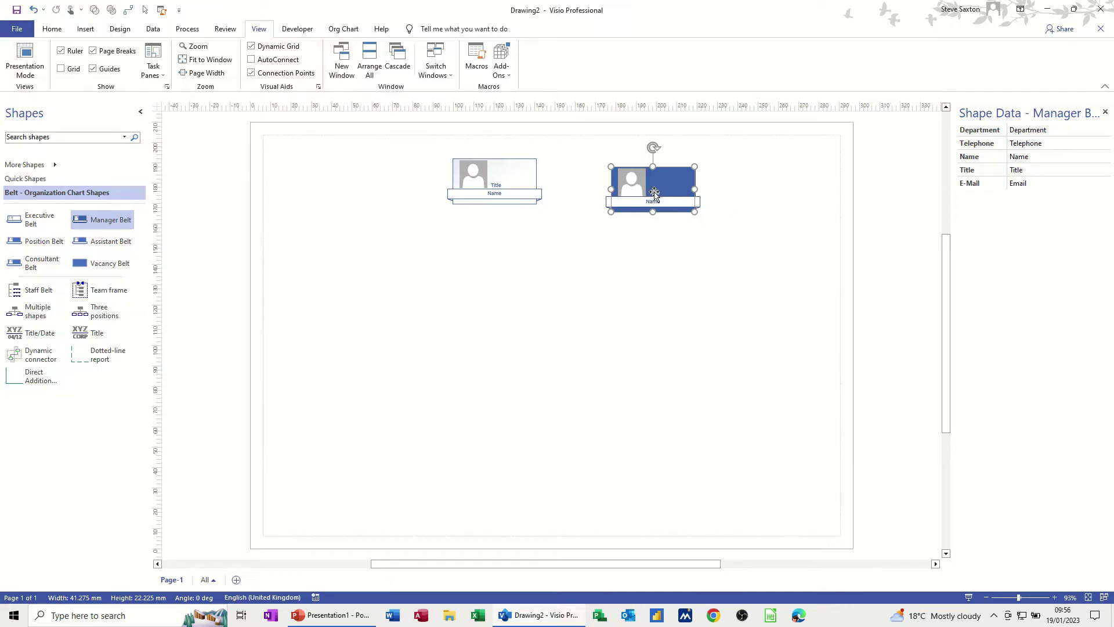
pyautogui.press('Delete')
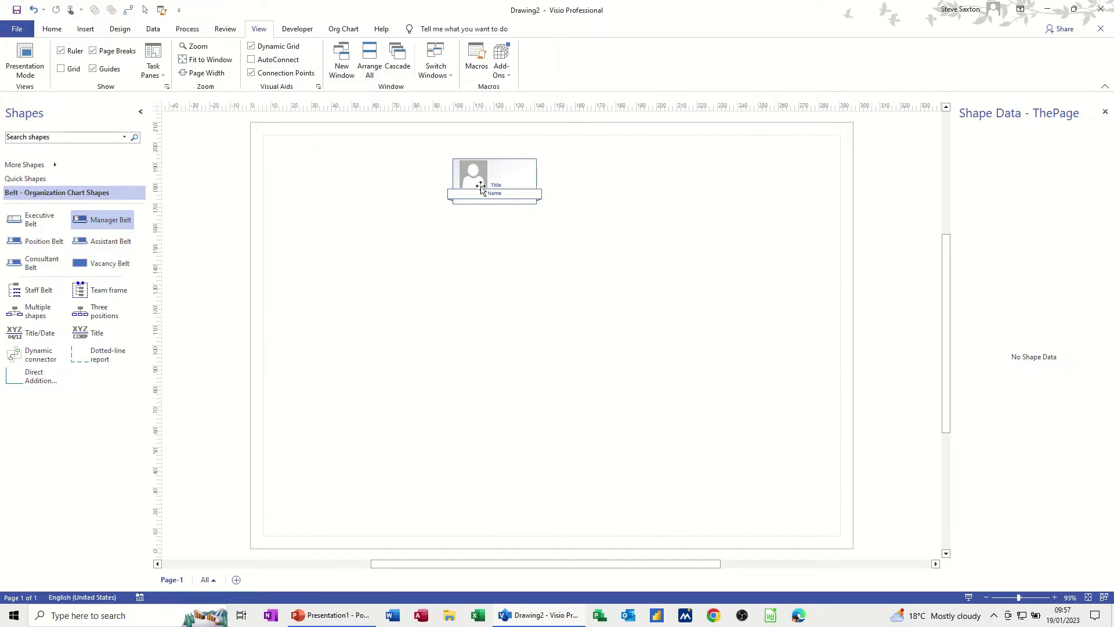
pyautogui.click(50, 165)
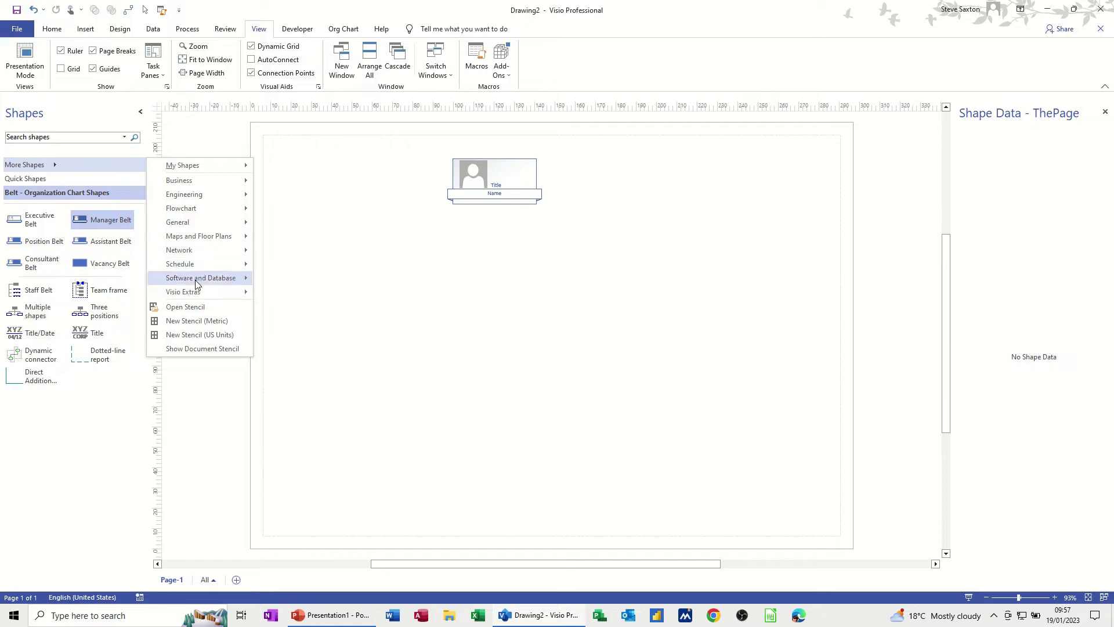
# Create a new stencil and save it as Org Shapes.
pyautogui.click(166, 322)
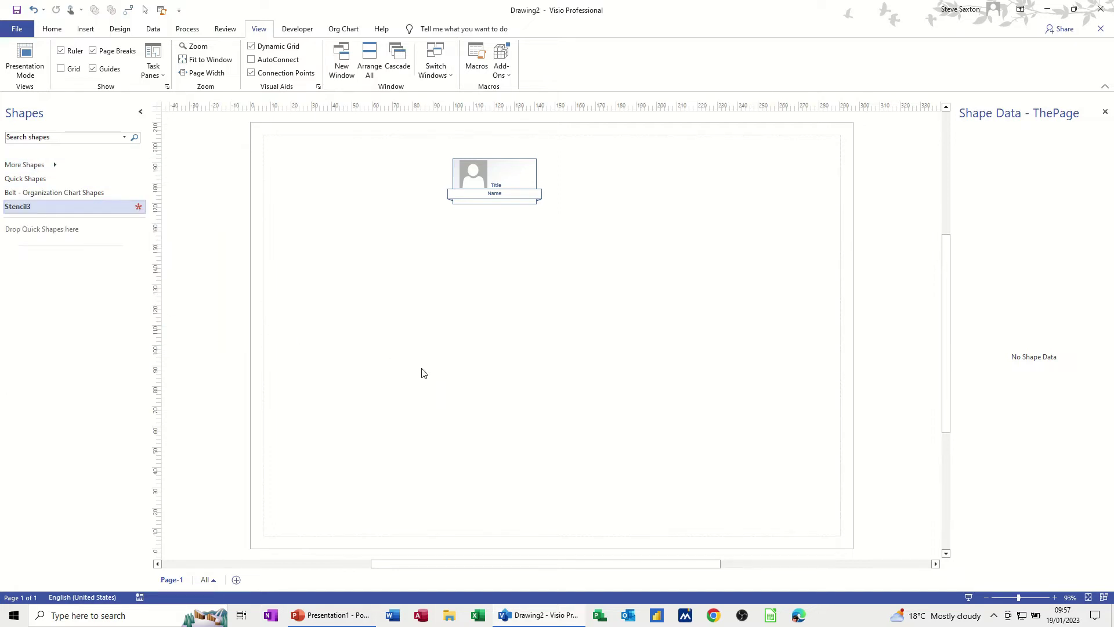
pyautogui.rightClick(138, 213)
pyautogui.click(147, 230)
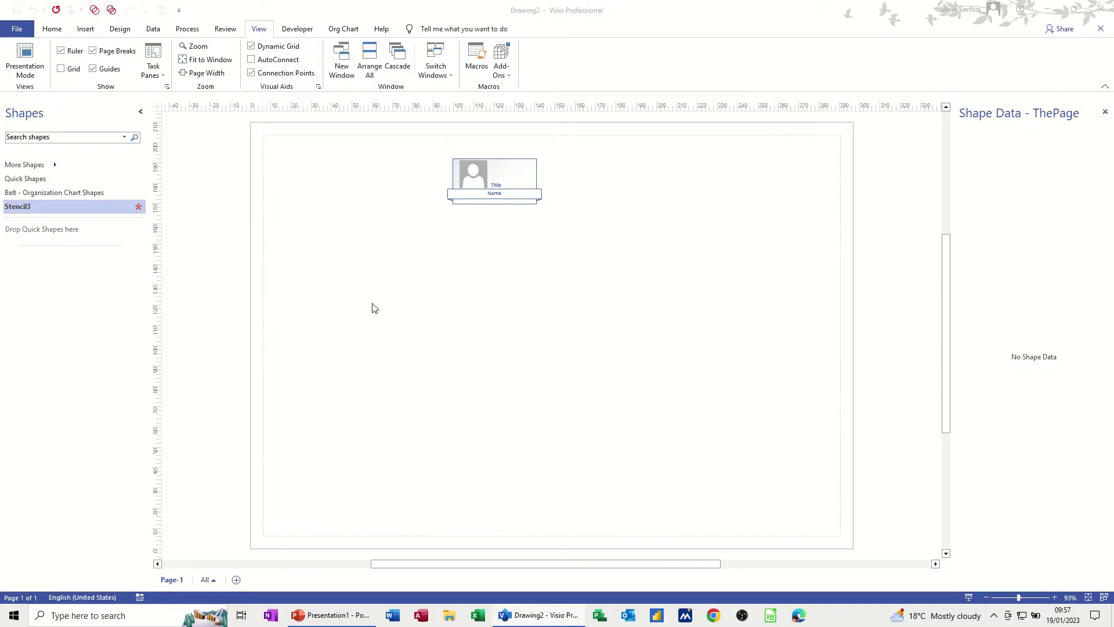
pyautogui.write('Org Shapes')
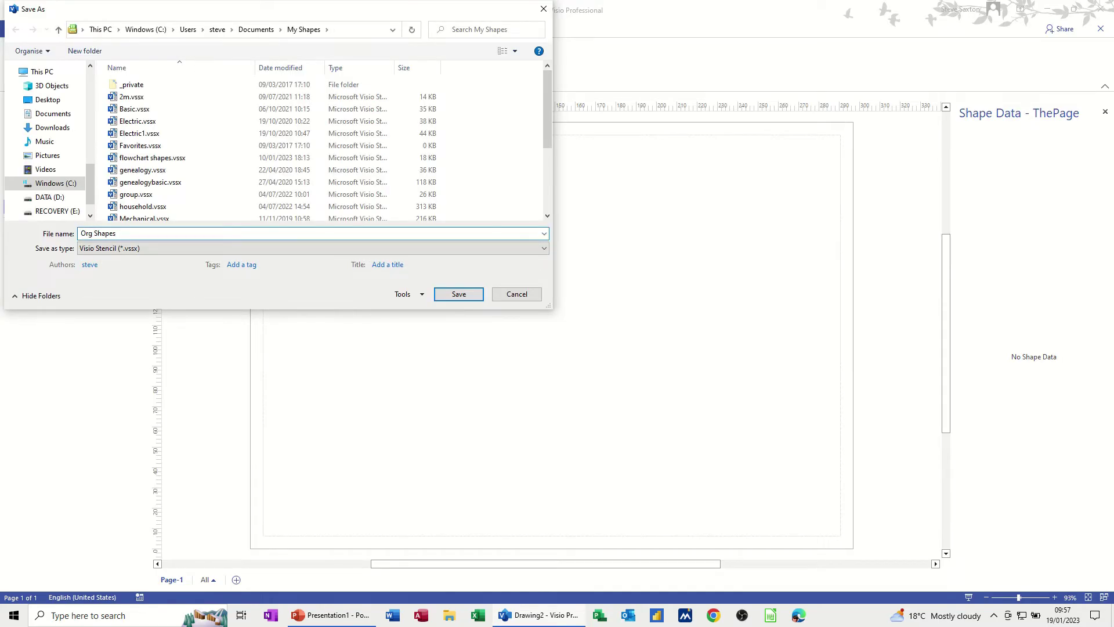
pyautogui.press('Return')
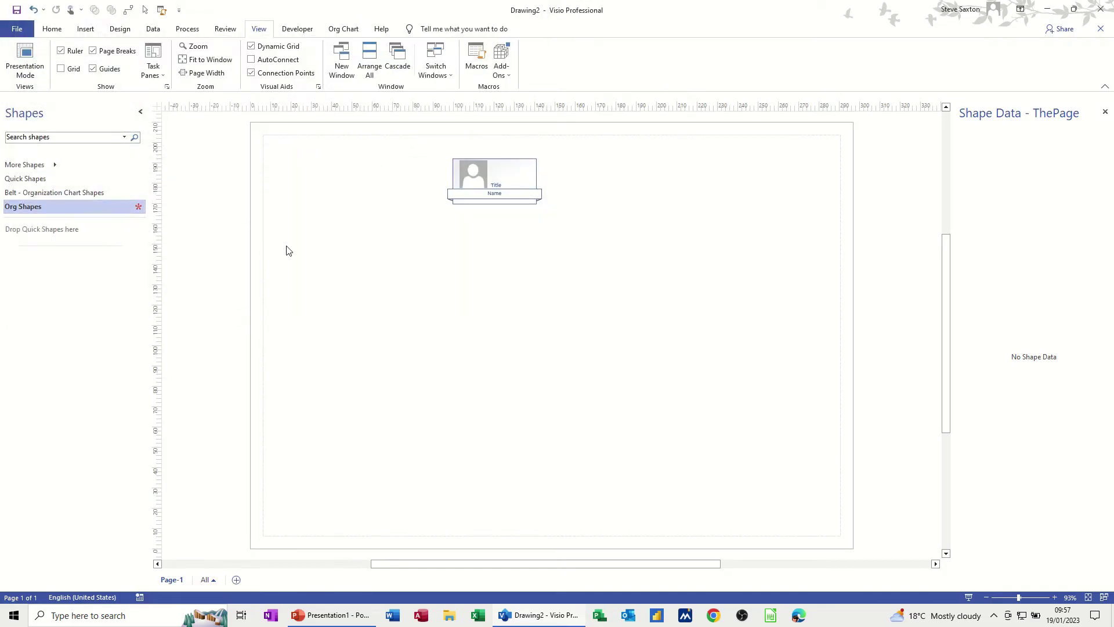
pyautogui.click(521, 187)
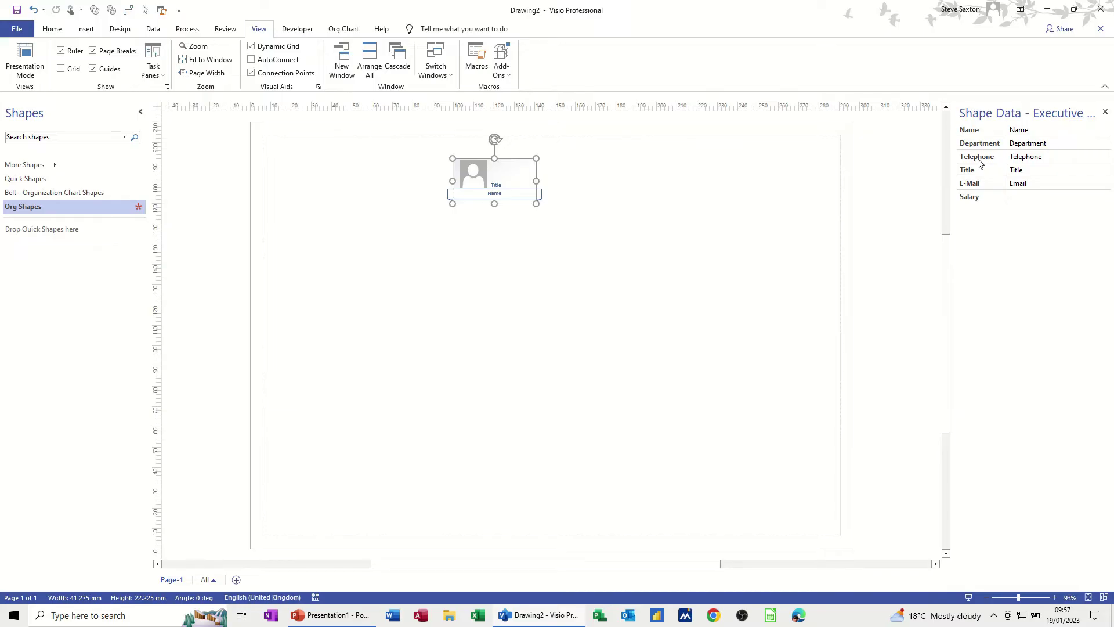
# Delete the Title field from the Executive Belt's shape data definitions.
pyautogui.rightClick(512, 182)
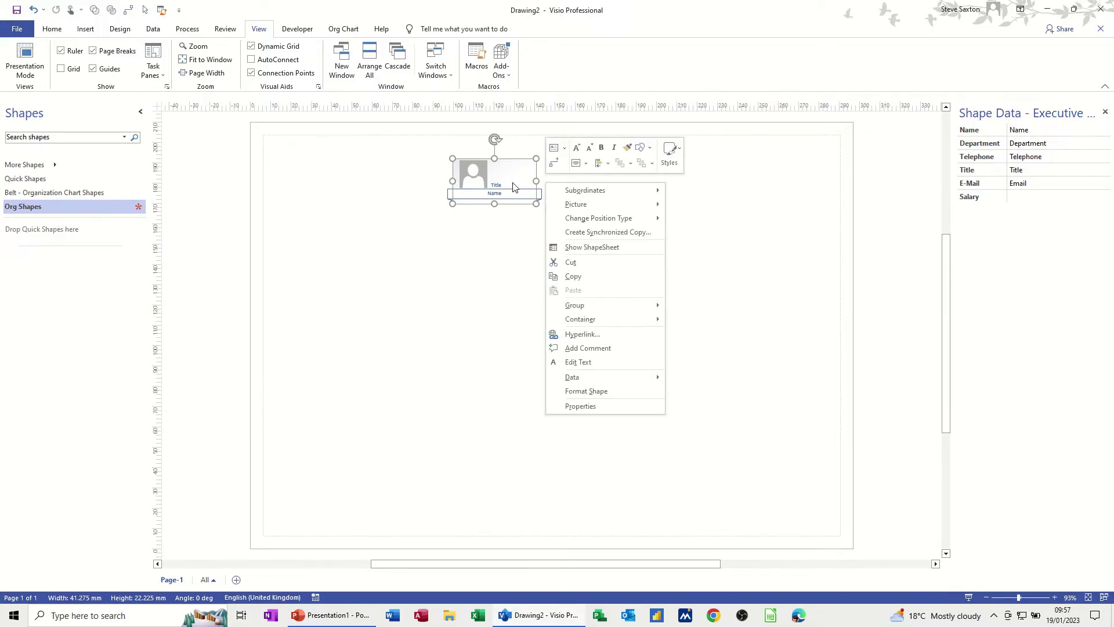
pyautogui.moveTo(577, 376)
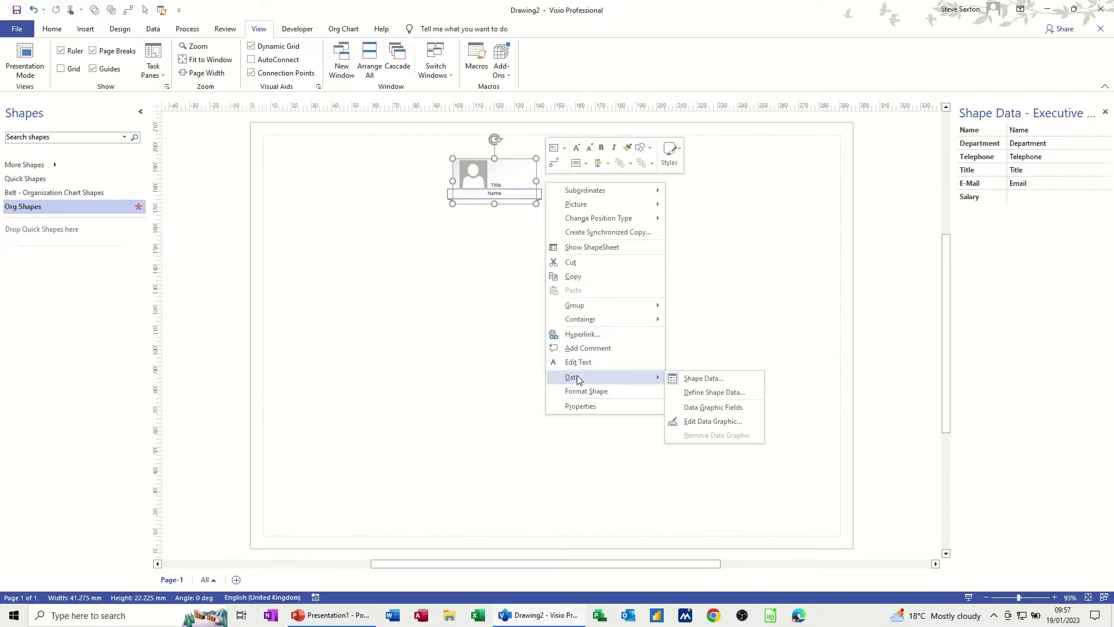
pyautogui.click(692, 392)
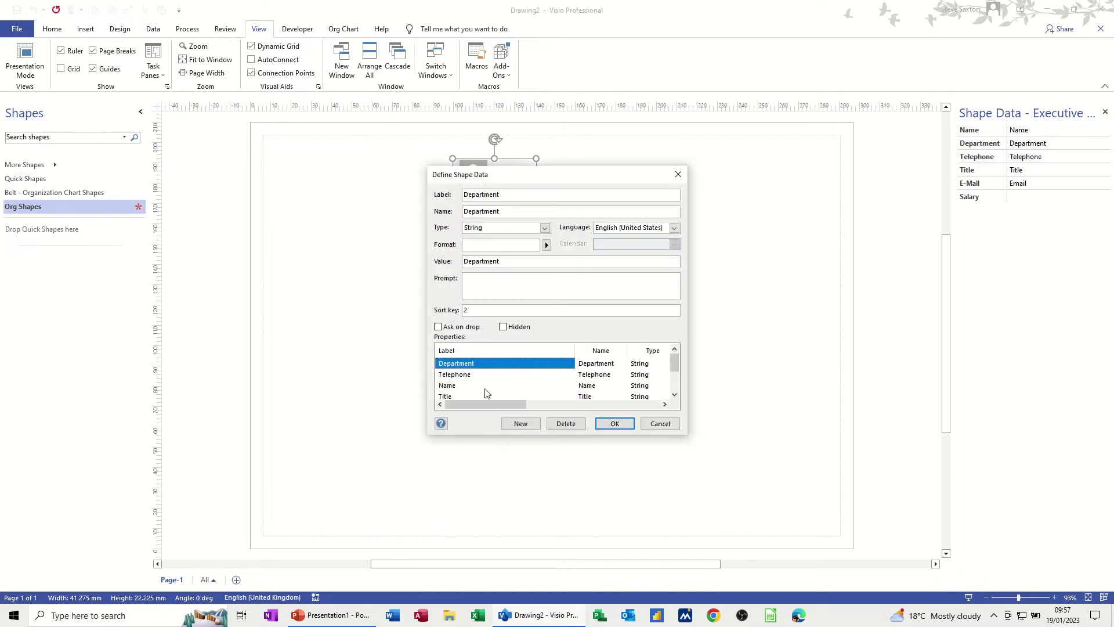
pyautogui.click(450, 396)
pyautogui.click(566, 423)
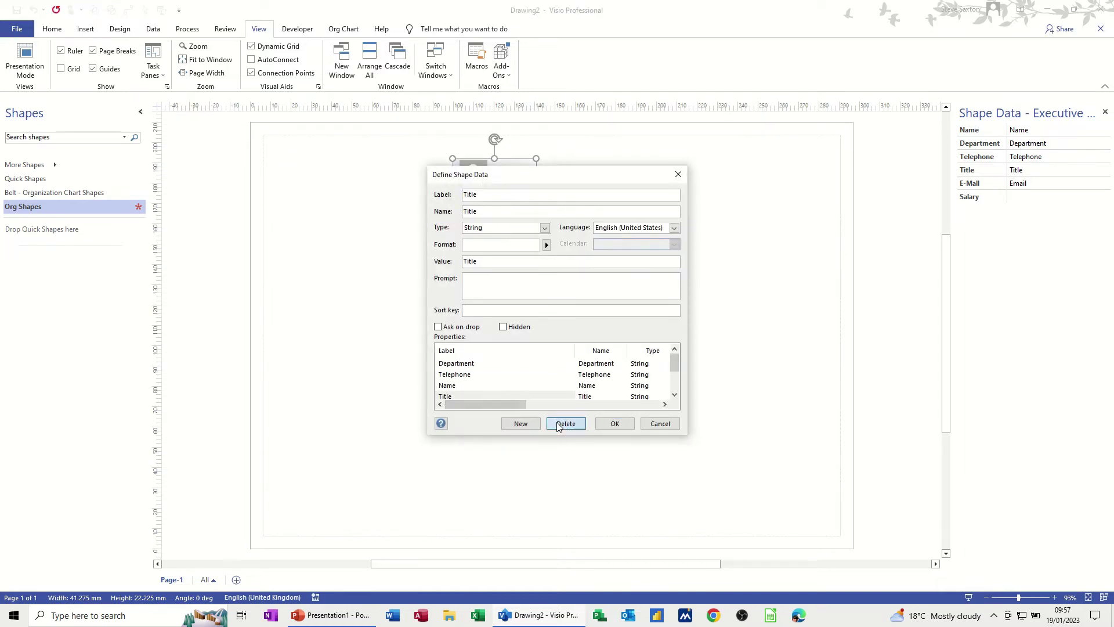
# Give Salary, Telephone and E-Mail sort keys 3, 4 and 5, and apply.
pyautogui.scroll(-1, 525, 378)
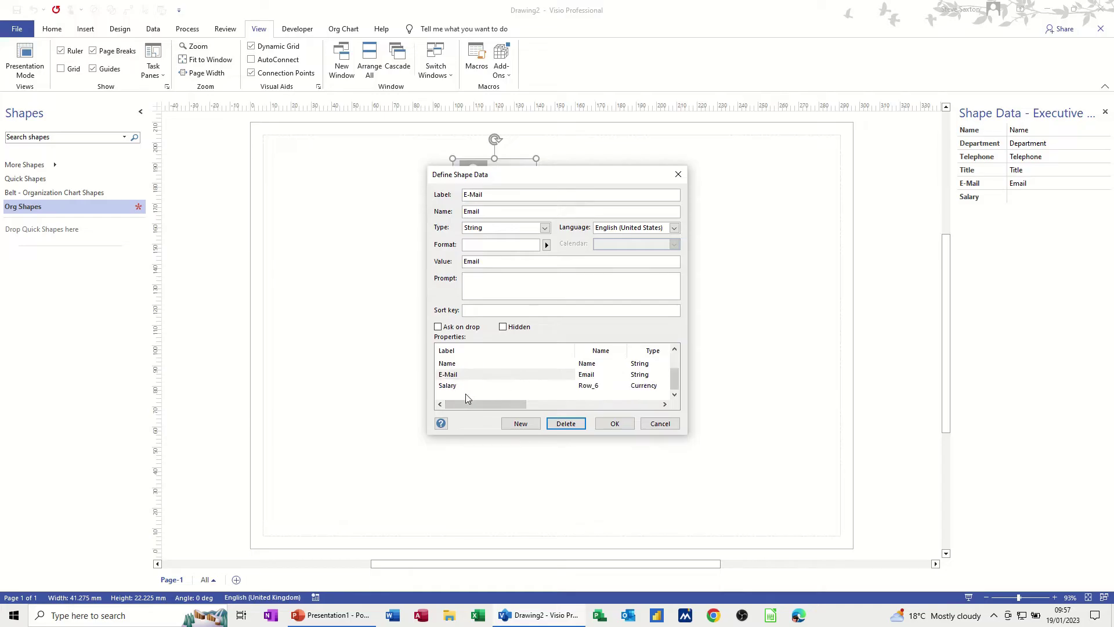
pyautogui.click(452, 388)
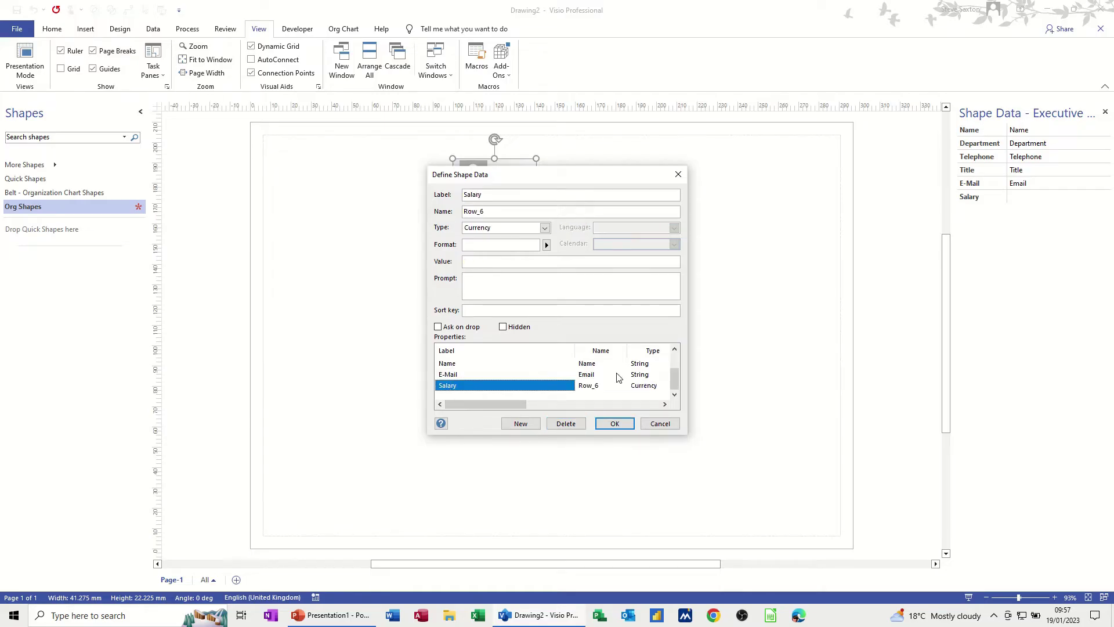
pyautogui.click(475, 312)
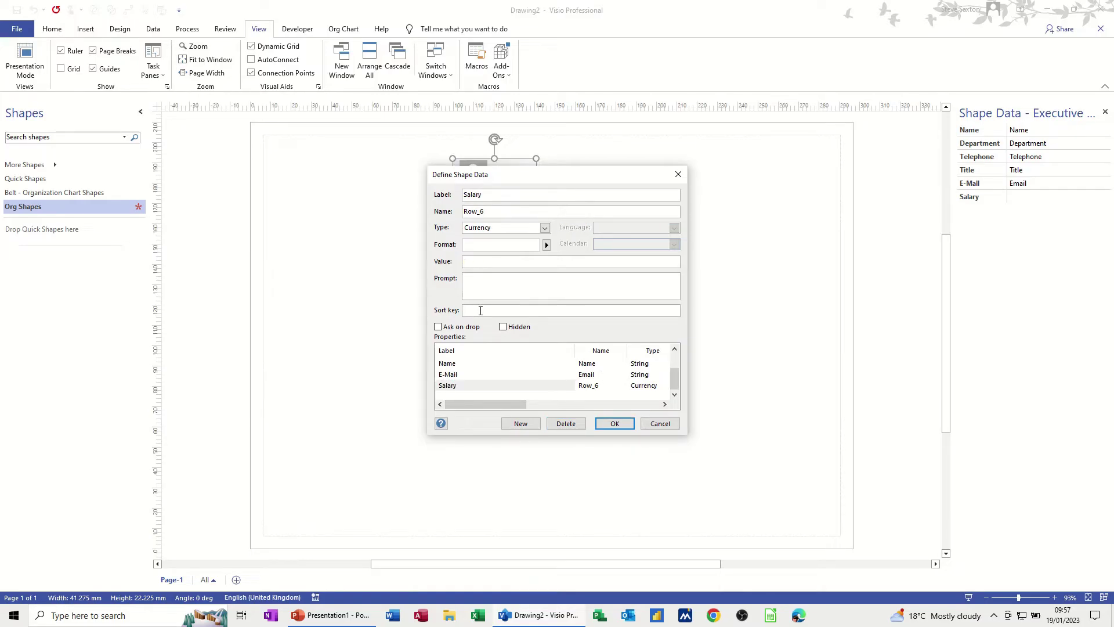
pyautogui.write('3')
pyautogui.click(498, 375)
pyautogui.scroll(1, 473, 362)
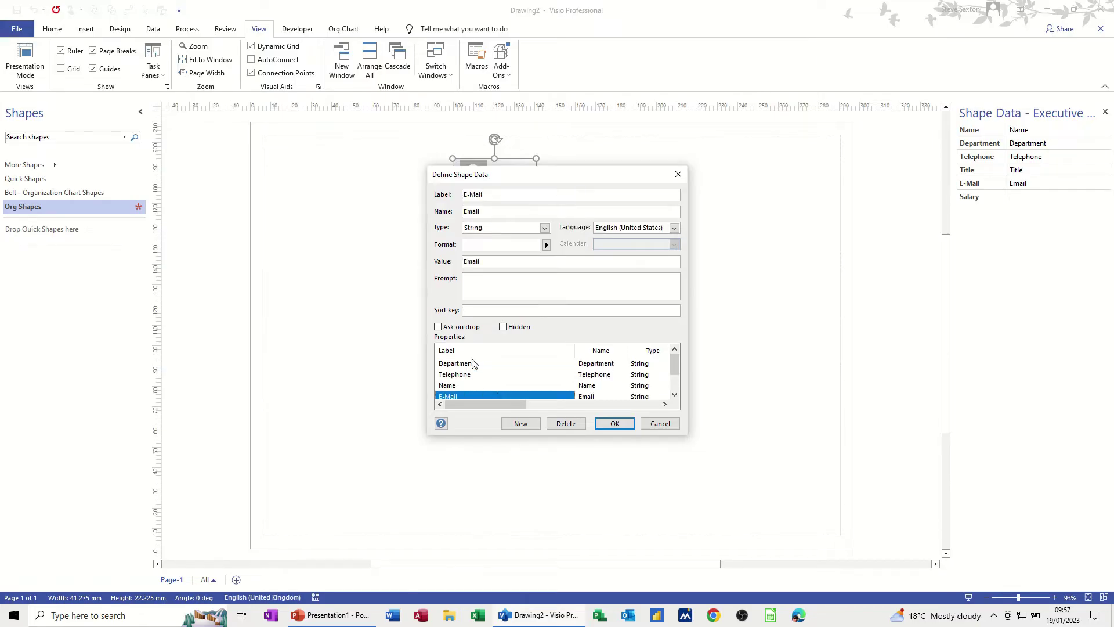
pyautogui.click(473, 376)
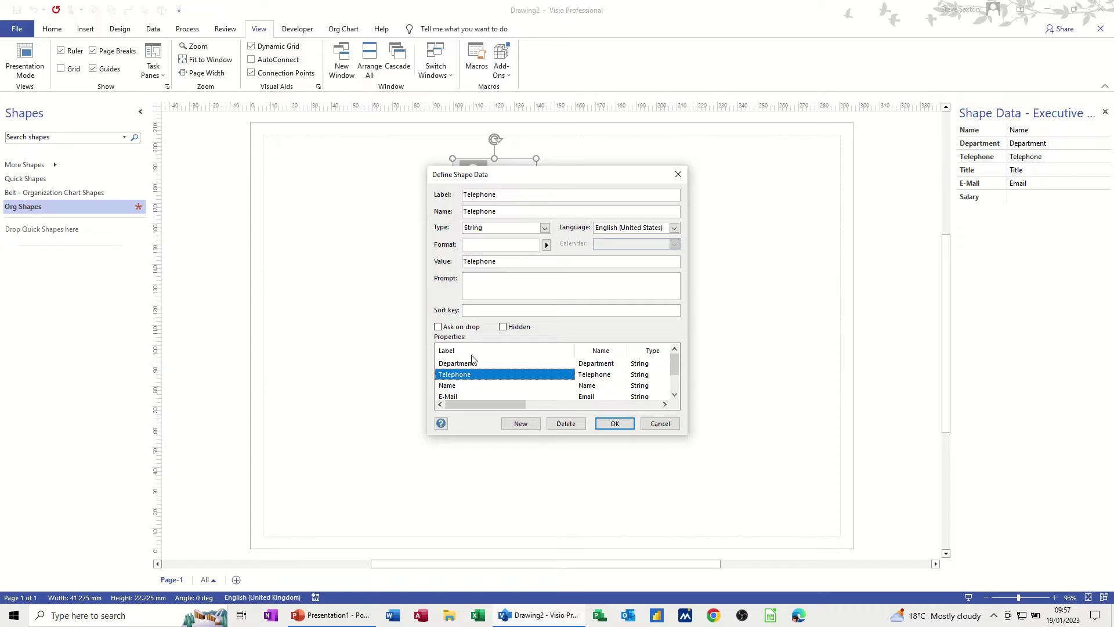
pyautogui.click(472, 312)
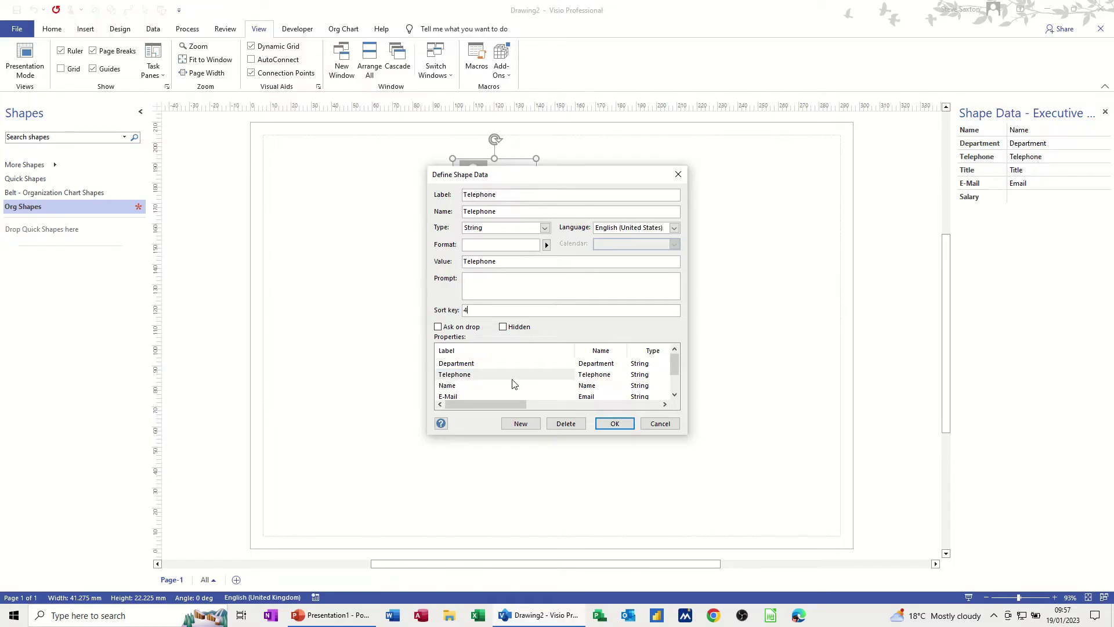
pyautogui.scroll(-1, 500, 380)
pyautogui.click(458, 375)
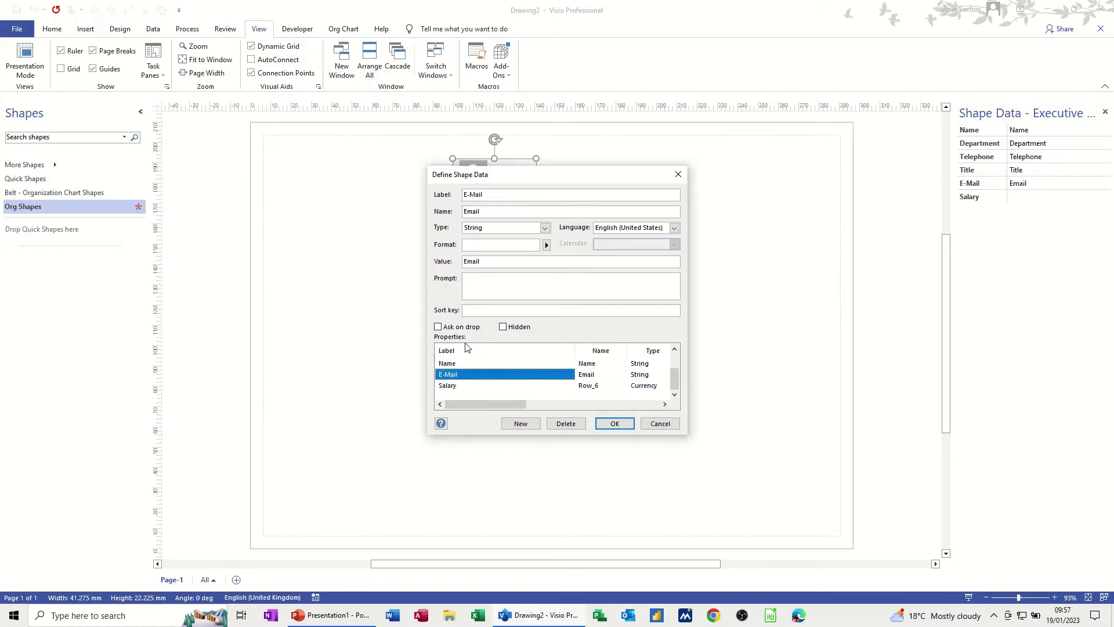
pyautogui.click(472, 313)
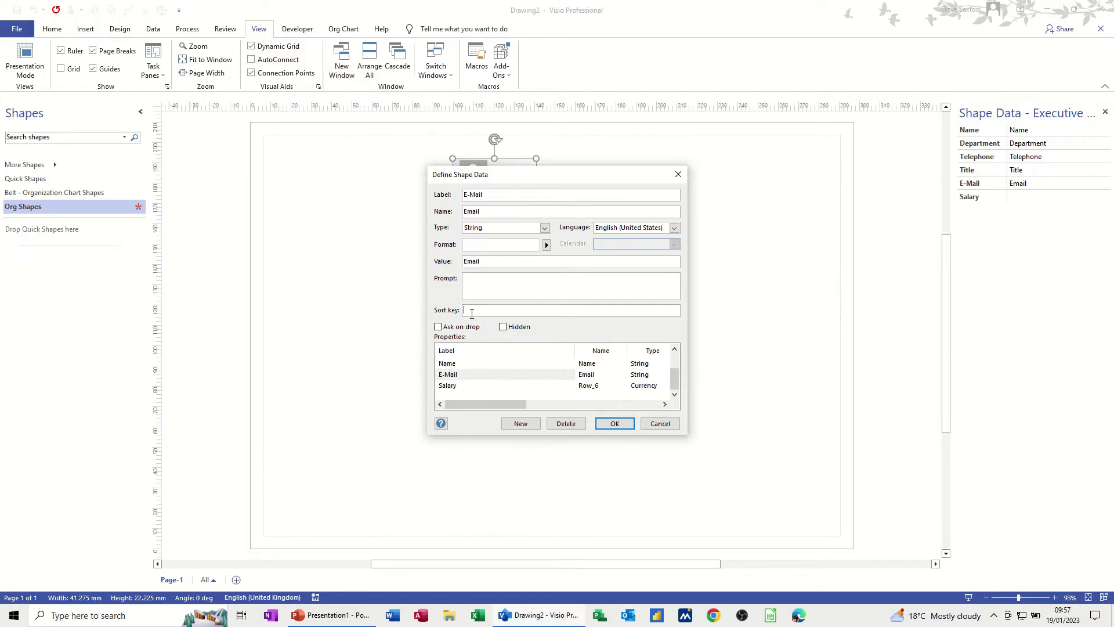
pyautogui.click(609, 423)
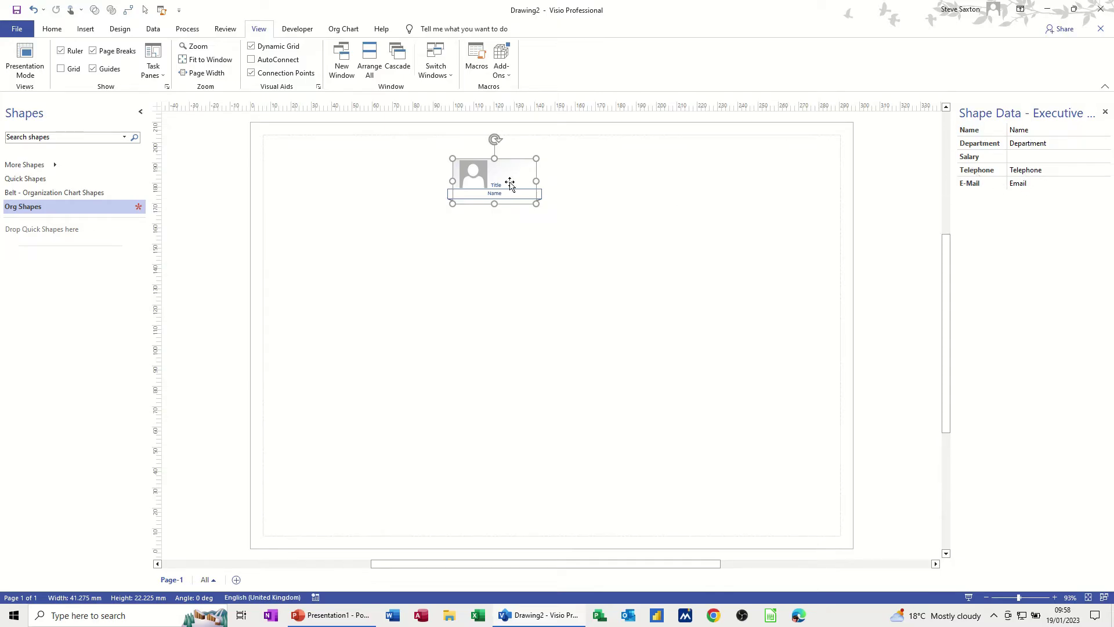
# Drag the Executive Belt into Org Shapes as a master named 'main belt'.
pyautogui.moveTo(508, 180); pyautogui.dragTo(36, 266)
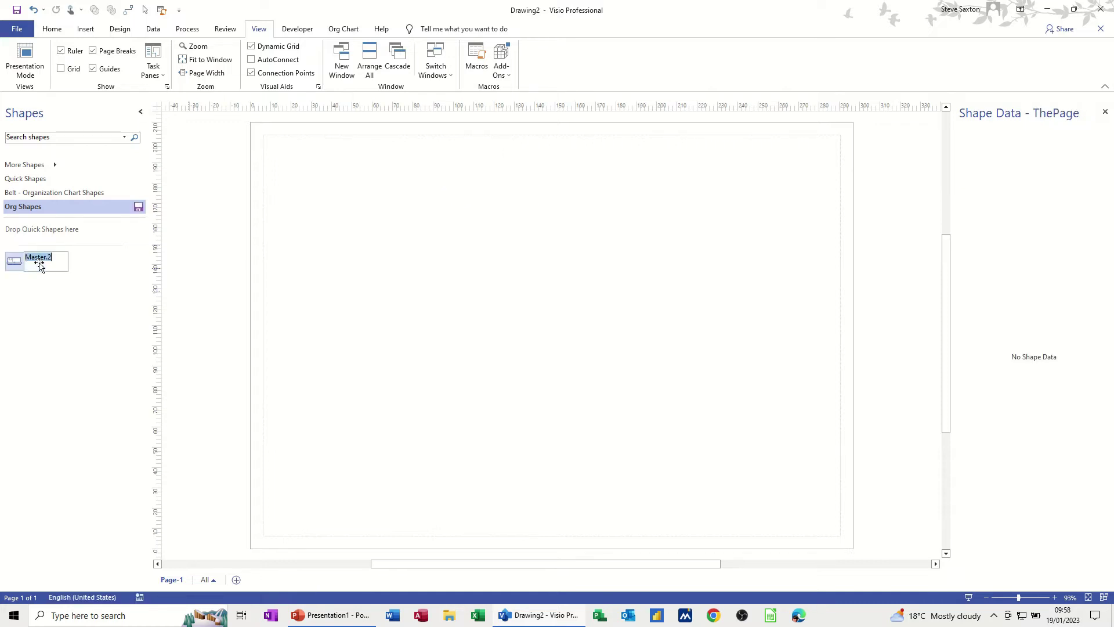
pyautogui.write('m')
pyautogui.press('Return')
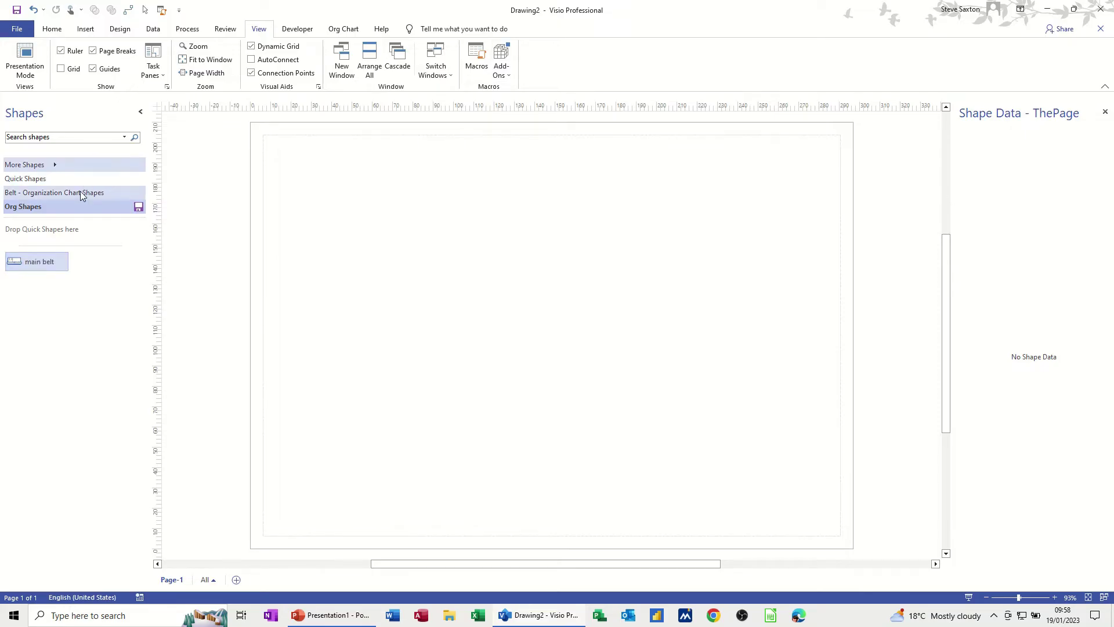
pyautogui.click(120, 193)
# Place a Manager Belt on the page and delete its Title data field.
pyautogui.moveTo(91, 234); pyautogui.dragTo(483, 215)
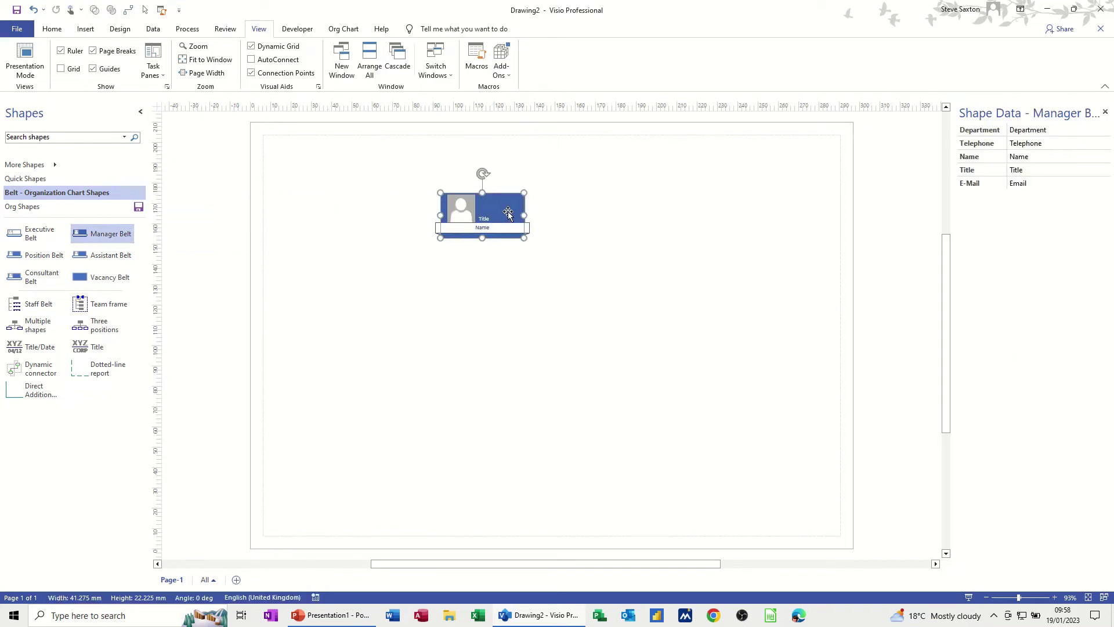
pyautogui.rightClick(509, 215)
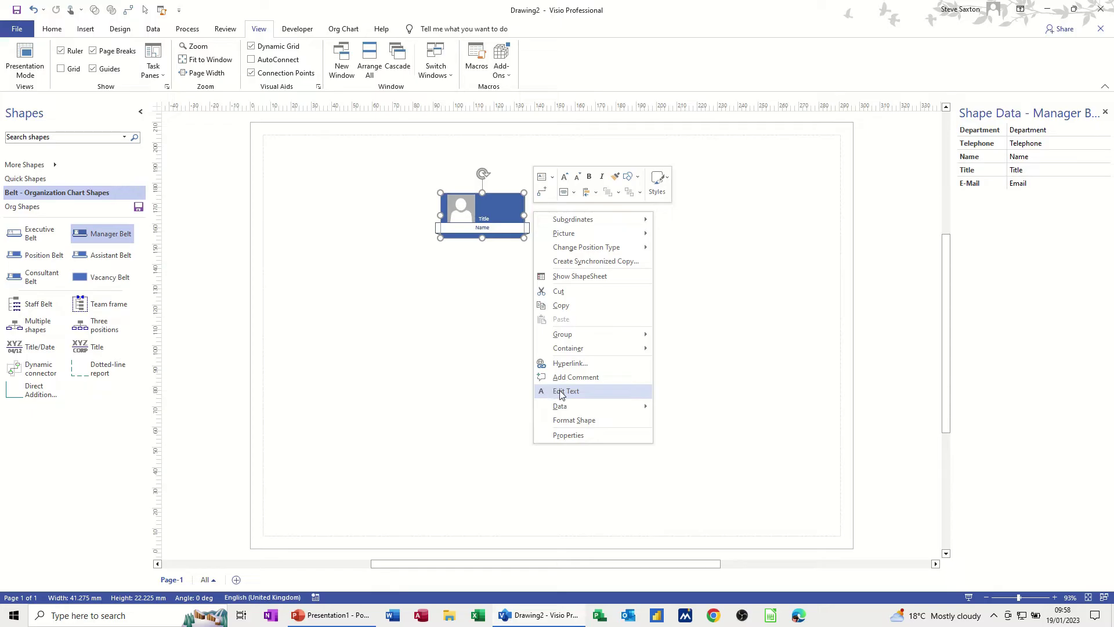
pyautogui.moveTo(576, 406)
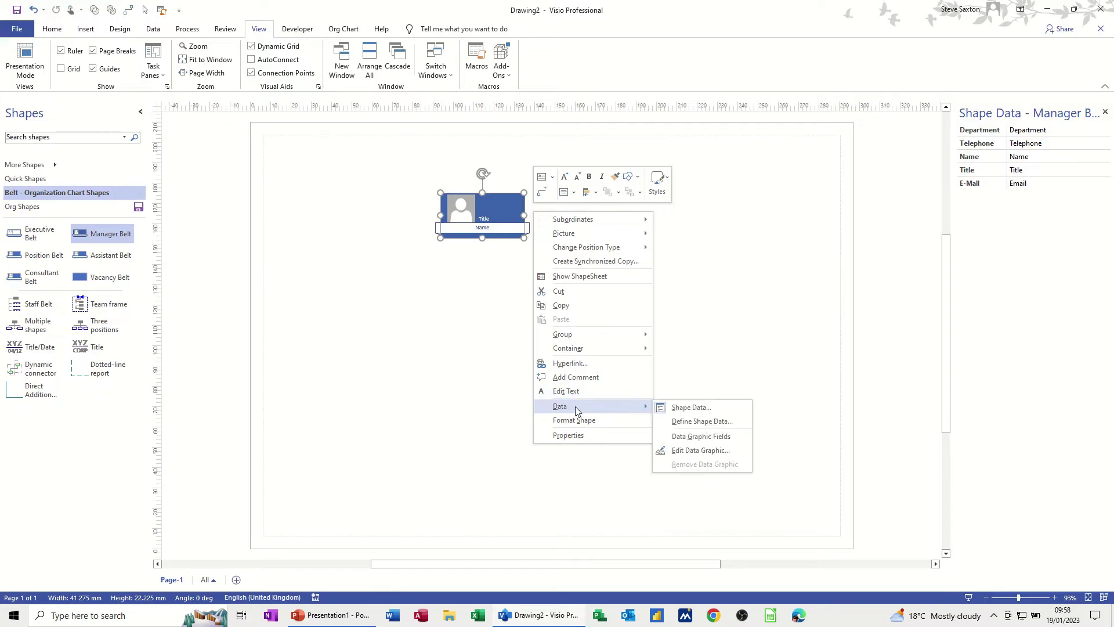
pyautogui.click(677, 423)
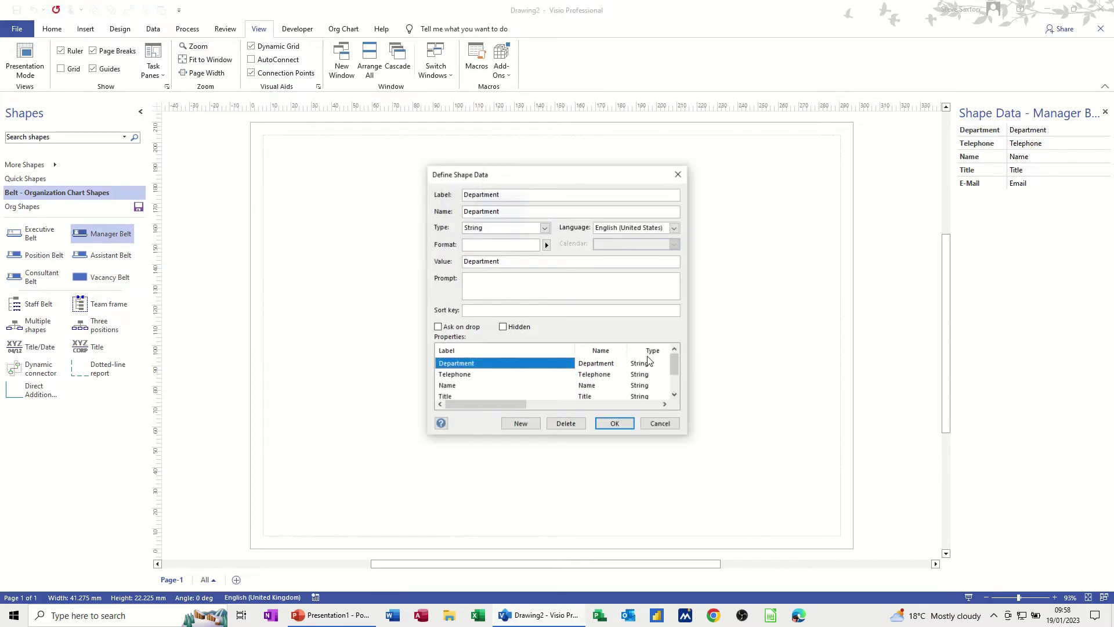
pyautogui.click(465, 396)
pyautogui.click(566, 423)
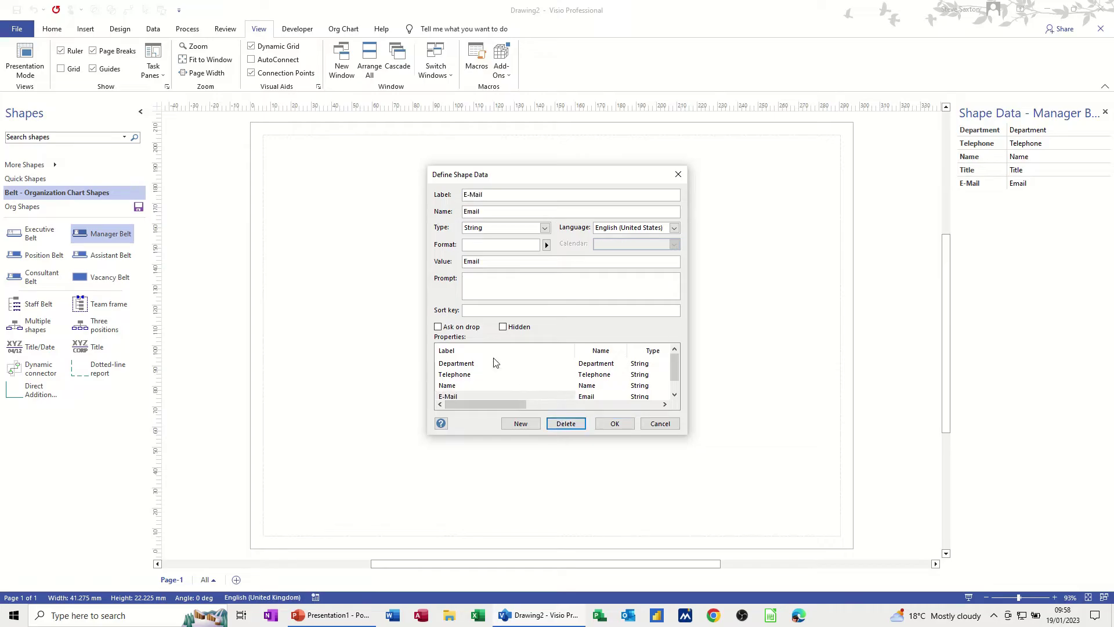
# Add a Salary shape data field of type Currency to the Manager Belt.
pyautogui.click(520, 424)
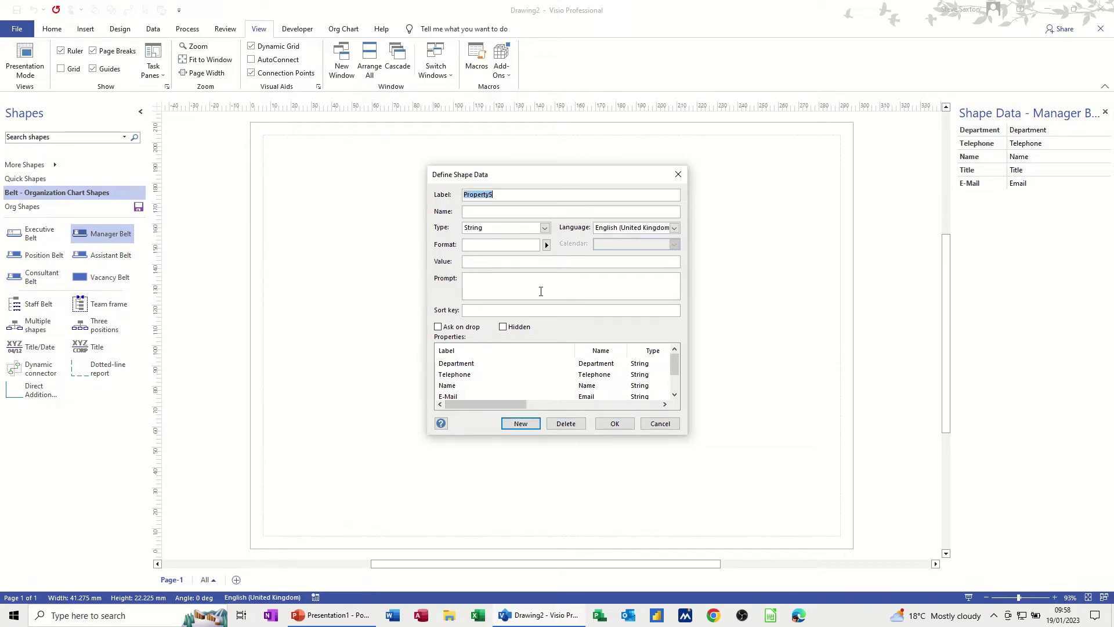
pyautogui.write('S')
pyautogui.click(545, 227)
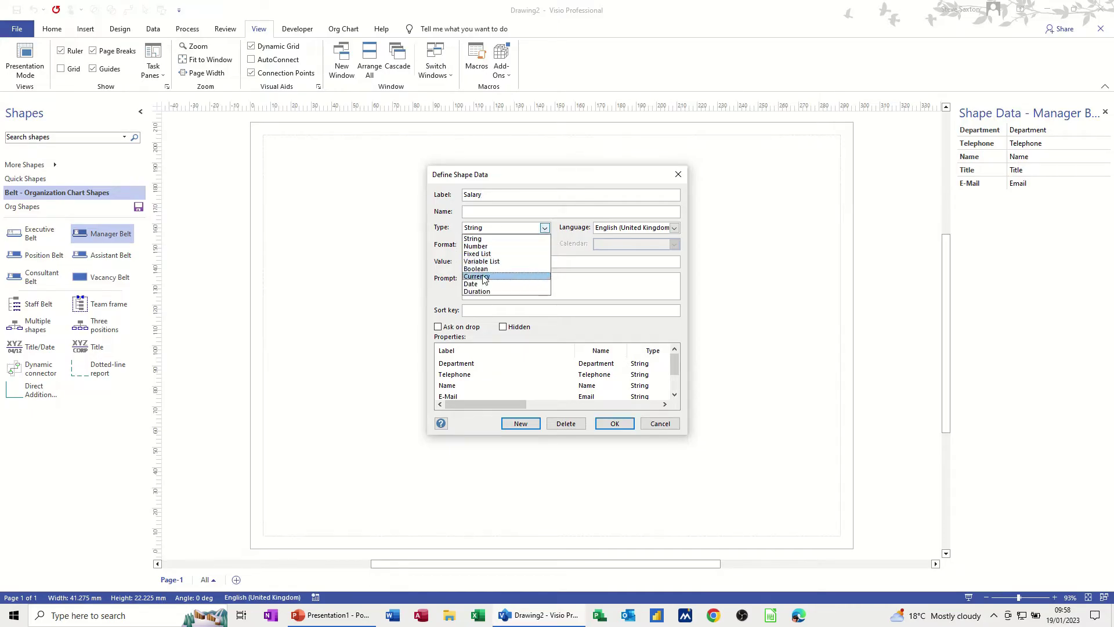
pyautogui.click(509, 276)
pyautogui.moveTo(675, 358); pyautogui.dragTo(676, 375)
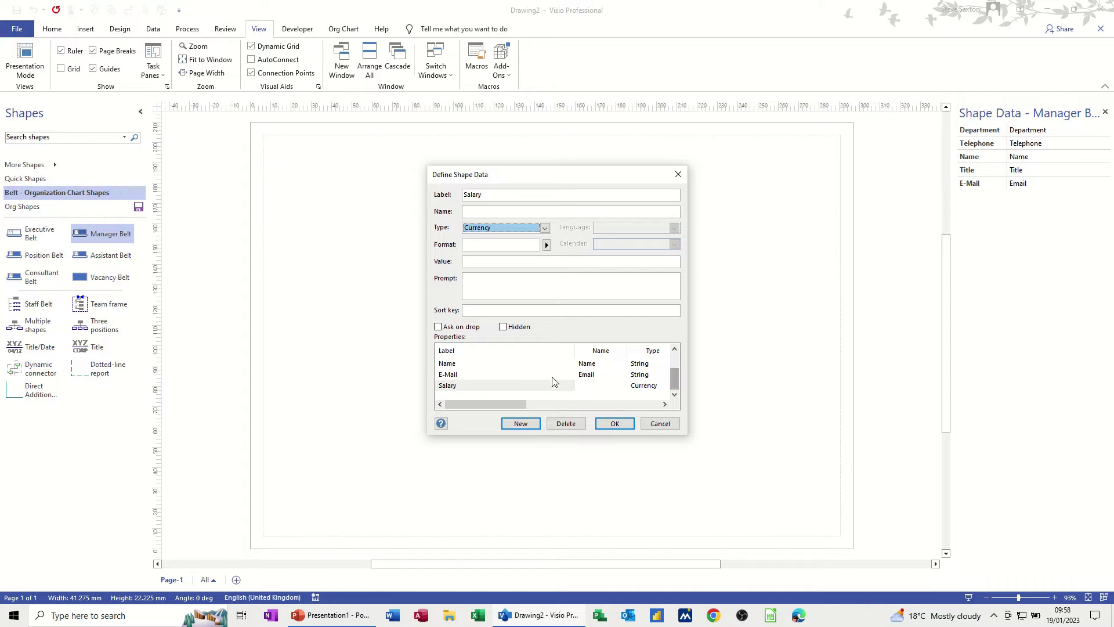
pyautogui.click(468, 387)
# Set sort keys Name 1, Department 2 and Salary 3, and apply.
pyautogui.scroll(1, 479, 367)
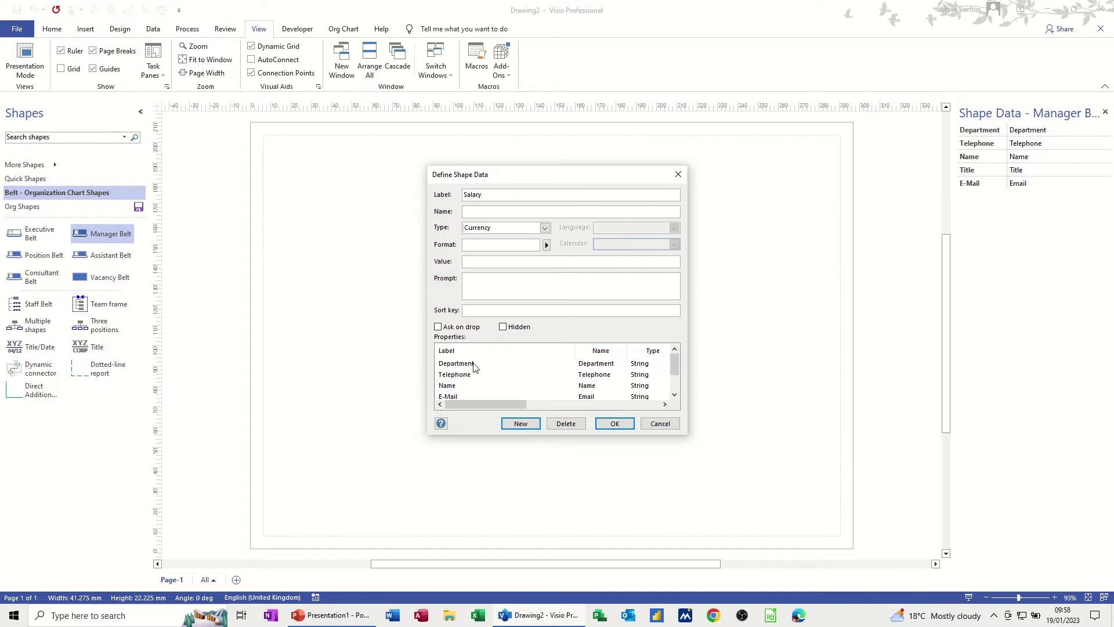
pyautogui.click(462, 387)
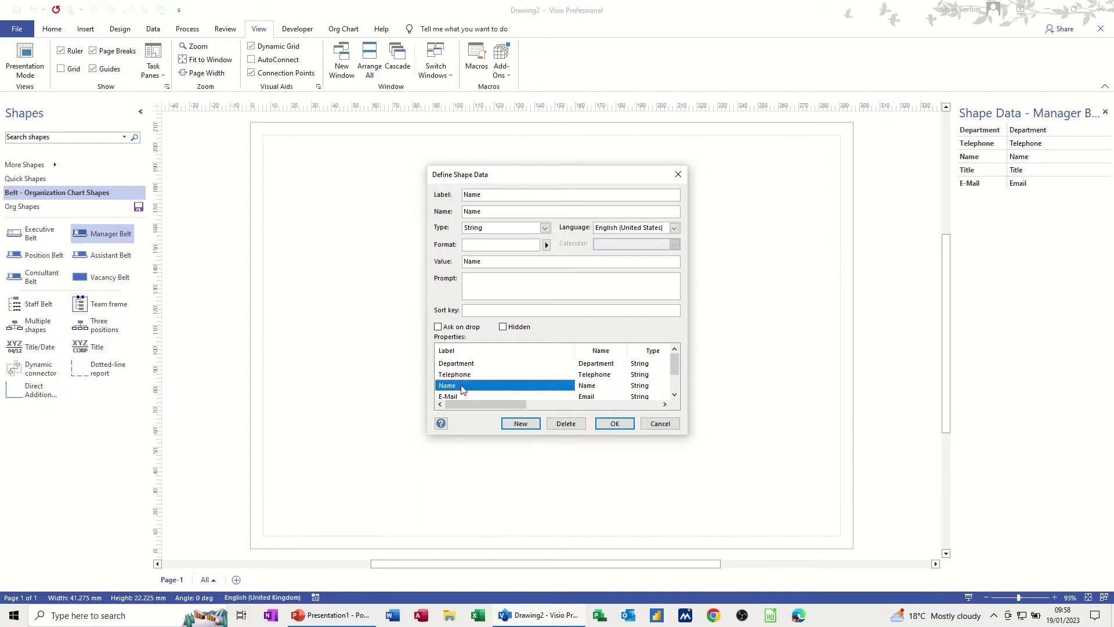
pyautogui.click(476, 312)
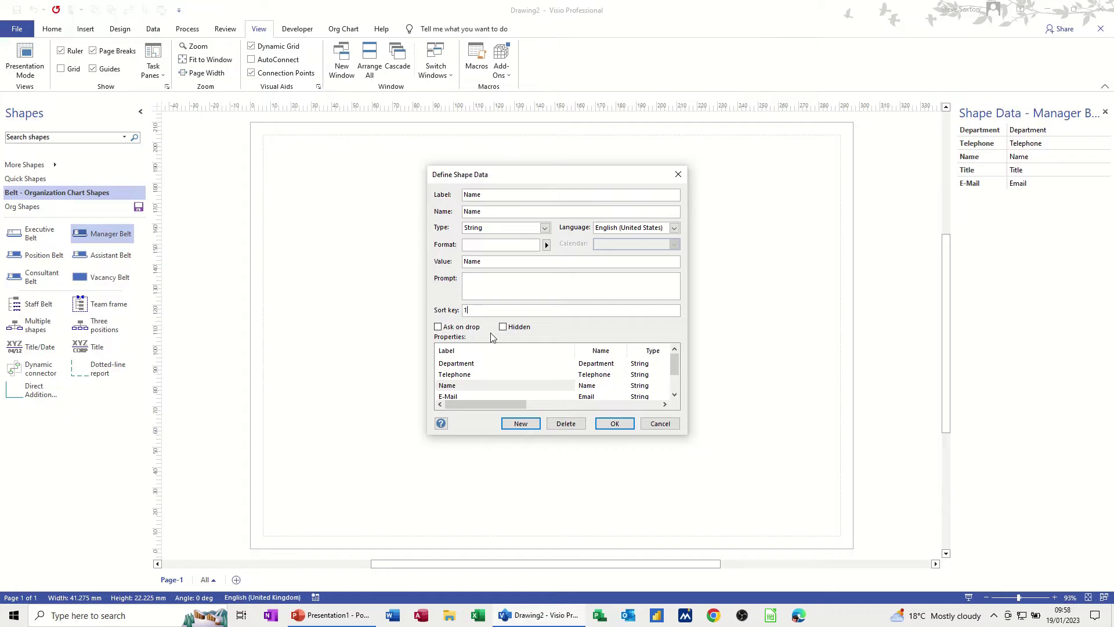
pyautogui.click(476, 364)
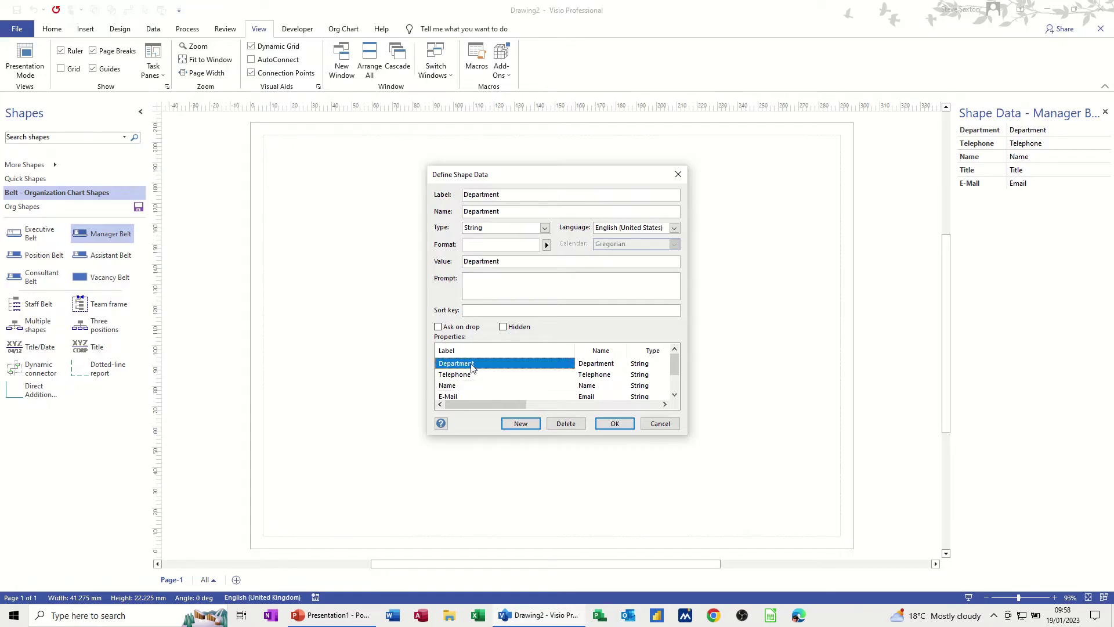
pyautogui.click(473, 310)
pyautogui.write('2')
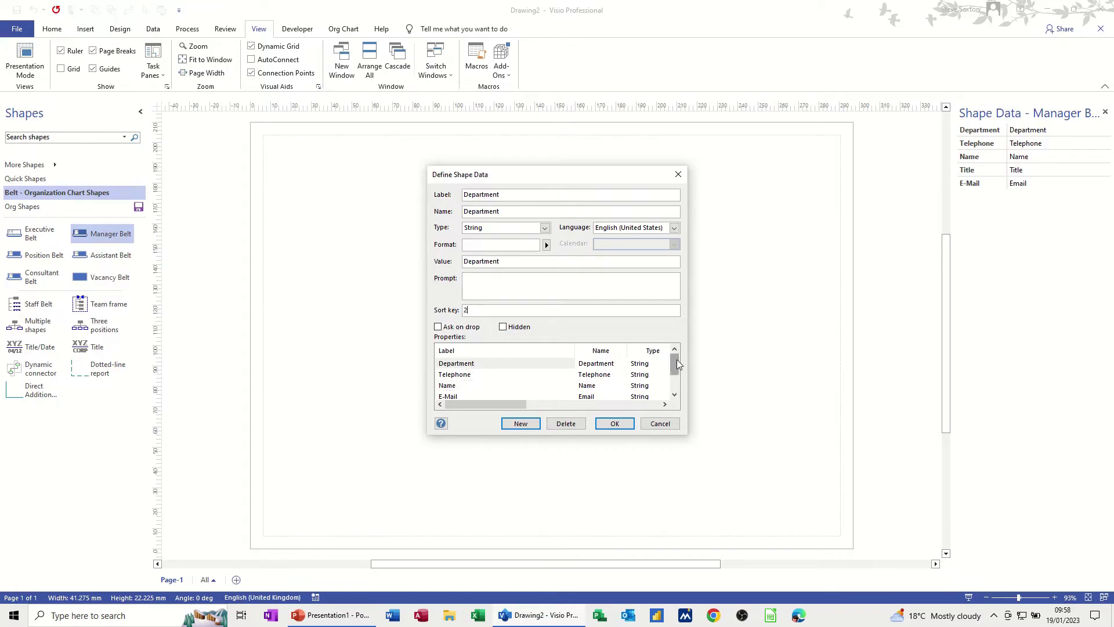
pyautogui.moveTo(676, 363); pyautogui.dragTo(677, 370)
pyautogui.click(452, 397)
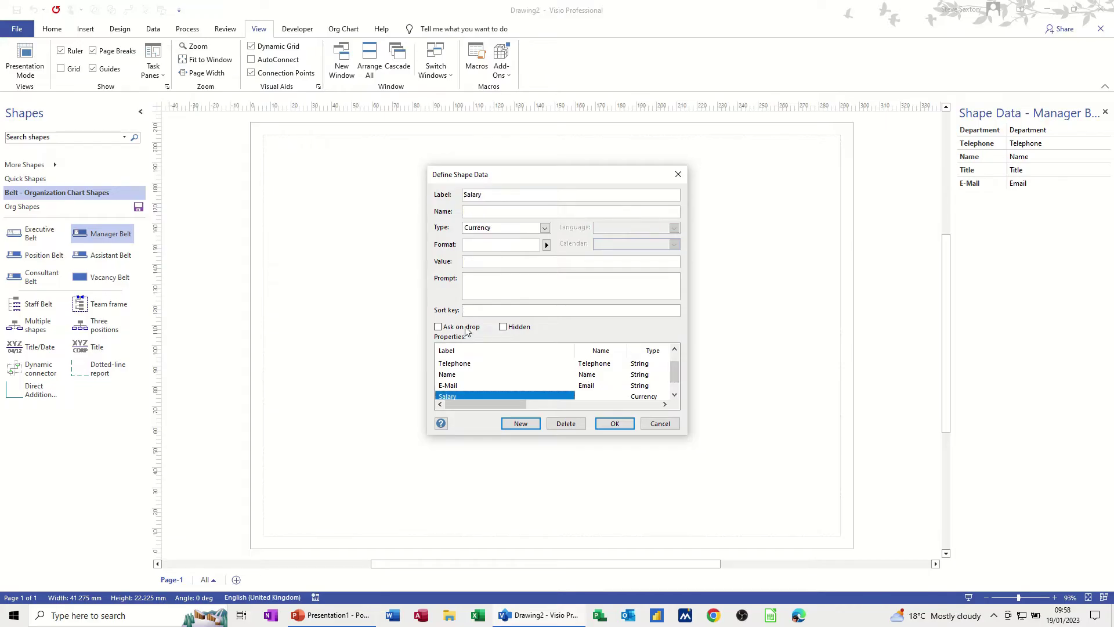
pyautogui.click(475, 311)
pyautogui.write('3')
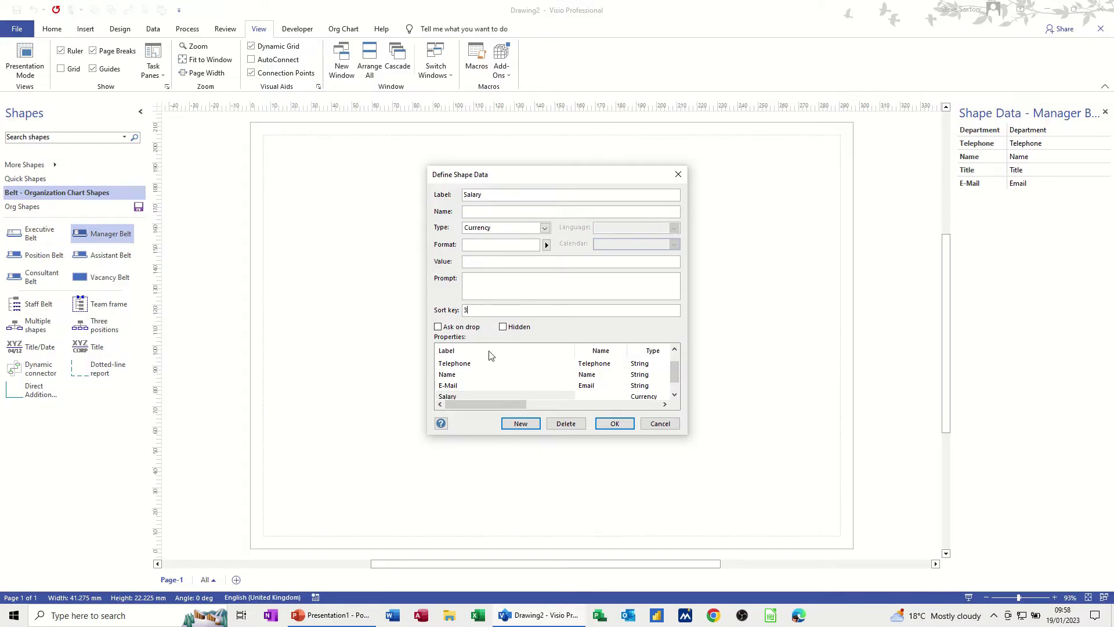
pyautogui.click(612, 423)
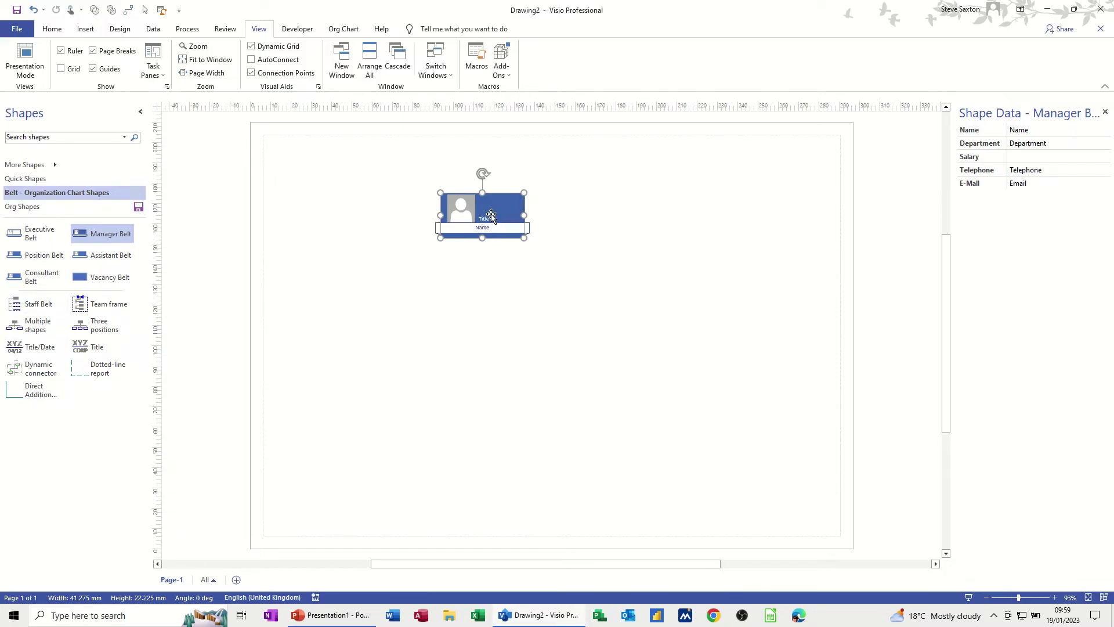
# Drag the Manager Belt into Org Shapes and name the master 'Manager Belt'.
pyautogui.moveTo(498, 214); pyautogui.dragTo(112, 278)
pyautogui.click(113, 264)
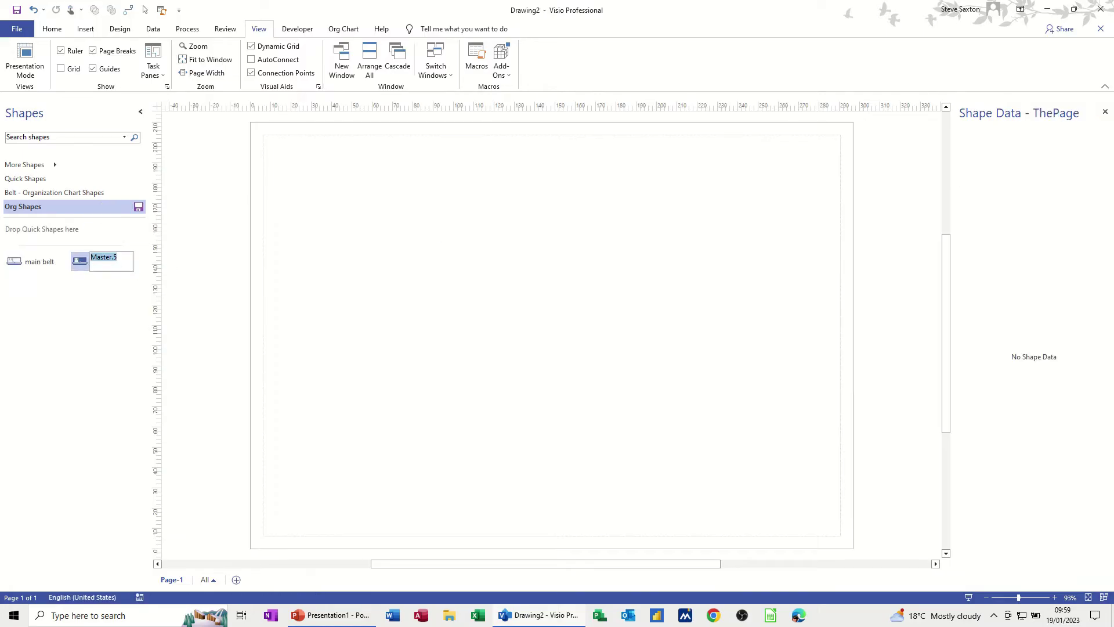
pyautogui.write('manager belt')
pyautogui.press('Return')
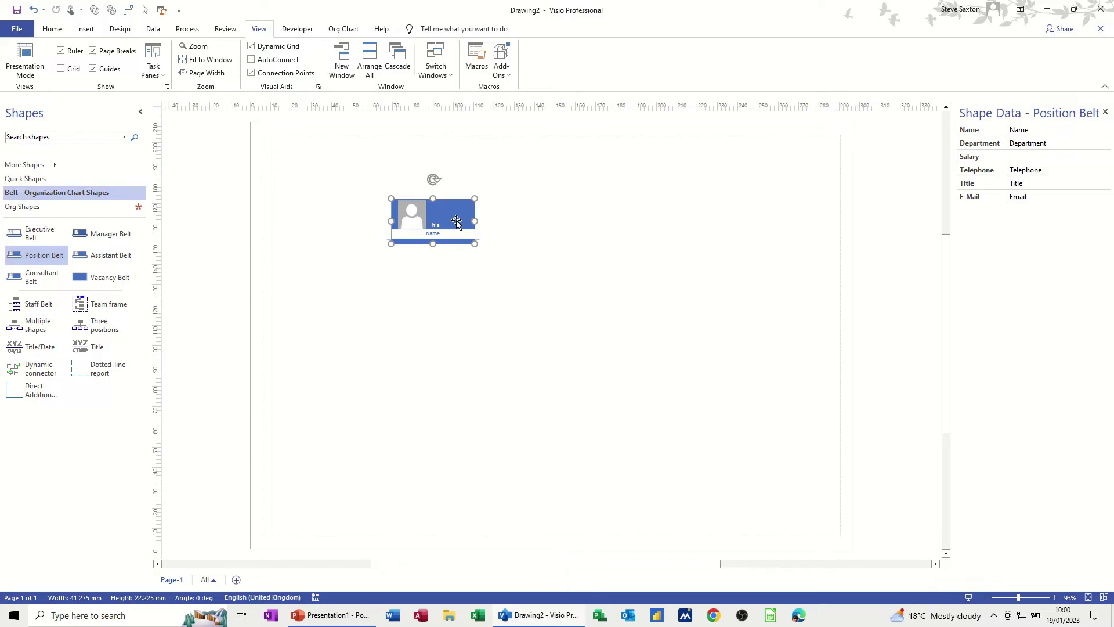
# Drag the Position Belt shape into the Org Shapes stencil and name the new master Position.
pyautogui.moveTo(456, 221); pyautogui.dragTo(498, 225)
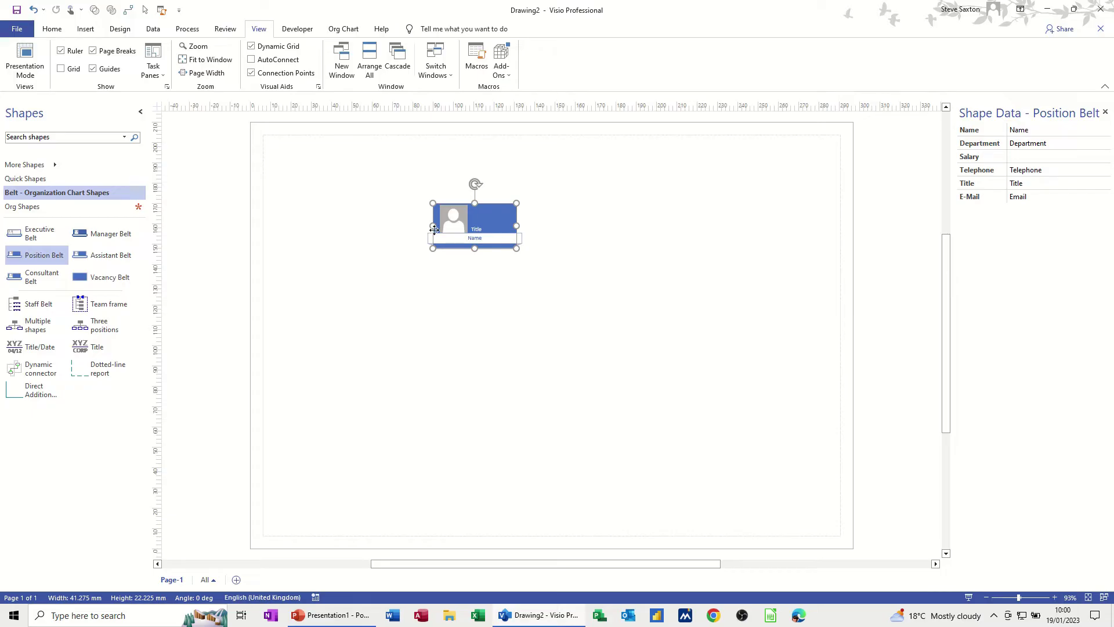
pyautogui.click(46, 207)
pyautogui.moveTo(49, 211); pyautogui.dragTo(56, 288)
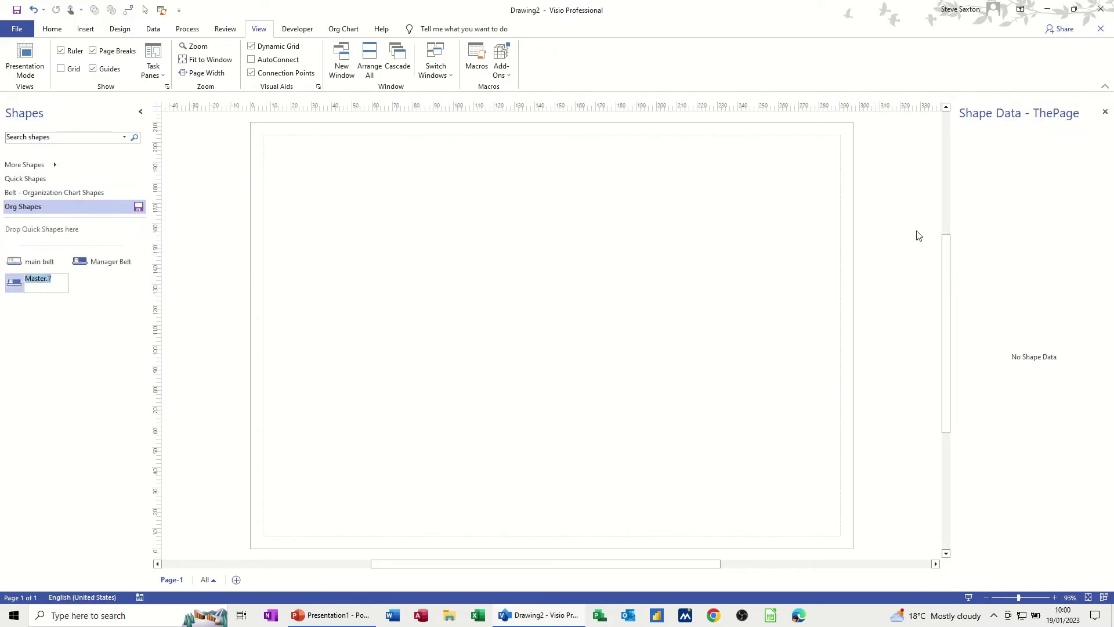
pyautogui.write('Position')
pyautogui.press('Return')
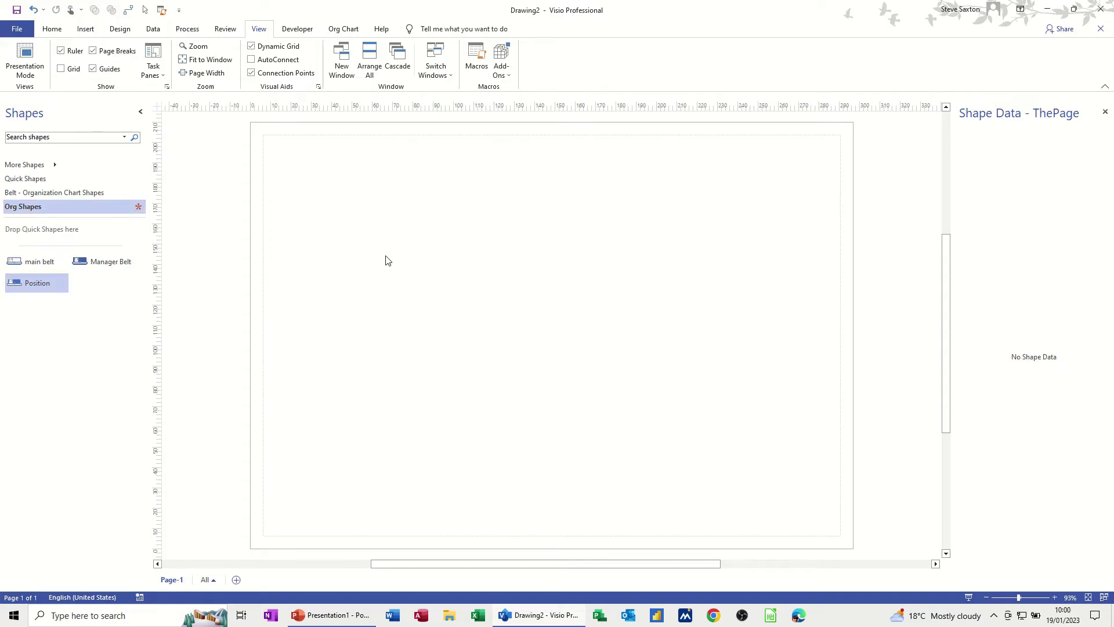
pyautogui.click(43, 194)
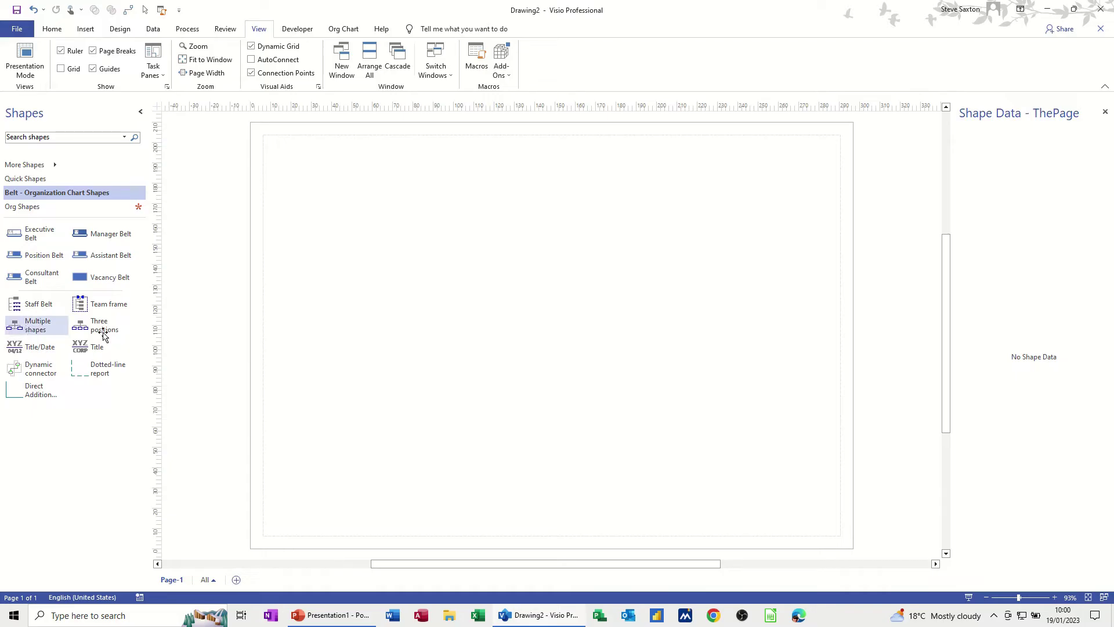
pyautogui.moveTo(96, 326); pyautogui.dragTo(404, 286)
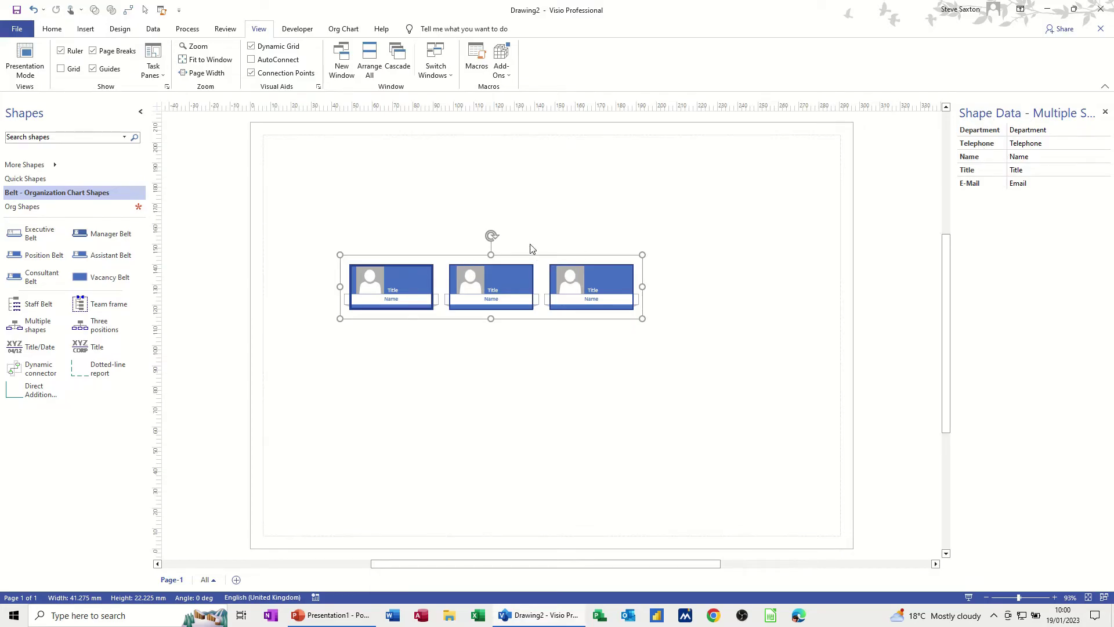
pyautogui.press('Delete')
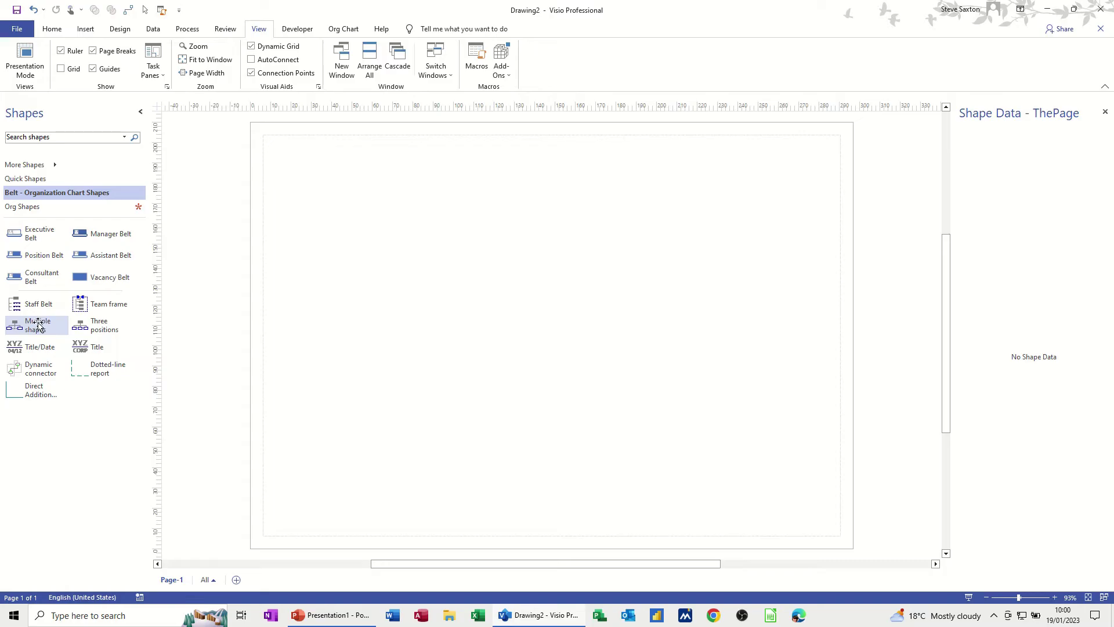
pyautogui.moveTo(27, 320); pyautogui.dragTo(474, 281)
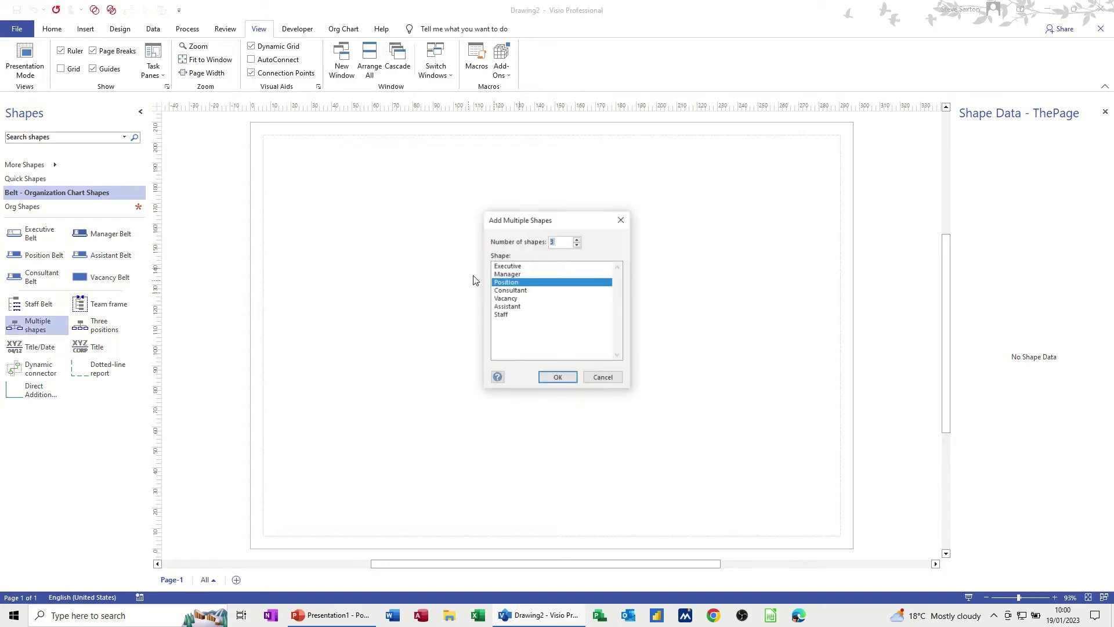
pyautogui.click(516, 268)
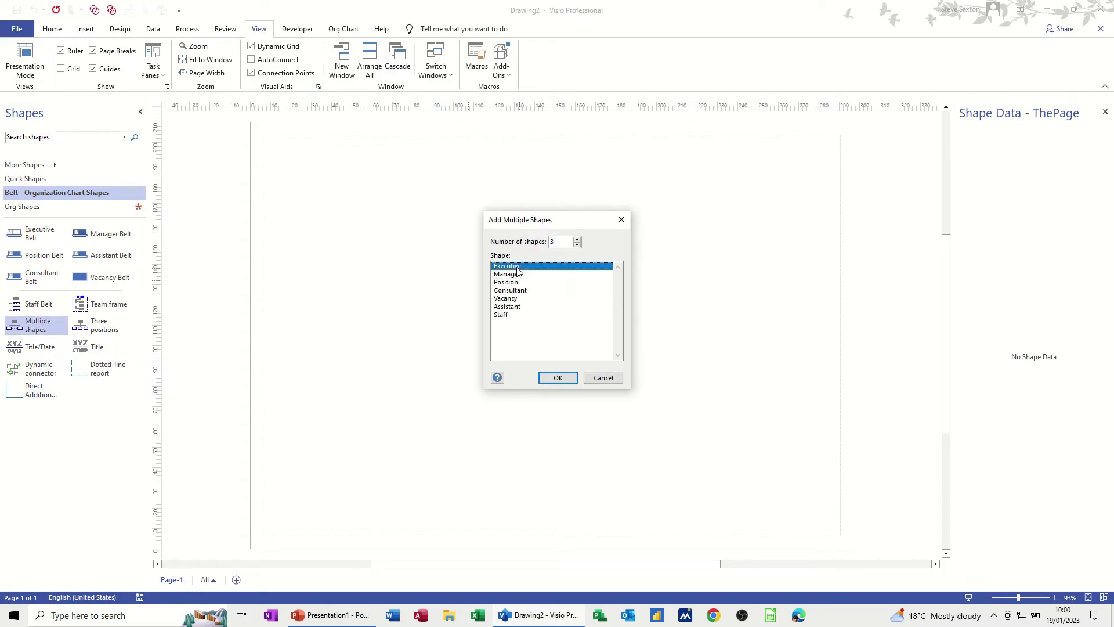
pyautogui.click(558, 378)
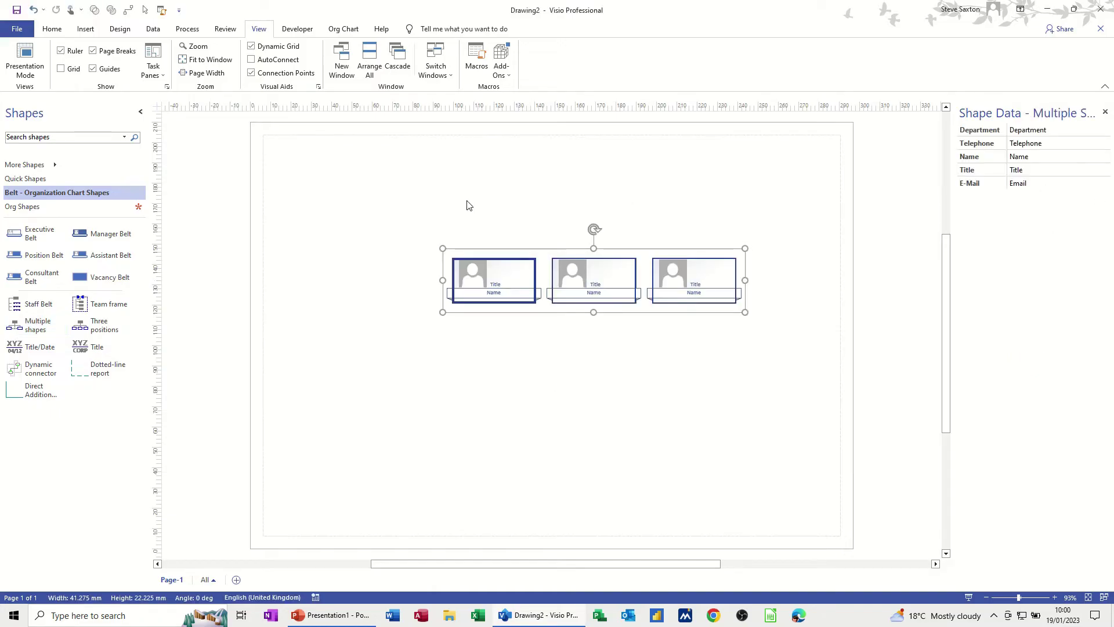
pyautogui.press('Delete')
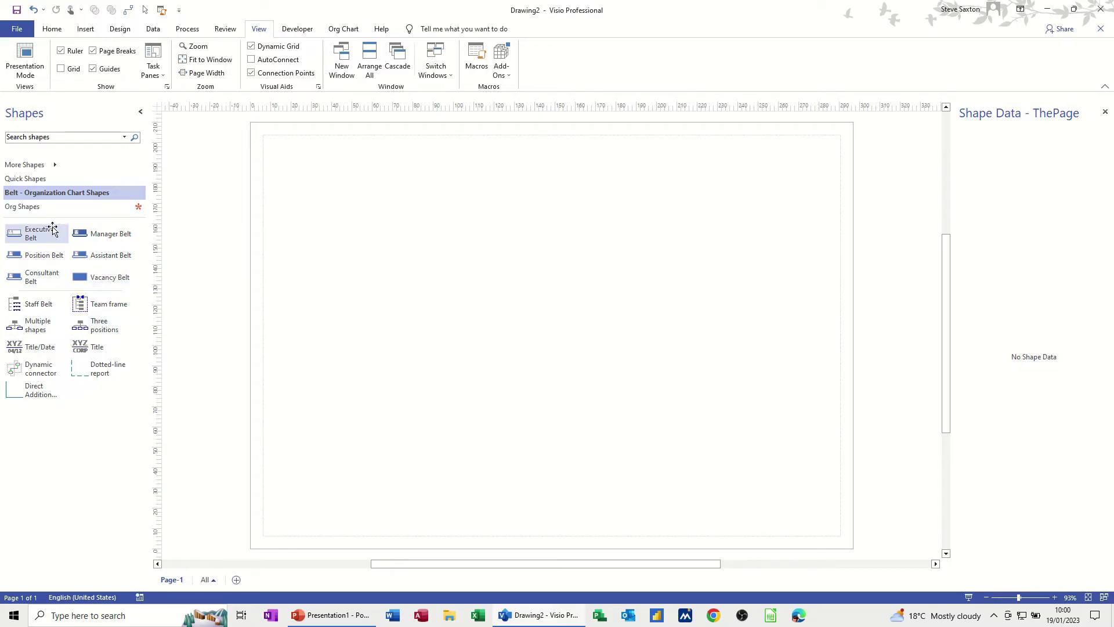
# Place a main belt at the page top with three Manager Belts and one Position beneath.
pyautogui.click(46, 208)
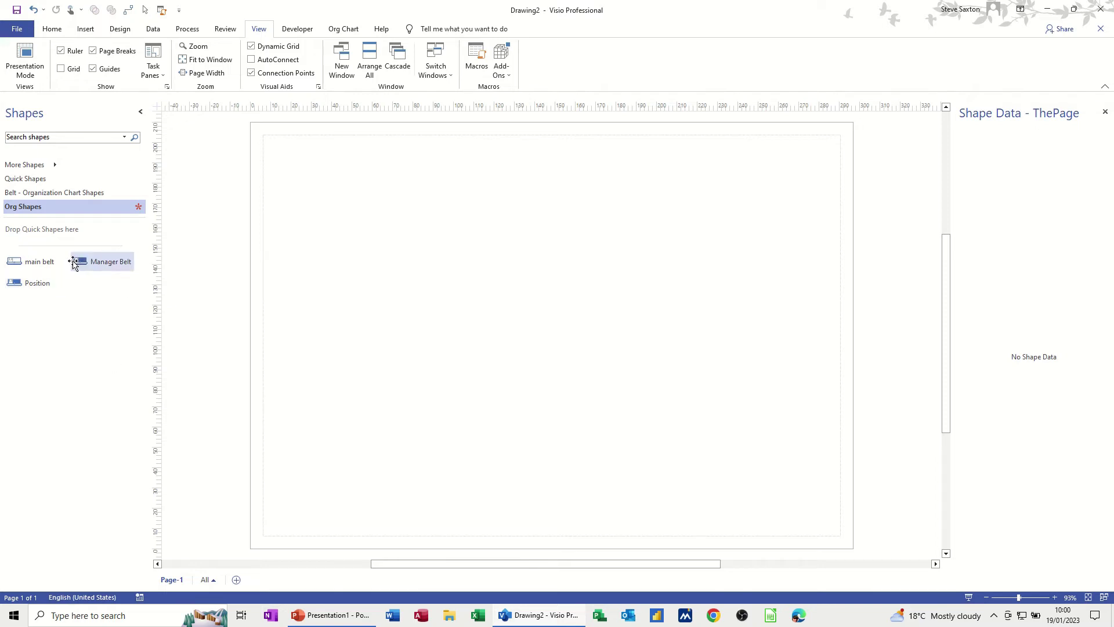
pyautogui.moveTo(26, 262); pyautogui.dragTo(540, 203)
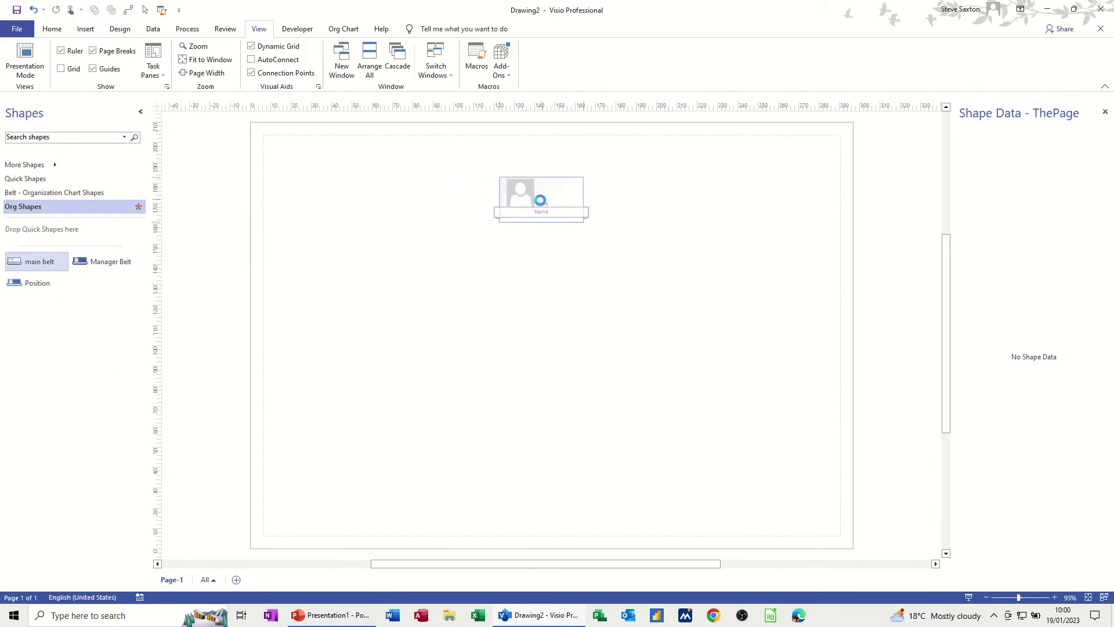
pyautogui.moveTo(107, 261); pyautogui.dragTo(548, 204)
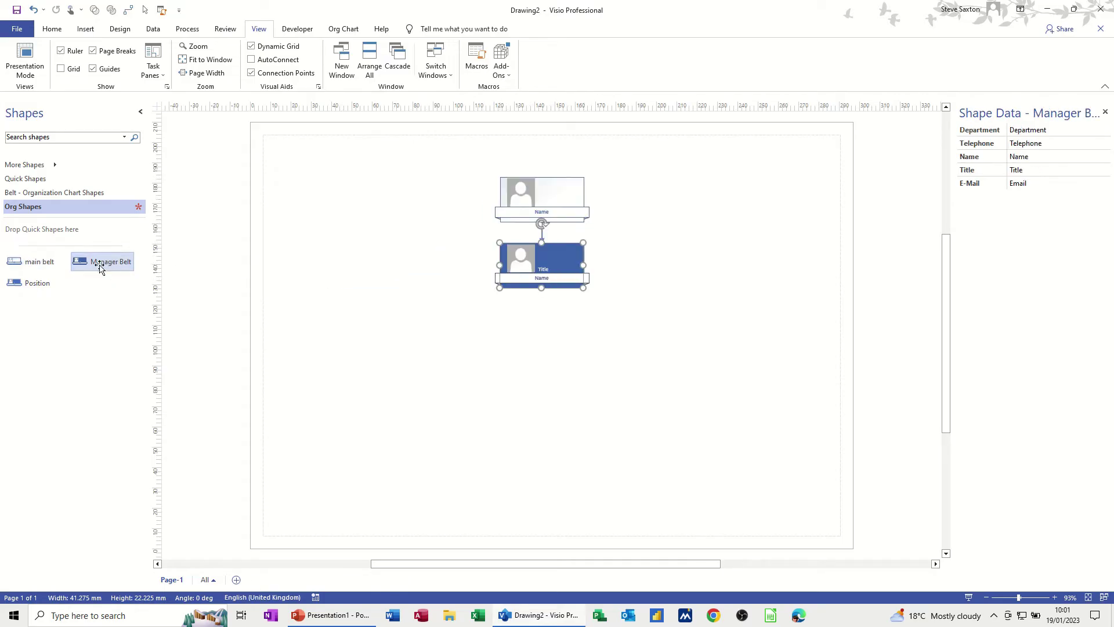
pyautogui.moveTo(111, 261); pyautogui.dragTo(593, 201)
pyautogui.moveTo(107, 257); pyautogui.dragTo(520, 204)
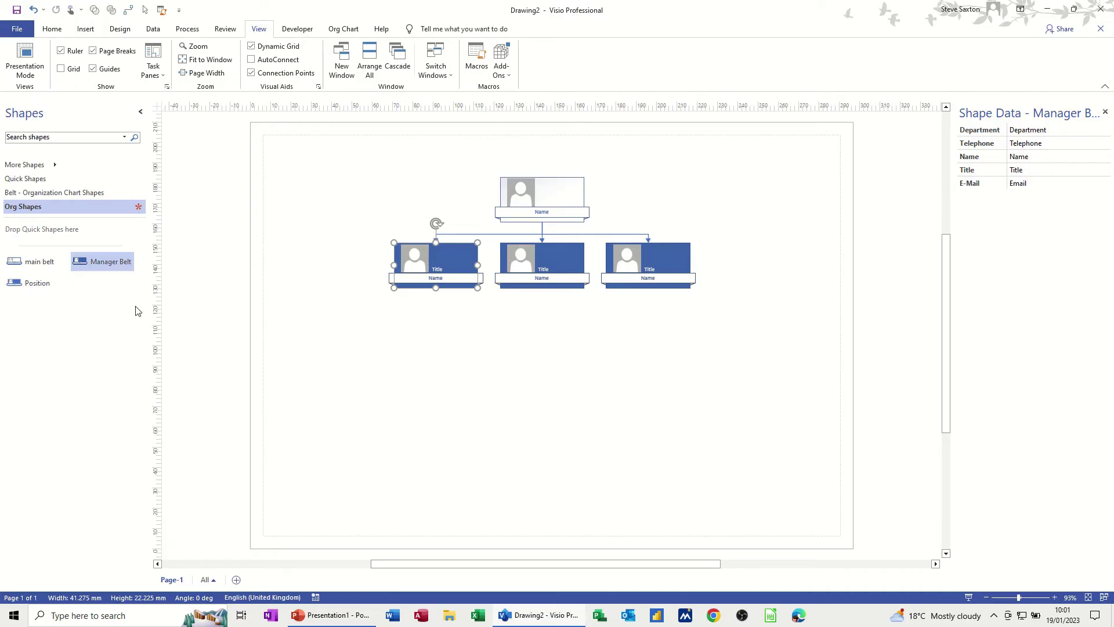
pyautogui.moveTo(26, 284); pyautogui.dragTo(431, 266)
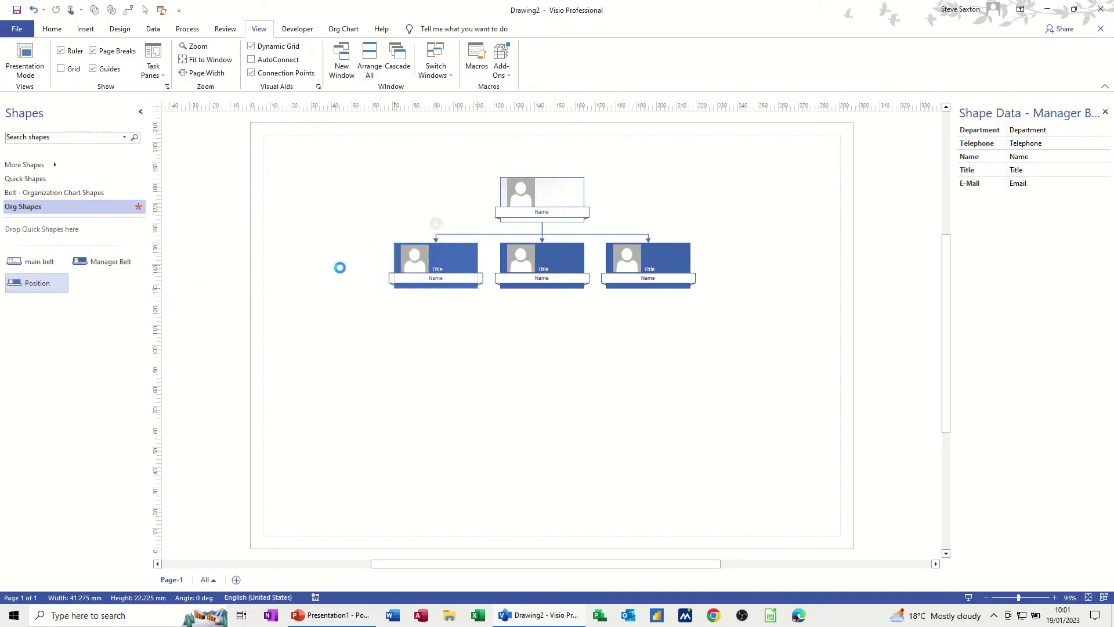
# Add Position shapes: a second under the left manager, three under the middle, one under the right.
pyautogui.moveTo(40, 282); pyautogui.dragTo(387, 279)
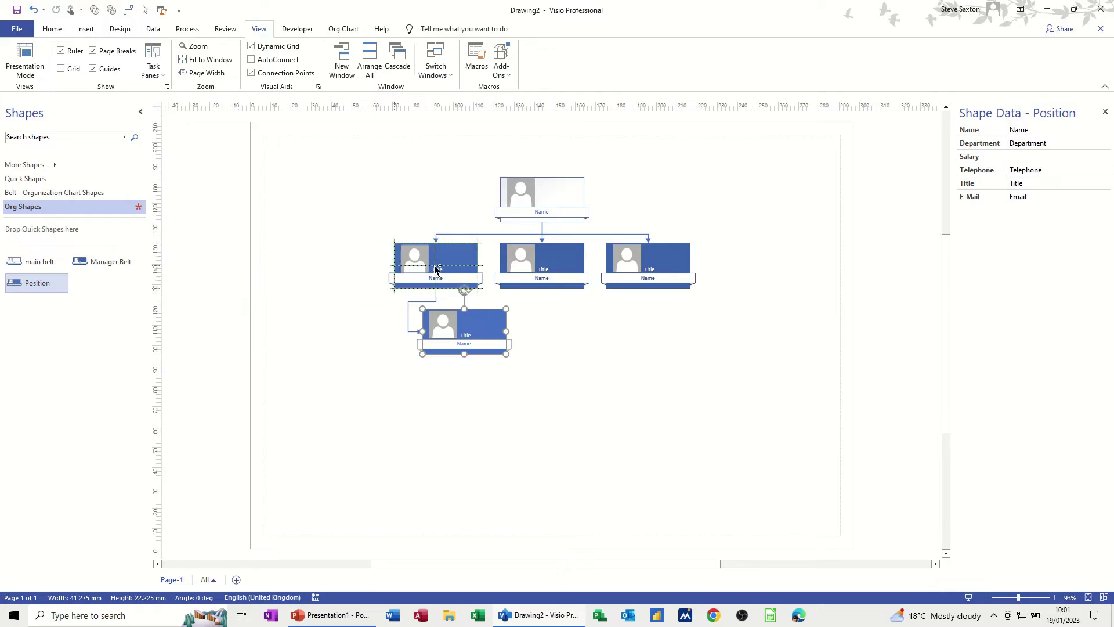
pyautogui.moveTo(65, 281); pyautogui.dragTo(542, 264)
pyautogui.moveTo(34, 283); pyautogui.dragTo(566, 275)
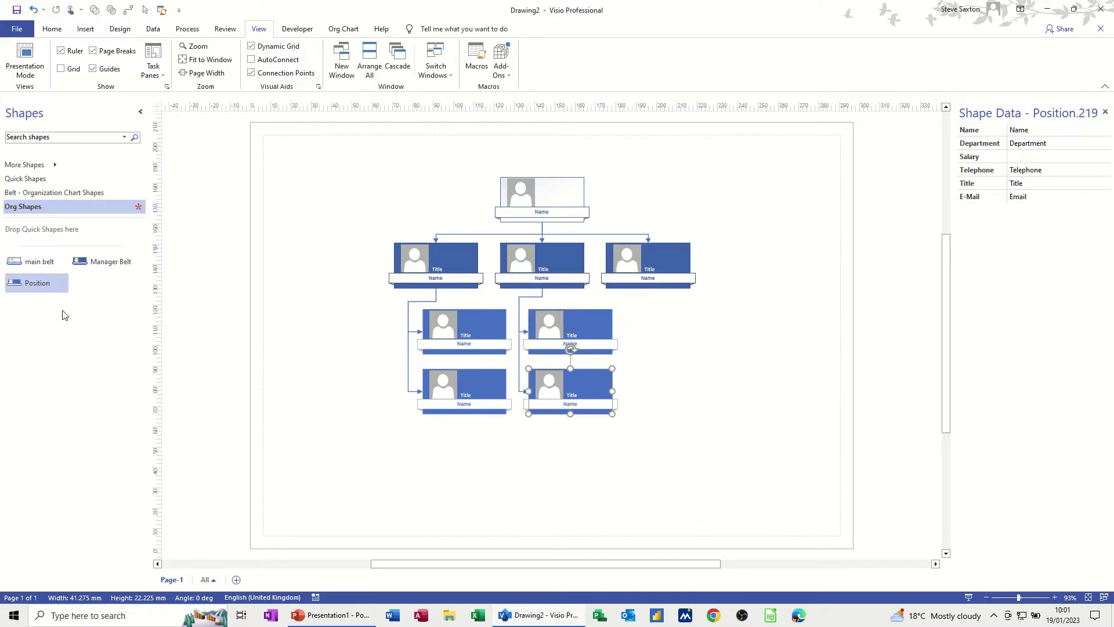
pyautogui.moveTo(45, 287); pyautogui.dragTo(560, 274)
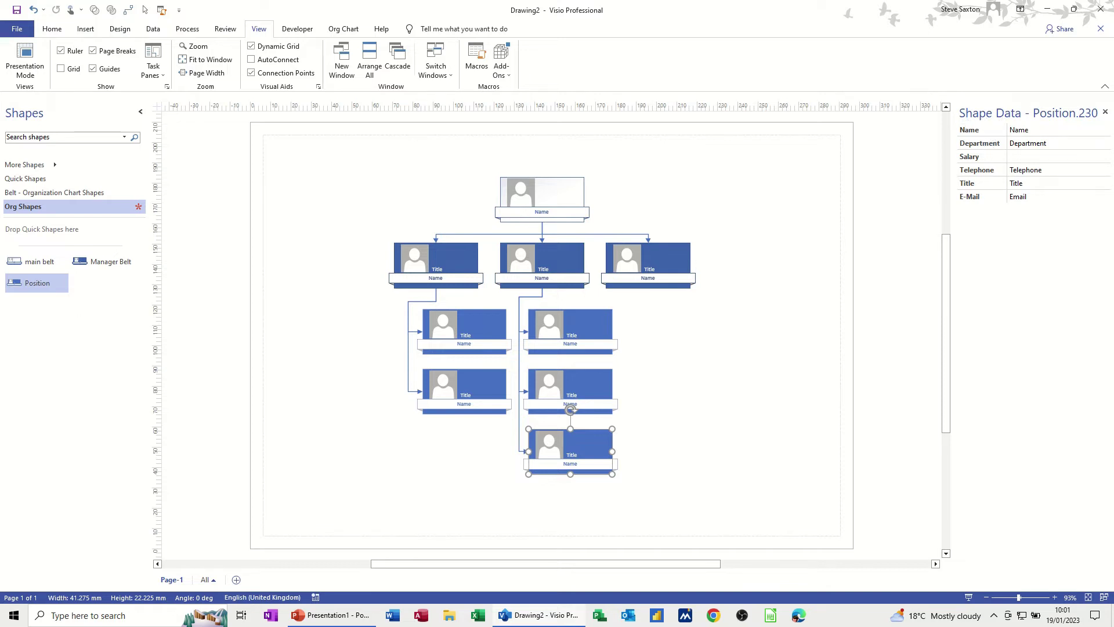
pyautogui.moveTo(45, 285); pyautogui.dragTo(656, 274)
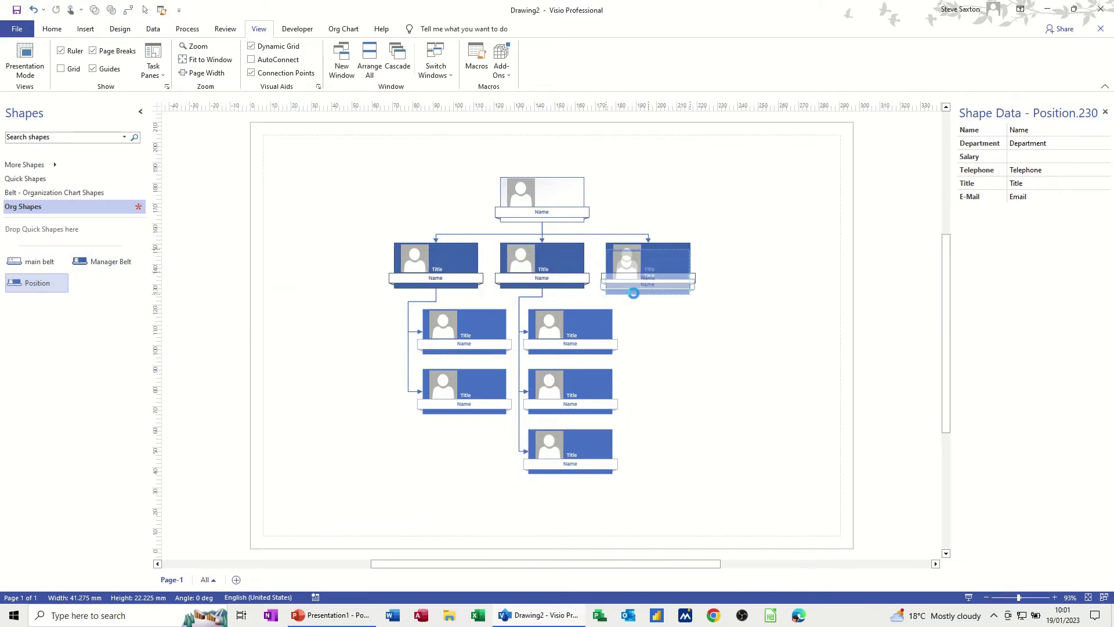
pyautogui.click(569, 198)
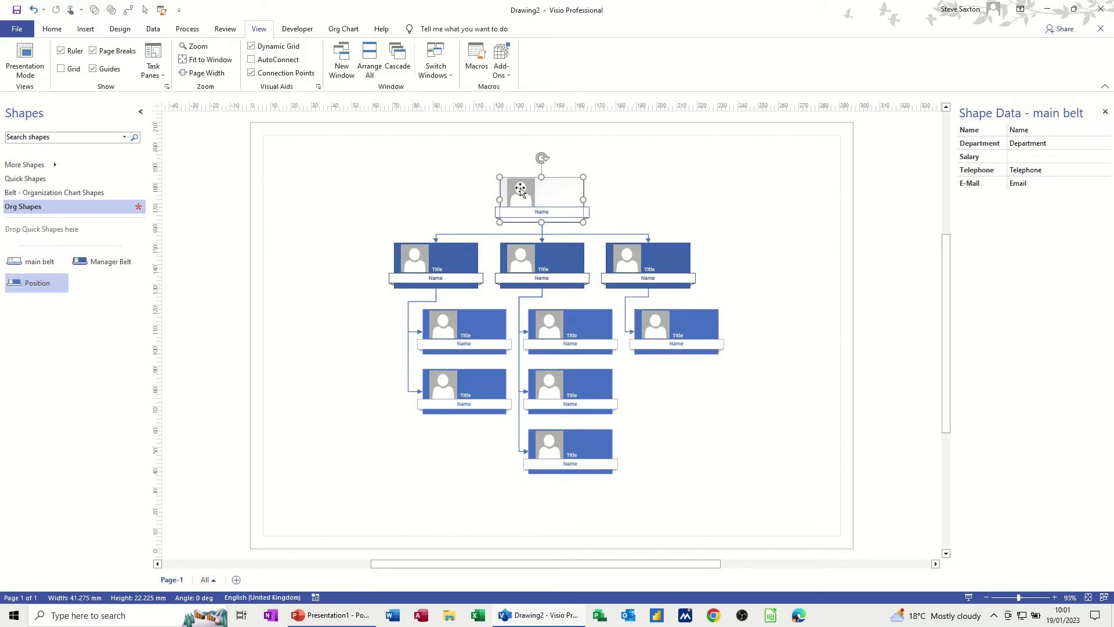
# Replace the top main belt's placeholder picture with the staff photo from the Photos folder.
pyautogui.click(521, 191)
pyautogui.click(408, 256)
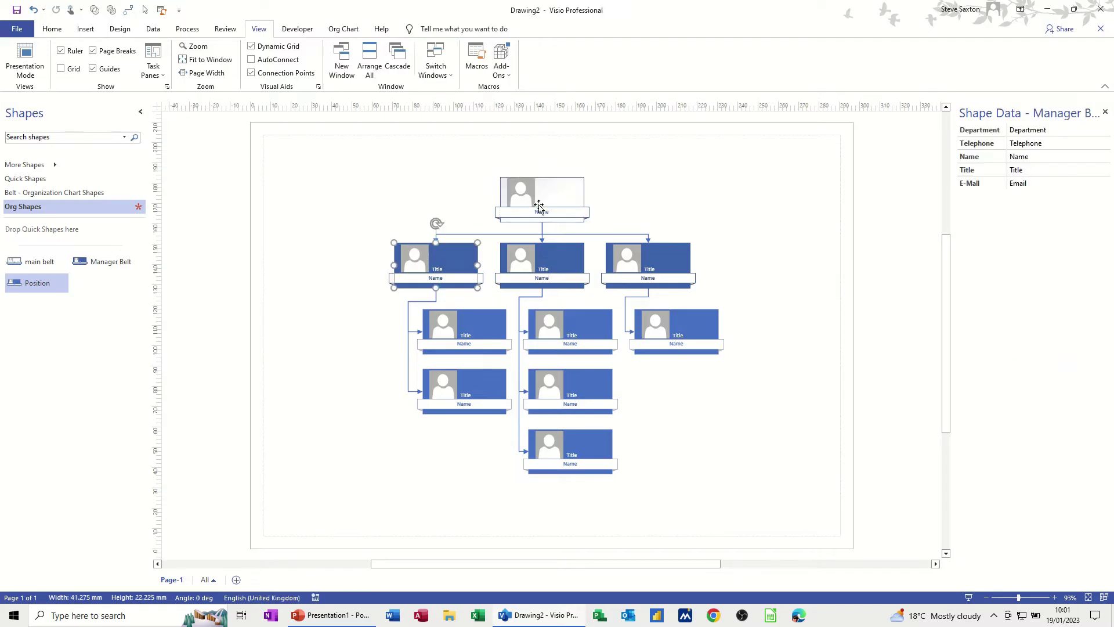
pyautogui.rightClick(561, 196)
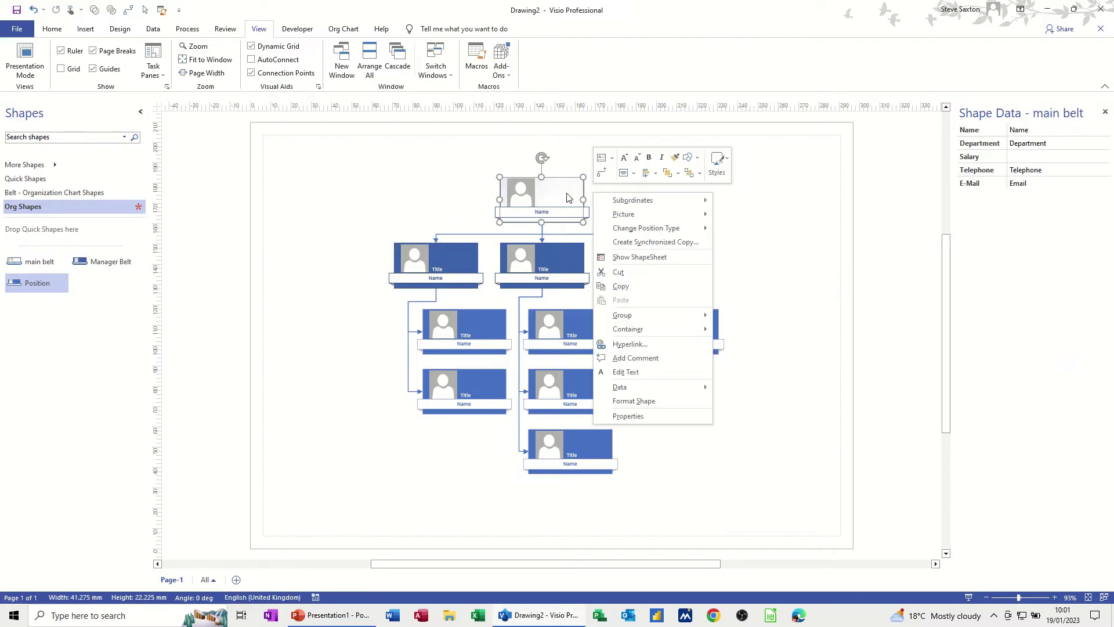
pyautogui.moveTo(616, 216)
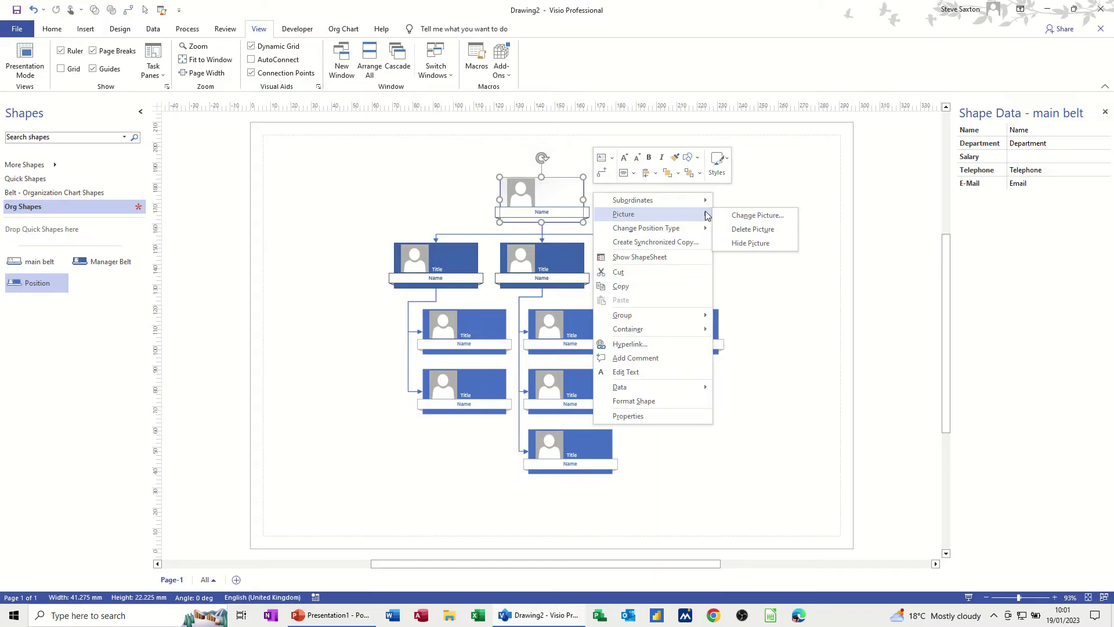
pyautogui.click(741, 218)
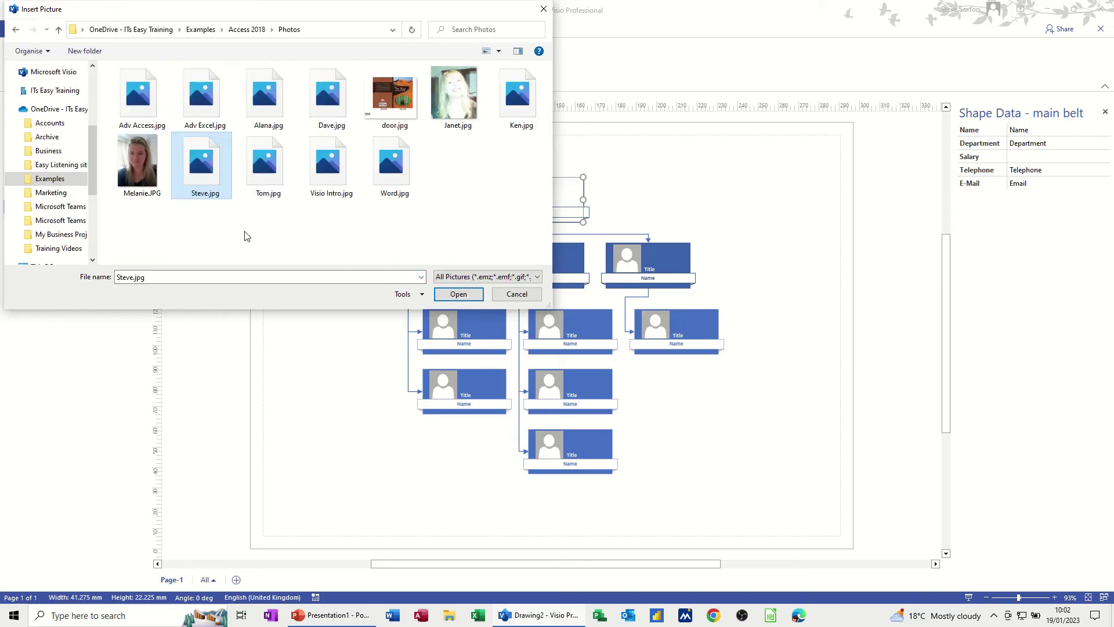
pyautogui.click(142, 167)
pyautogui.doubleClick(142, 167)
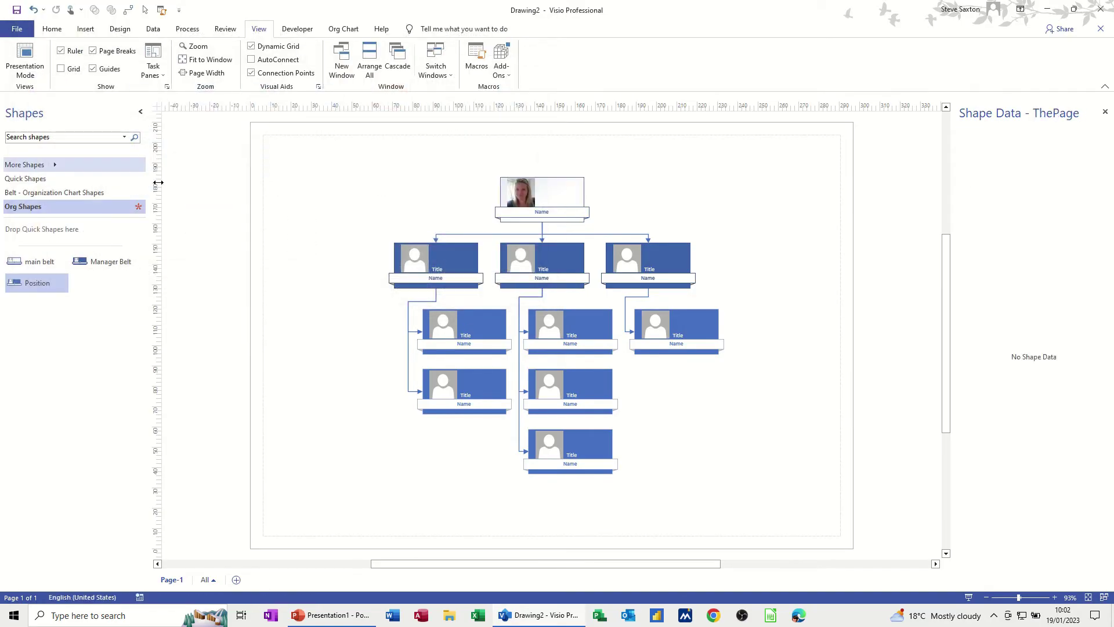
# Enter the top shape's person name, Sales department, 123000 salary, phone number and e-mail in Shape Data.
pyautogui.click(550, 213)
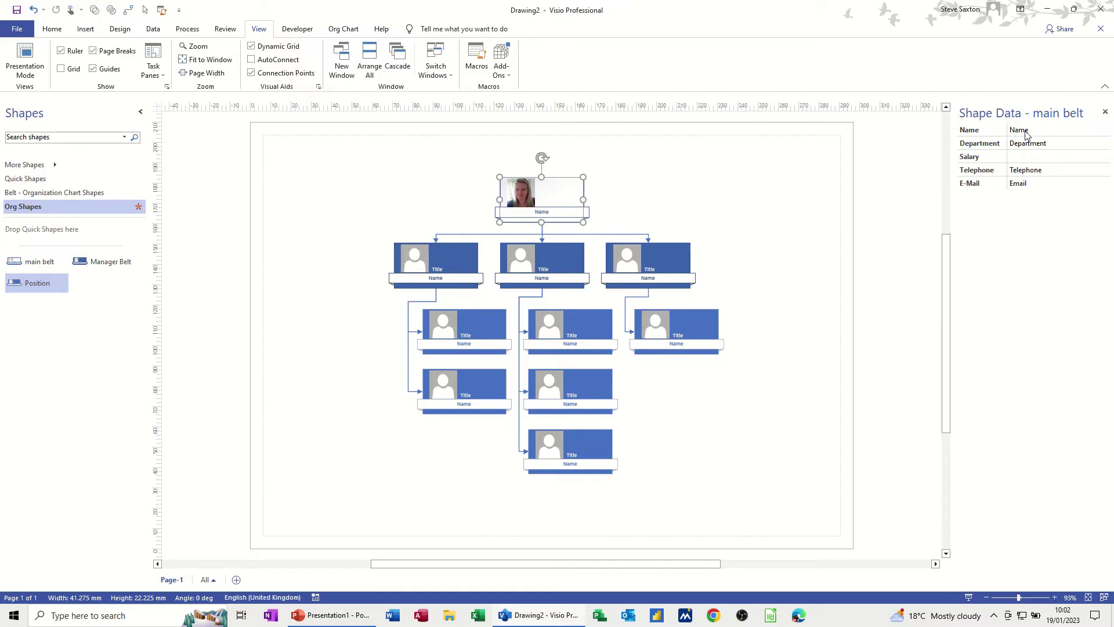
pyautogui.click(1087, 128)
pyautogui.write('Melani')
pyautogui.click(1055, 143)
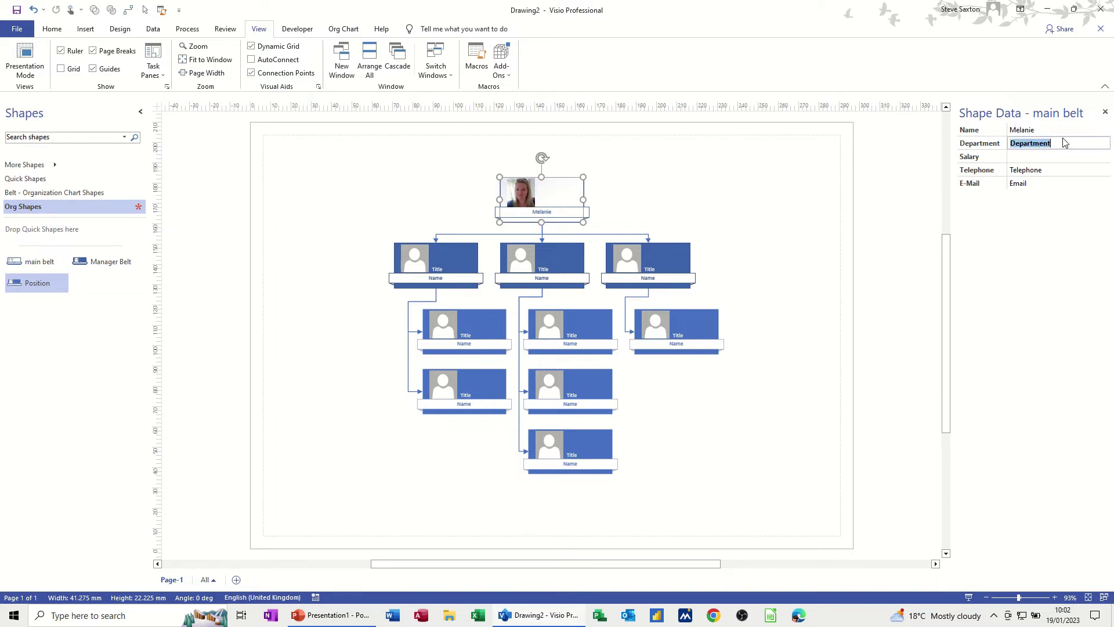
pyautogui.write('Sales')
pyautogui.click(1045, 157)
pyautogui.write('123000')
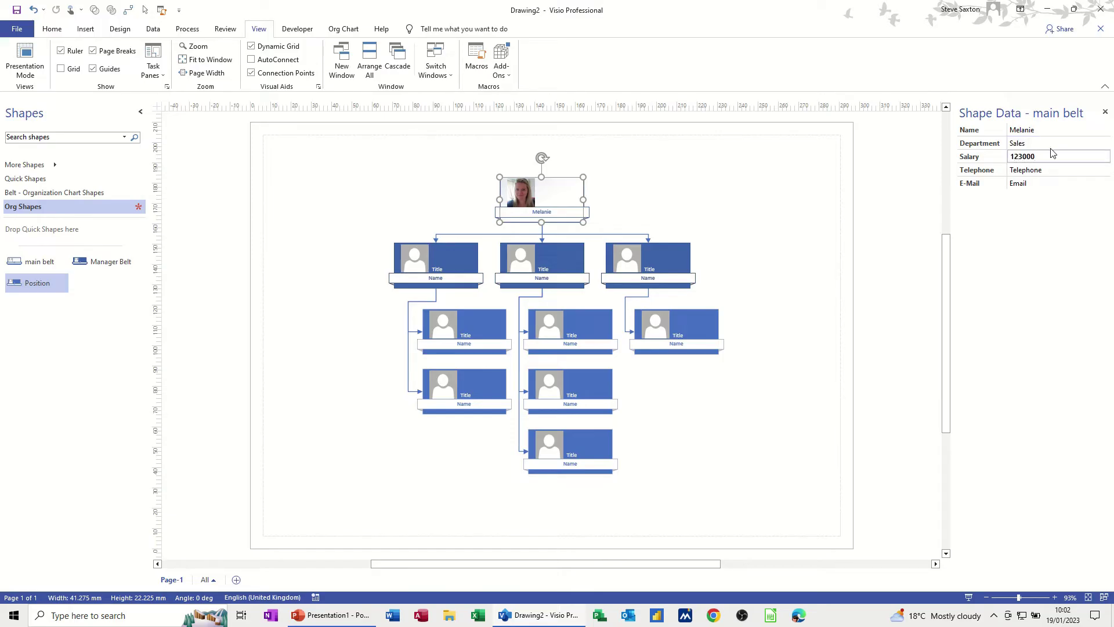
pyautogui.click(1033, 171)
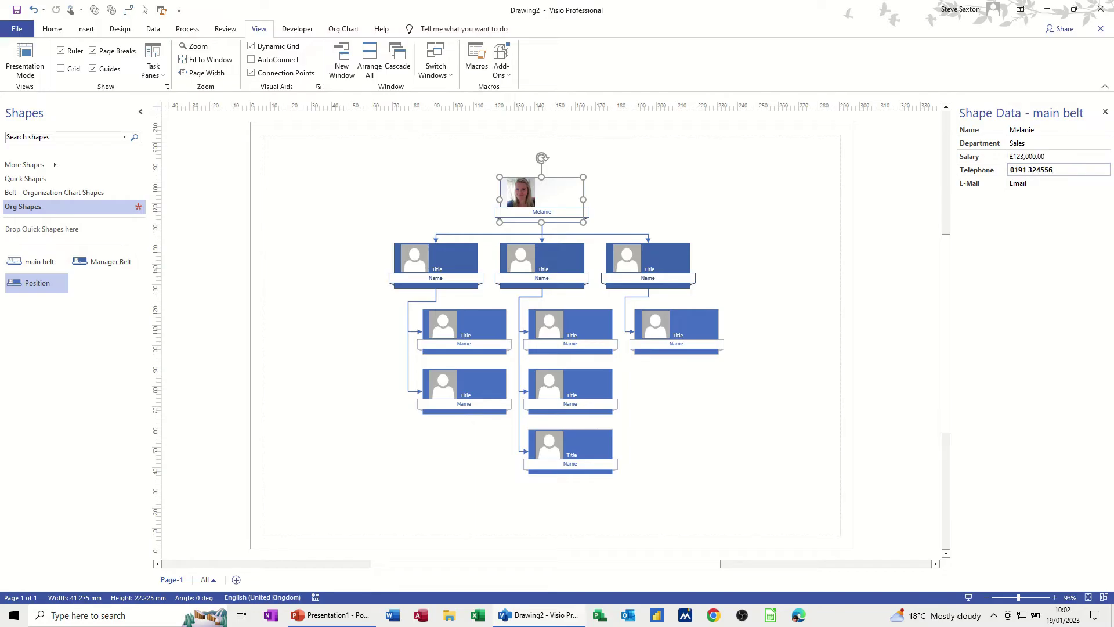
pyautogui.click(1044, 183)
pyautogui.write('mel@')
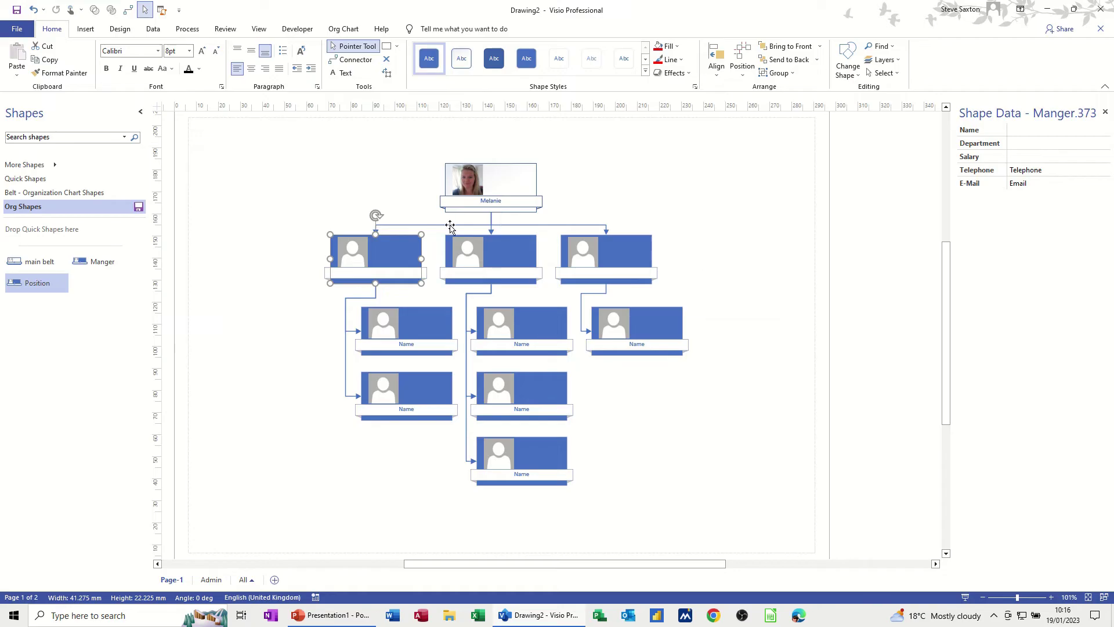
# Edit the left manager's name label and open its Department field in Shape Data.
pyautogui.click(364, 273)
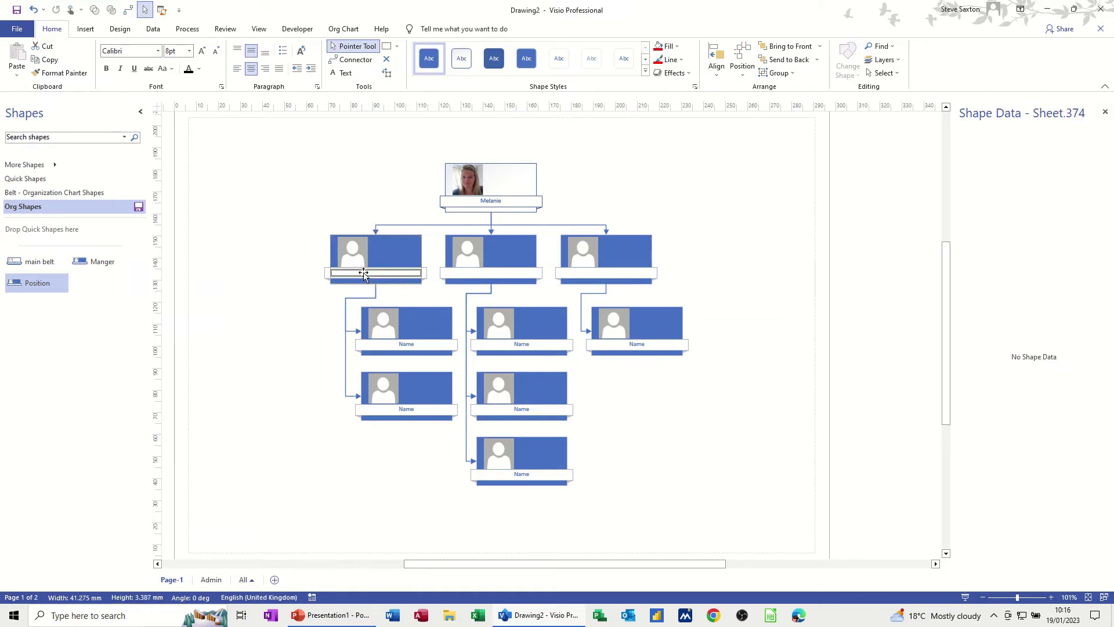
pyautogui.doubleClick(364, 273)
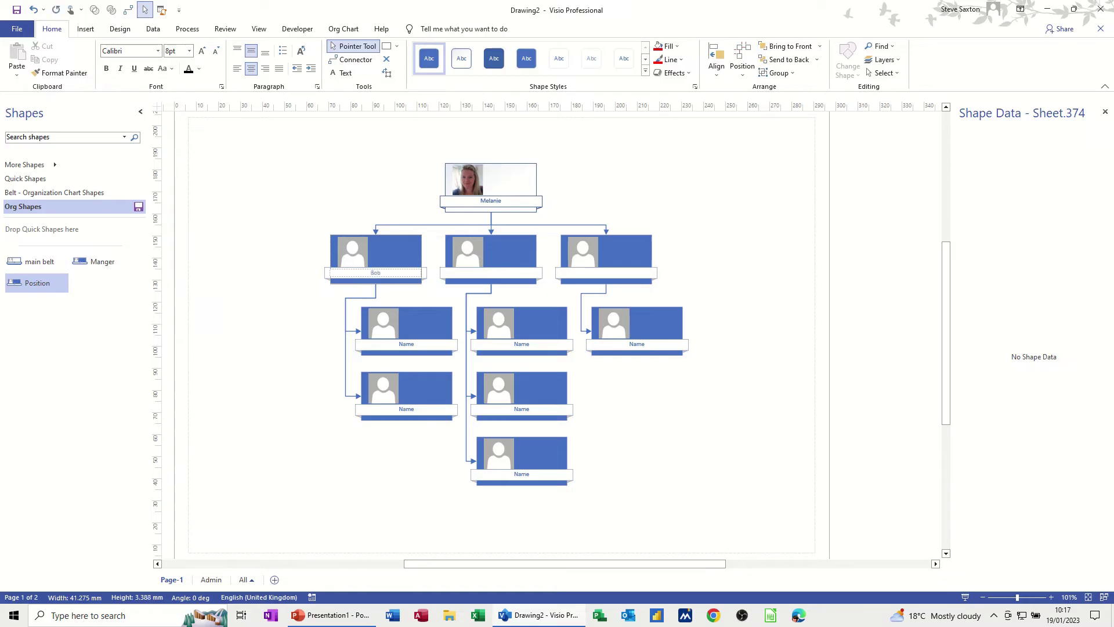
pyautogui.click(432, 255)
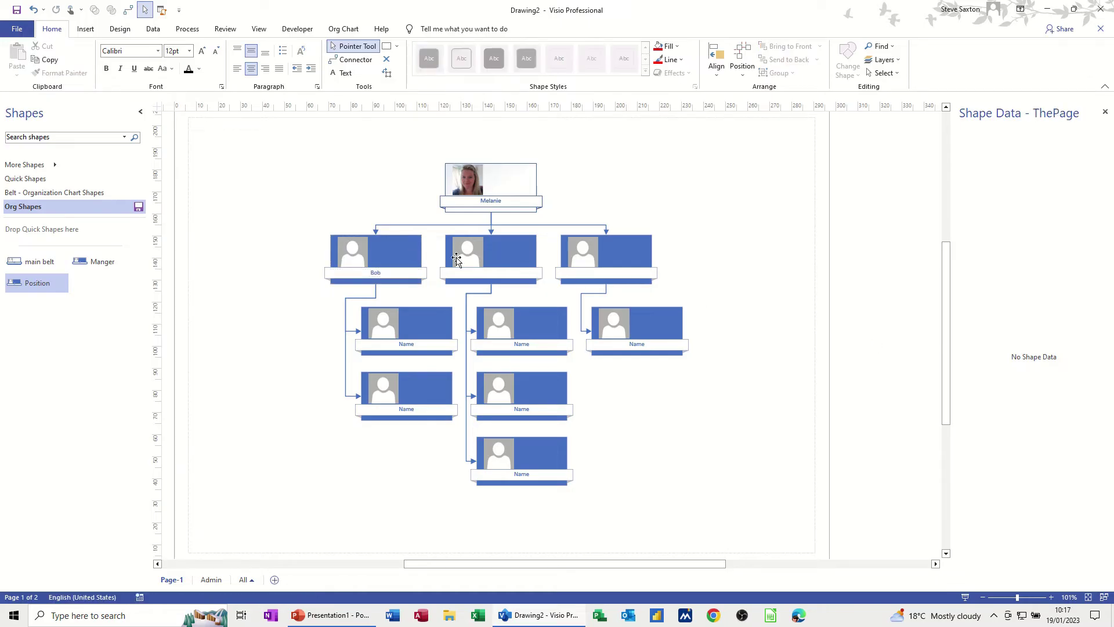
pyautogui.click(473, 256)
pyautogui.click(408, 256)
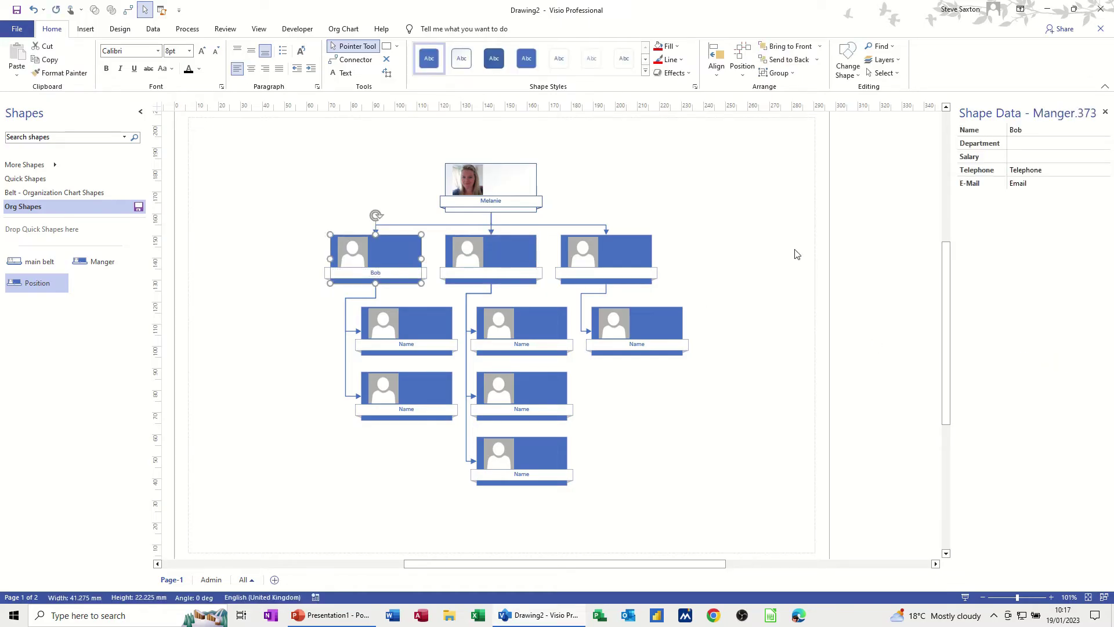
pyautogui.click(1021, 143)
# Enter the names of the middle and third managers in the Shape Data Name field.
pyautogui.click(513, 268)
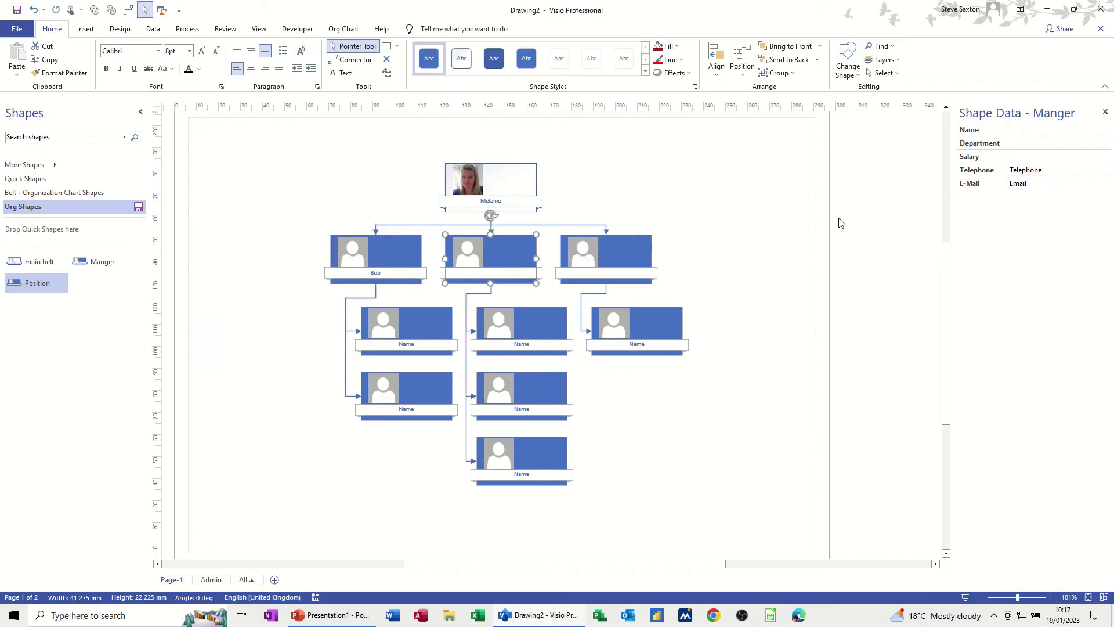
pyautogui.click(1045, 131)
pyautogui.click(1041, 145)
pyautogui.click(638, 264)
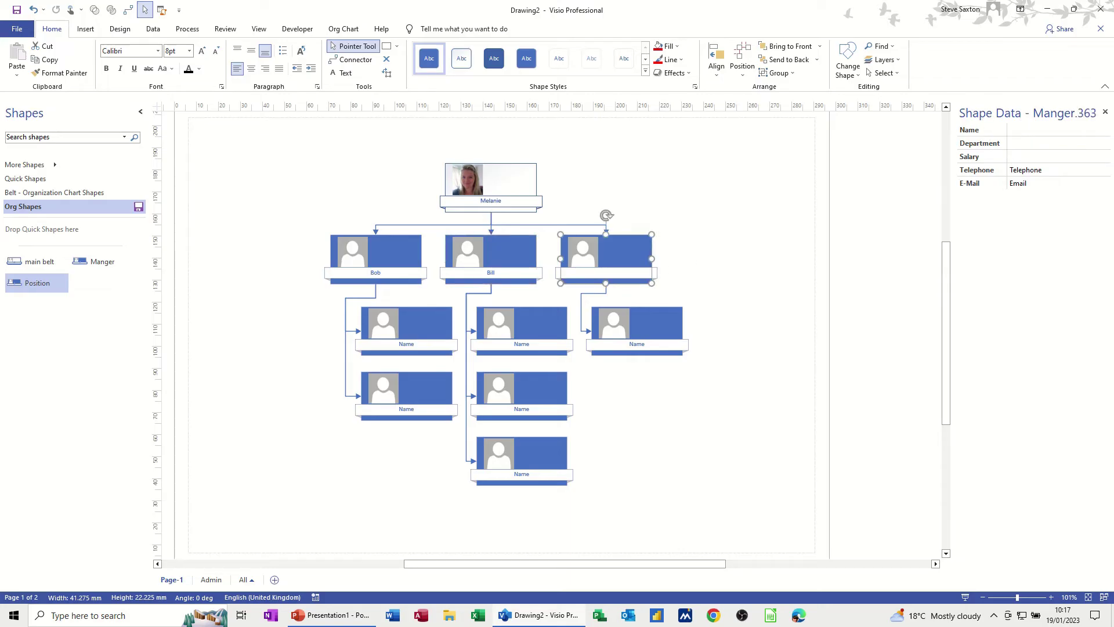
pyautogui.click(1026, 130)
pyautogui.click(1019, 144)
# Set the middle manager's Department to Admin.
pyautogui.click(493, 269)
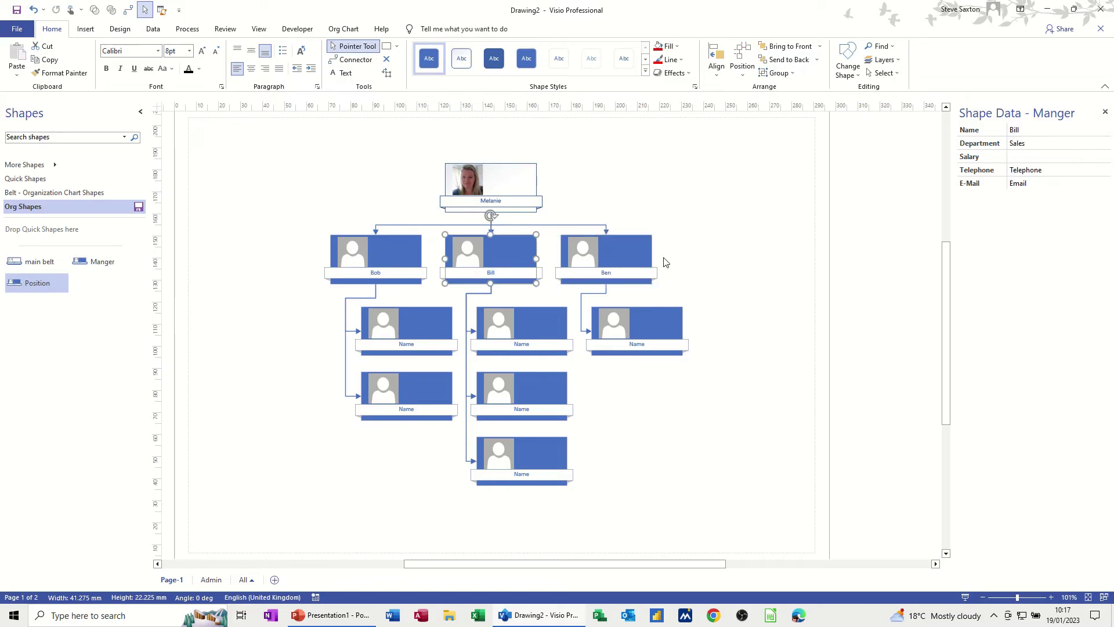
pyautogui.click(1031, 144)
pyautogui.write('Admin')
pyautogui.click(516, 252)
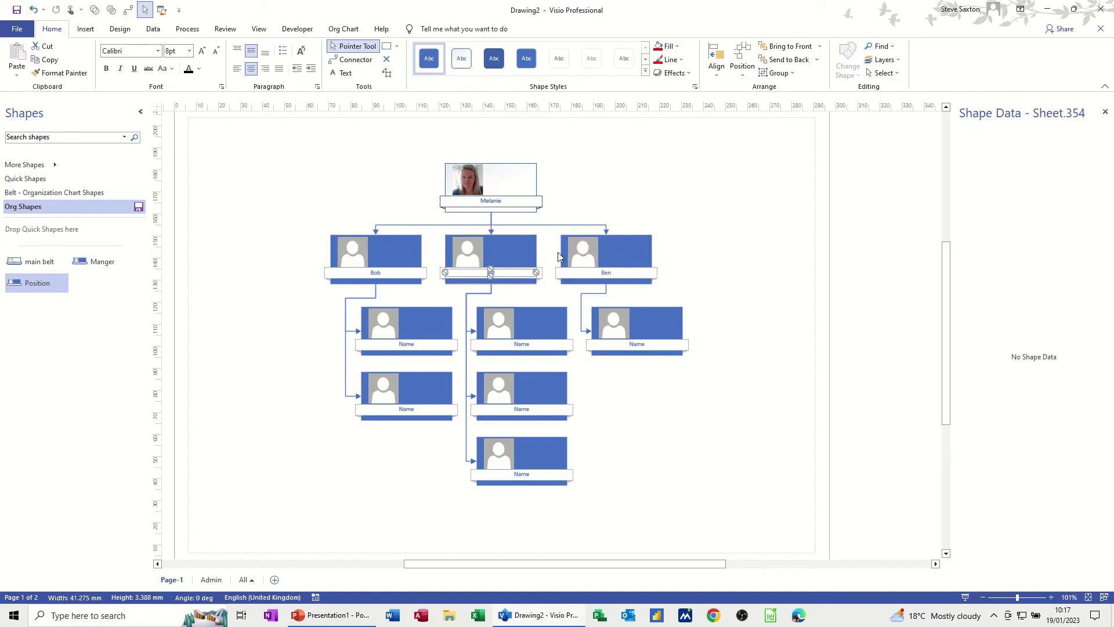
pyautogui.press('Escape')
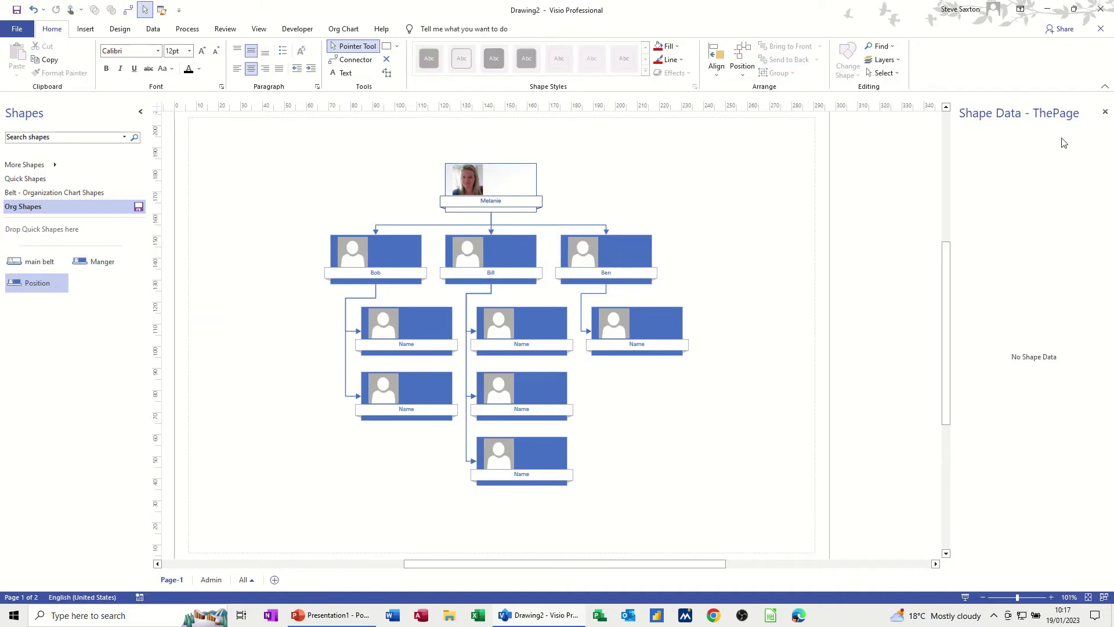
pyautogui.click(518, 250)
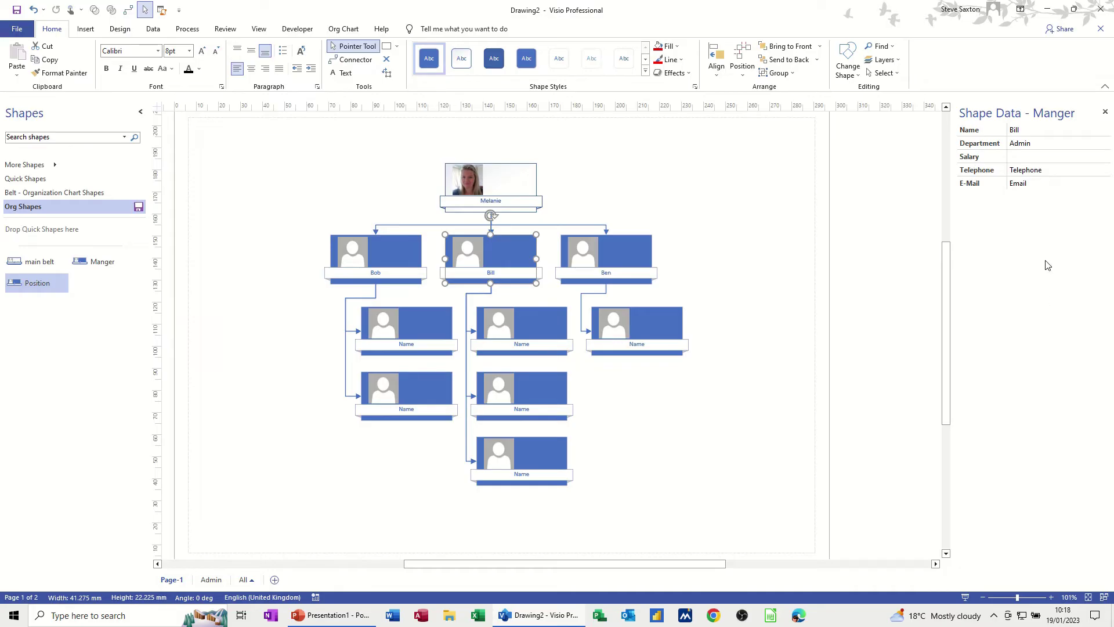
pyautogui.click(224, 32)
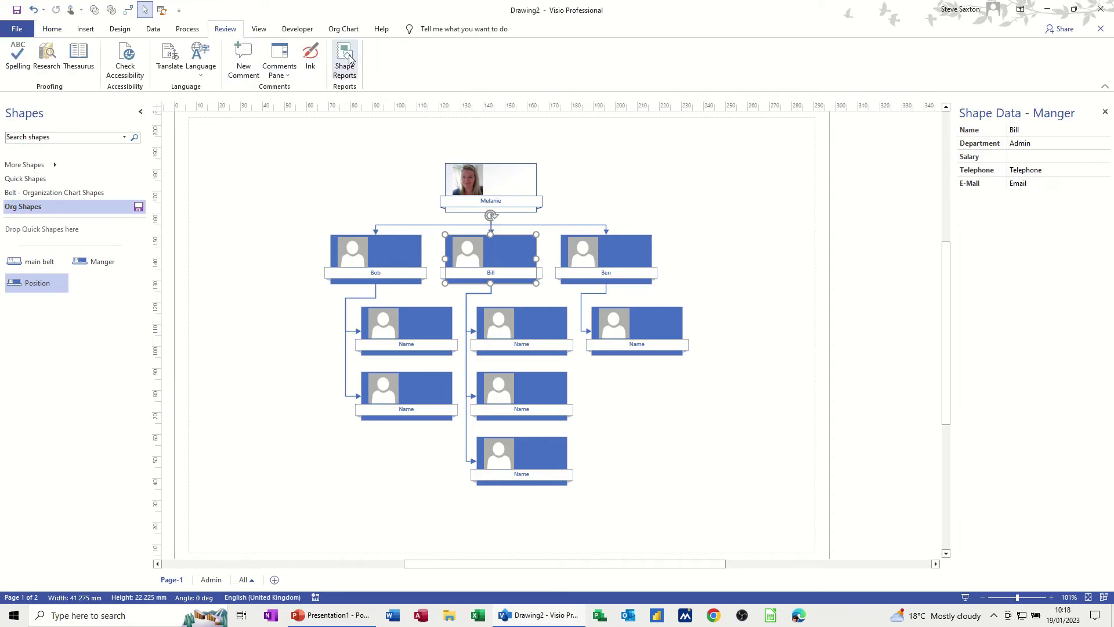
pyautogui.click(350, 60)
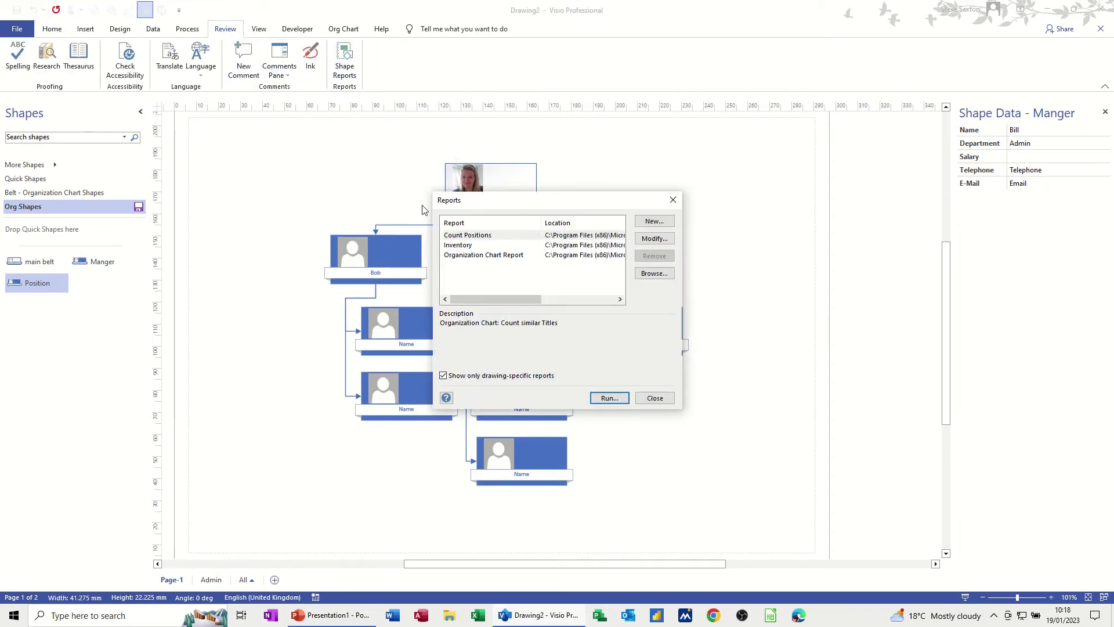
pyautogui.click(459, 247)
pyautogui.click(474, 257)
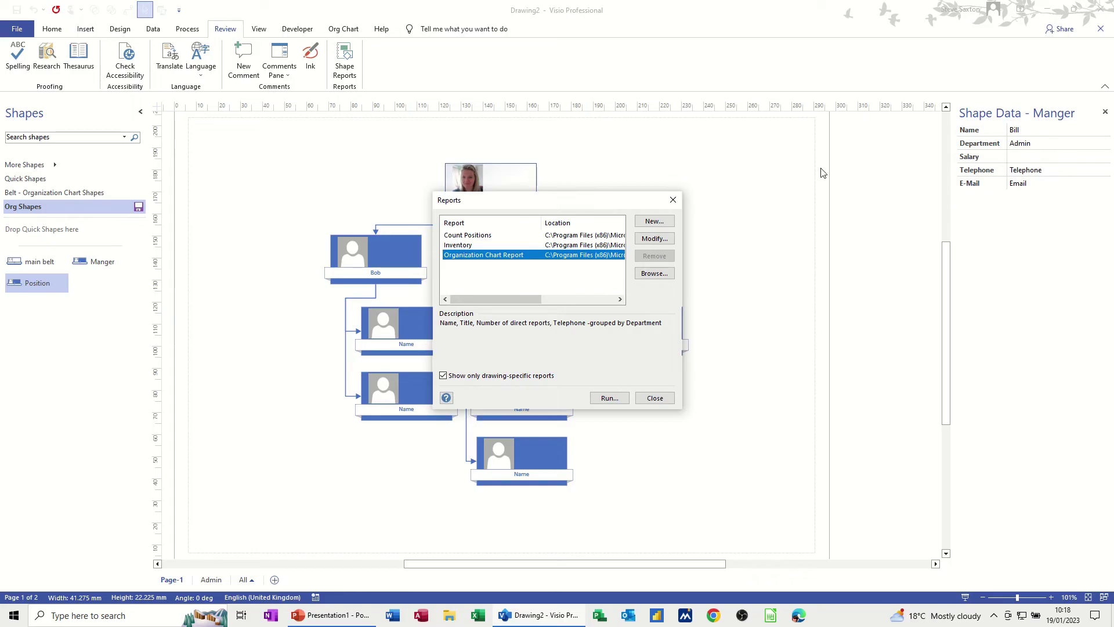
pyautogui.click(654, 398)
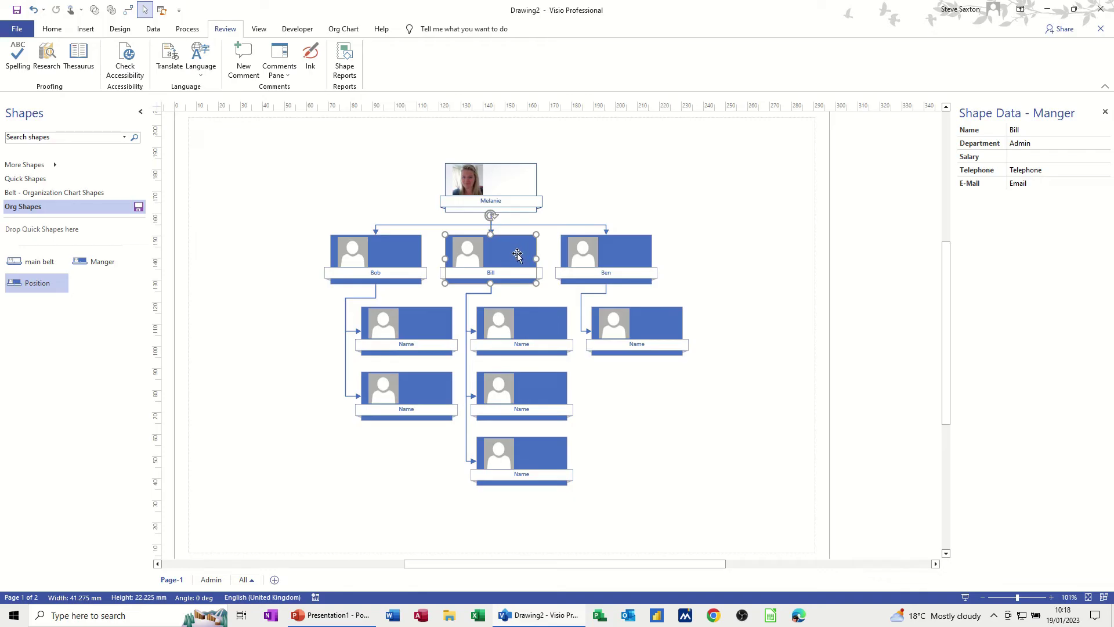
# Create a synchronized copy of the middle manager's branch on the existing Admin page.
pyautogui.rightClick(510, 253)
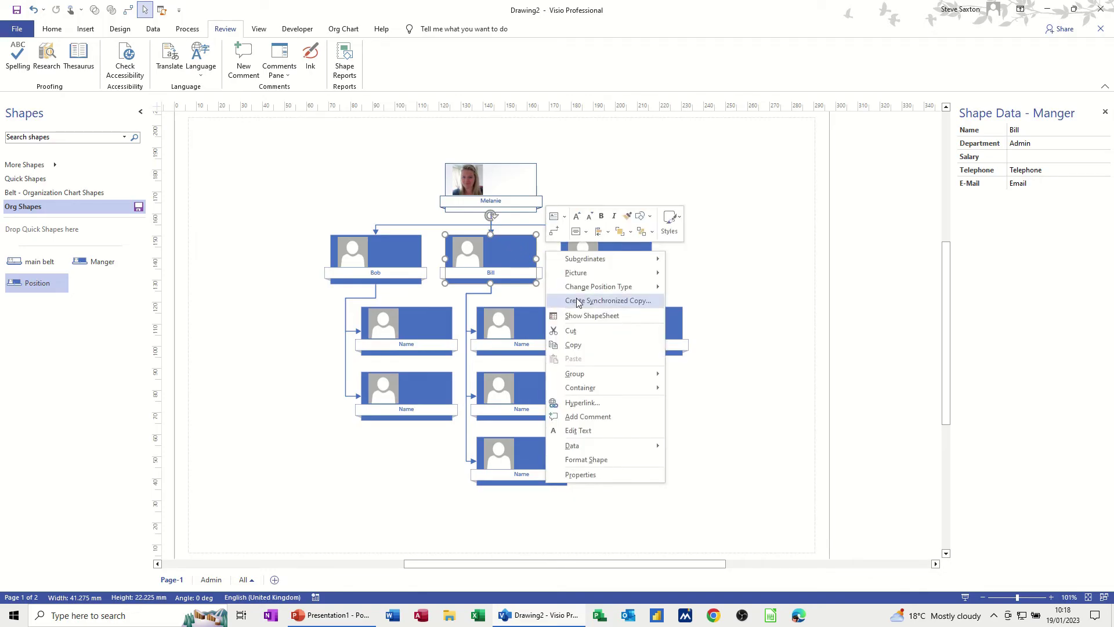
pyautogui.click(602, 301)
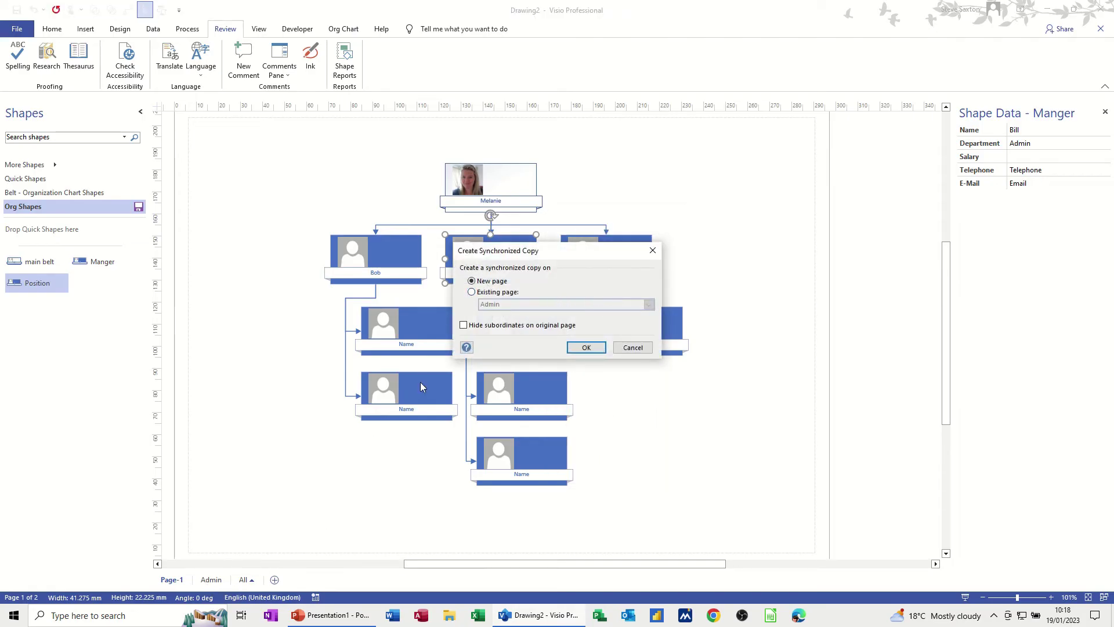
pyautogui.moveTo(520, 249); pyautogui.dragTo(615, 254)
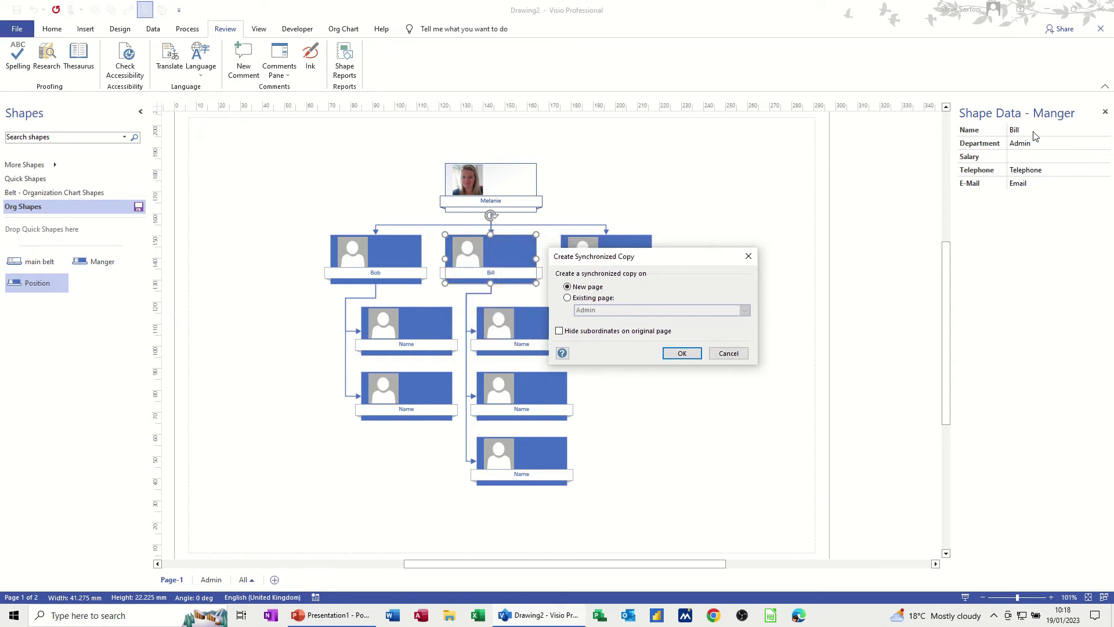
pyautogui.click(567, 298)
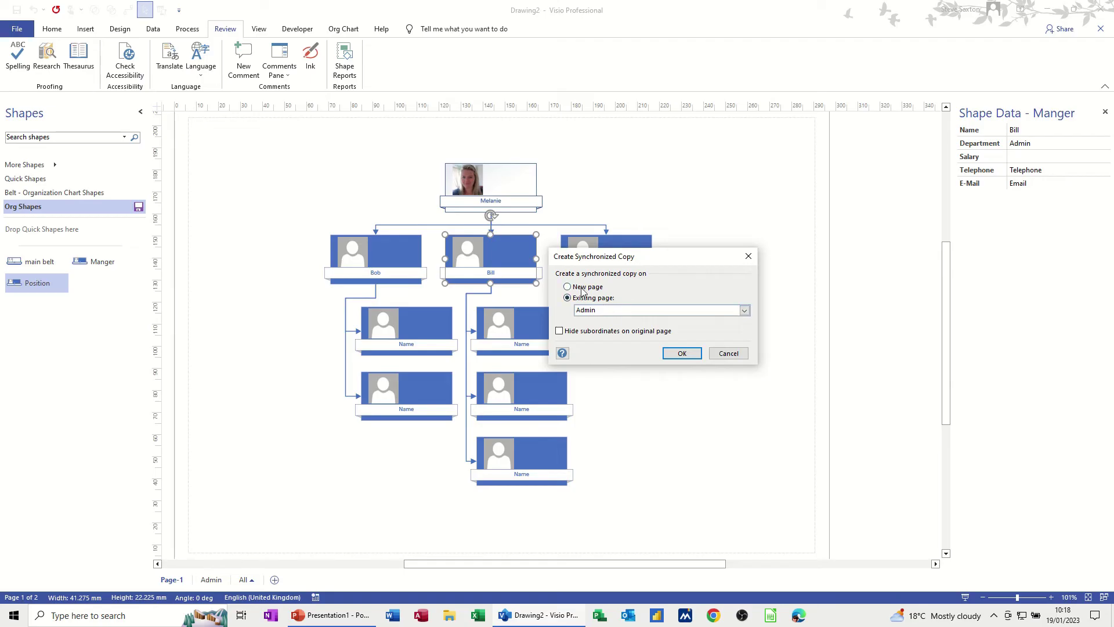
pyautogui.click(676, 355)
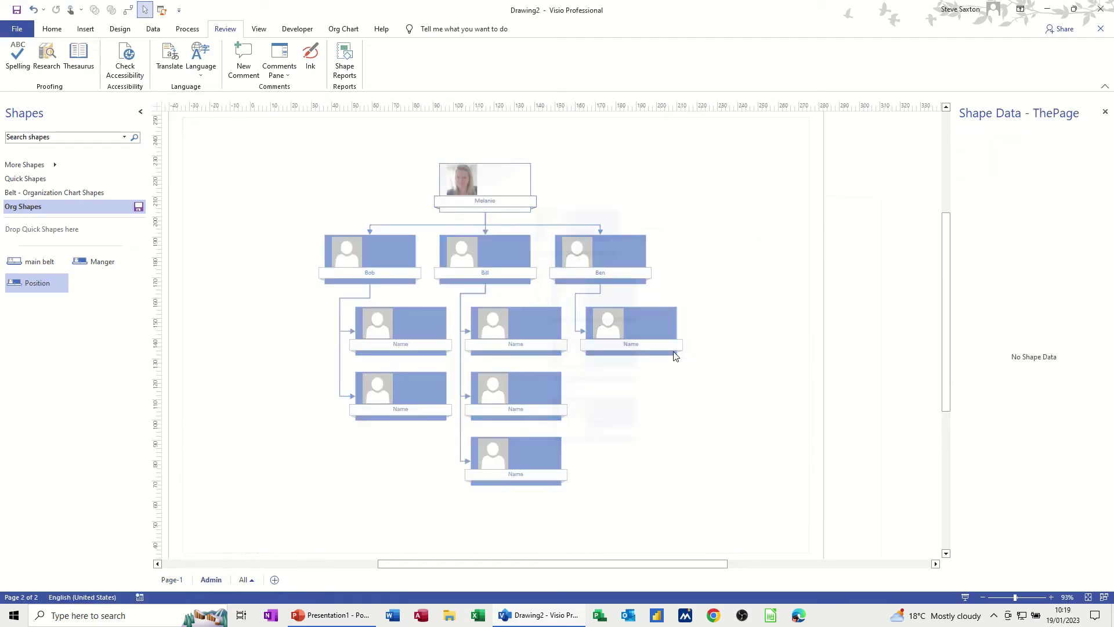
# Select the copied branch and move it lower on the Admin page.
pyautogui.moveTo(486, 208); pyautogui.dragTo(656, 485)
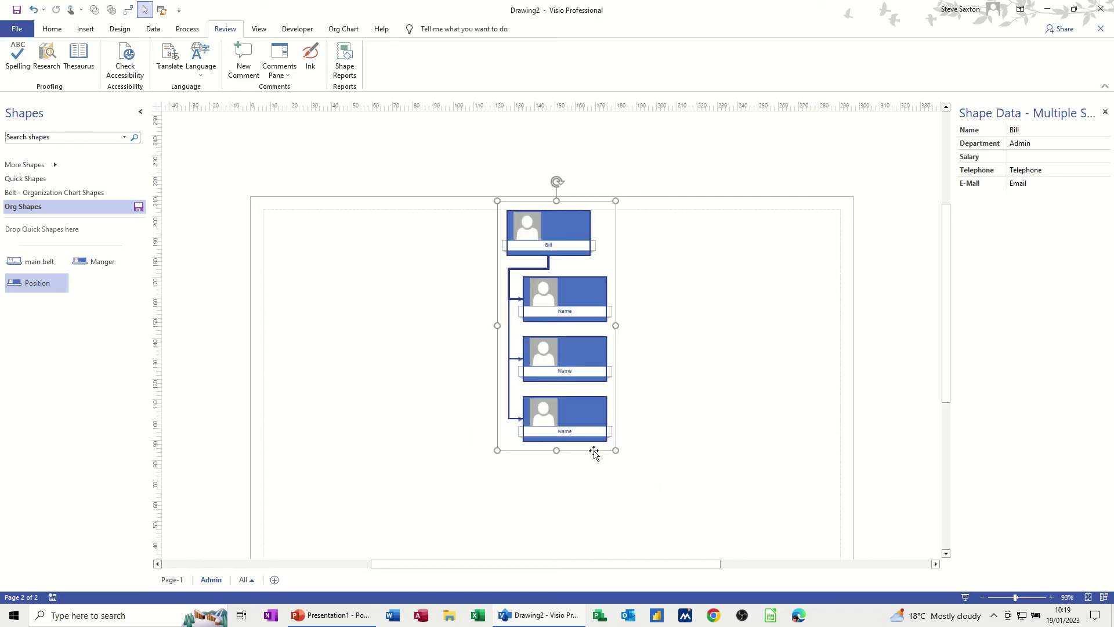
pyautogui.moveTo(594, 454); pyautogui.dragTo(588, 507)
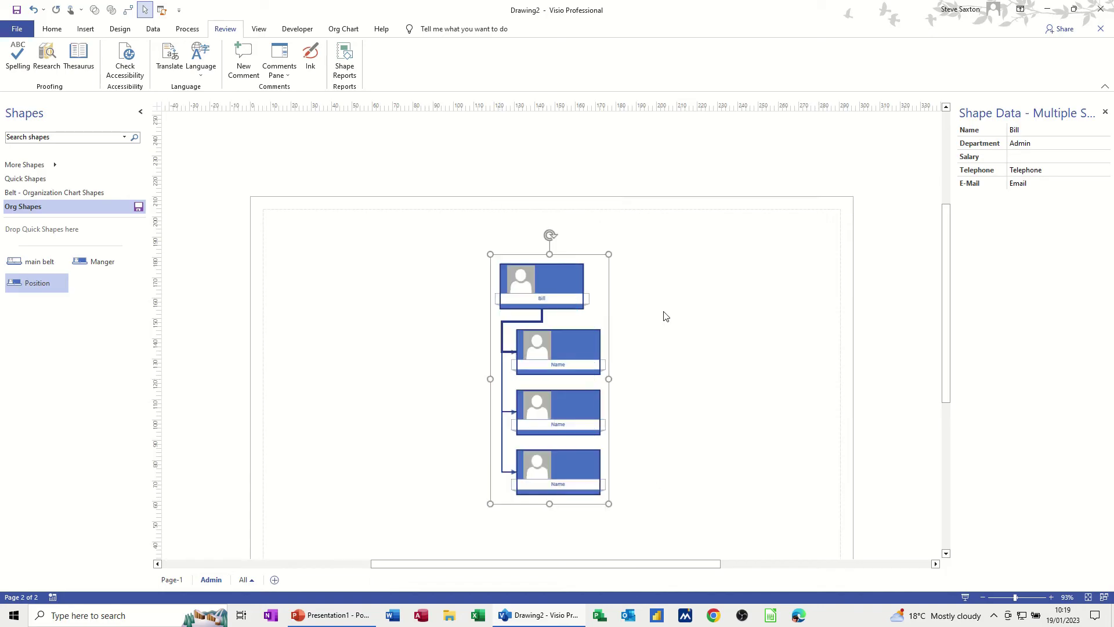
pyautogui.click(665, 315)
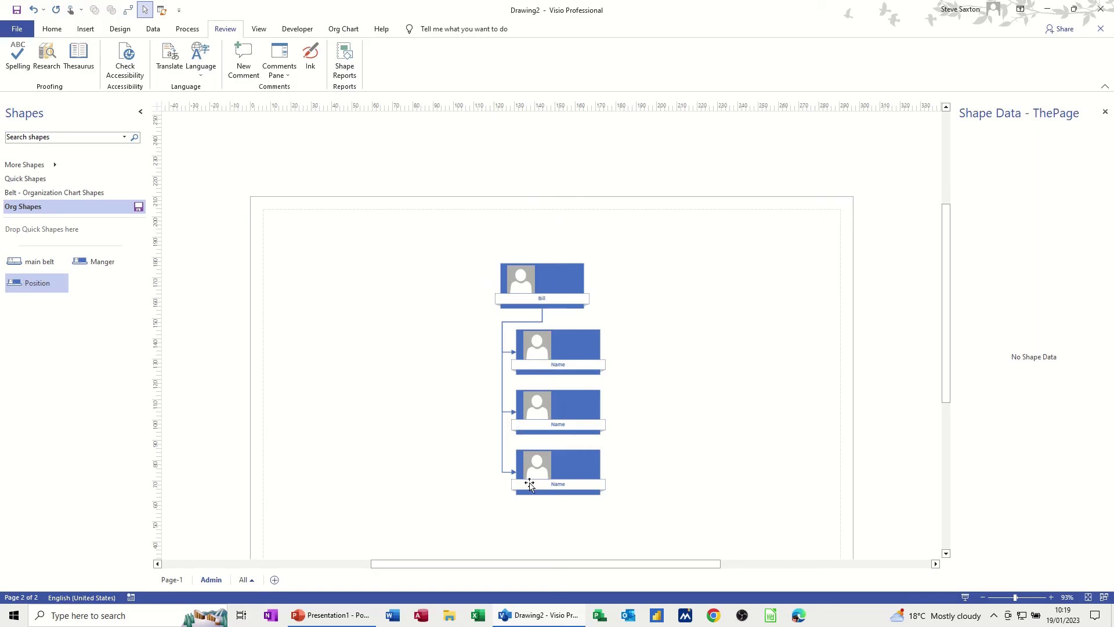
# On Page-1, name the middle manager's first Position and set its Department to Admin.
pyautogui.click(172, 580)
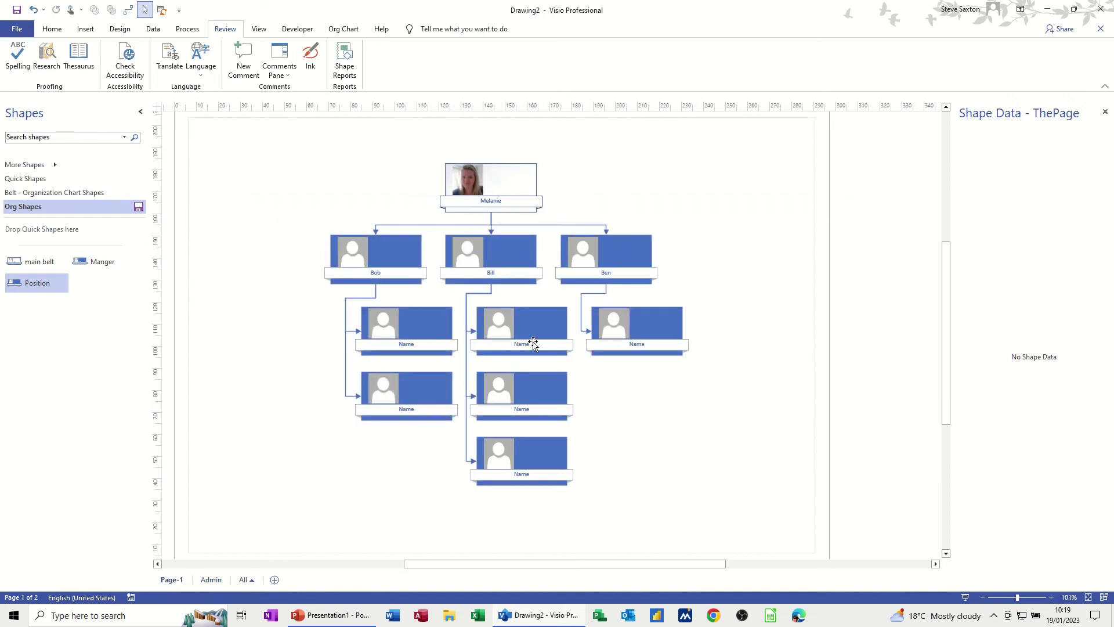
pyautogui.click(533, 343)
pyautogui.click(1037, 131)
pyautogui.write('Anne')
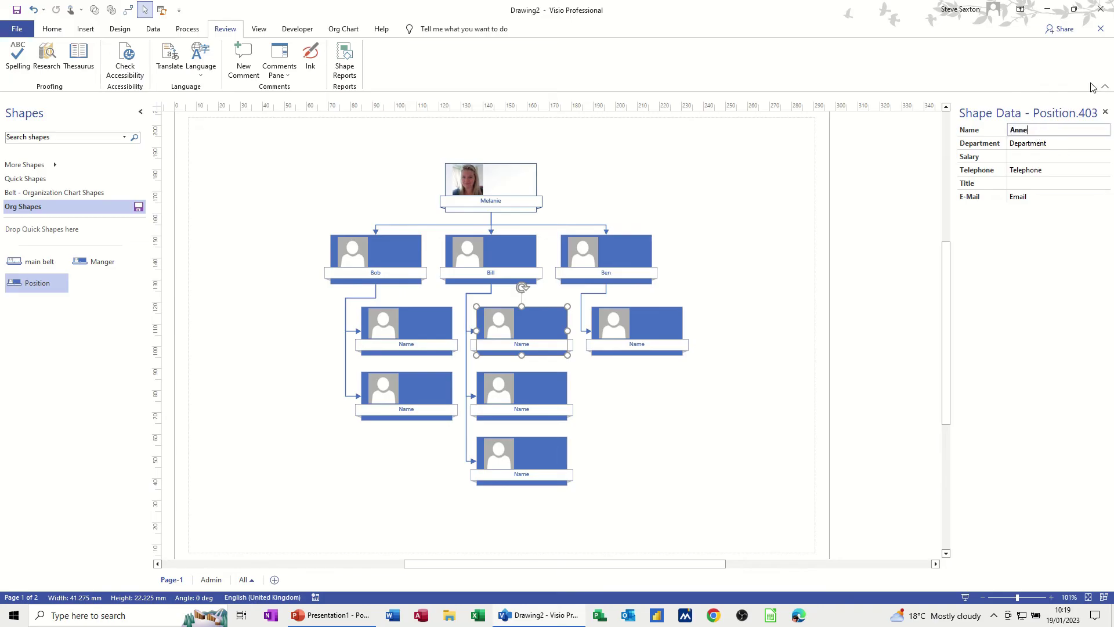
pyautogui.click(1050, 144)
pyautogui.write('Adm')
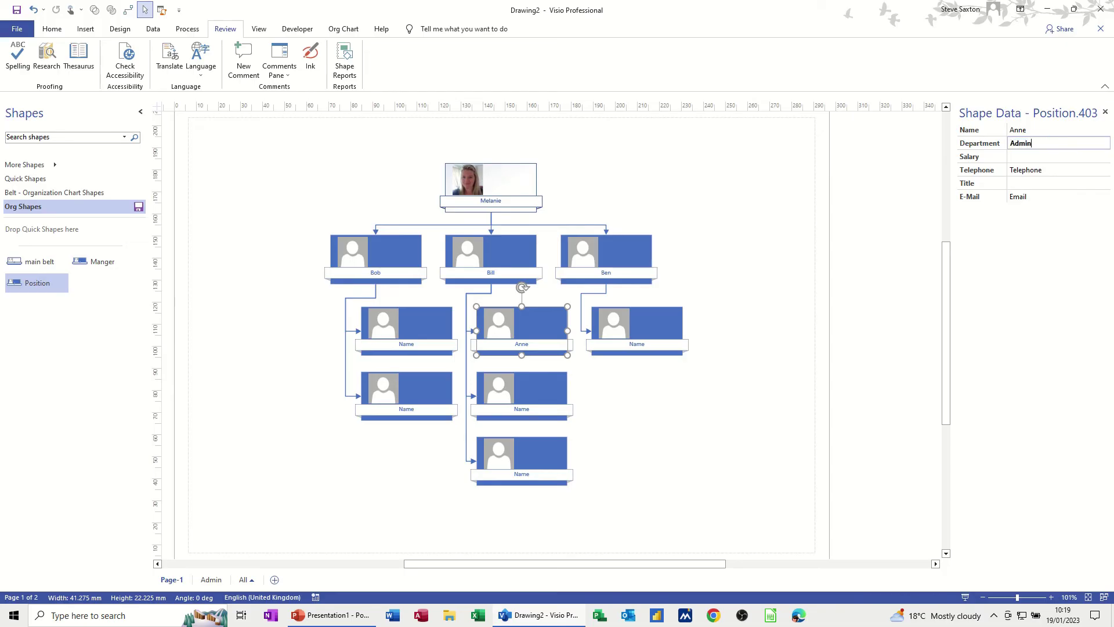
pyautogui.write('in')
pyautogui.press('Tab')
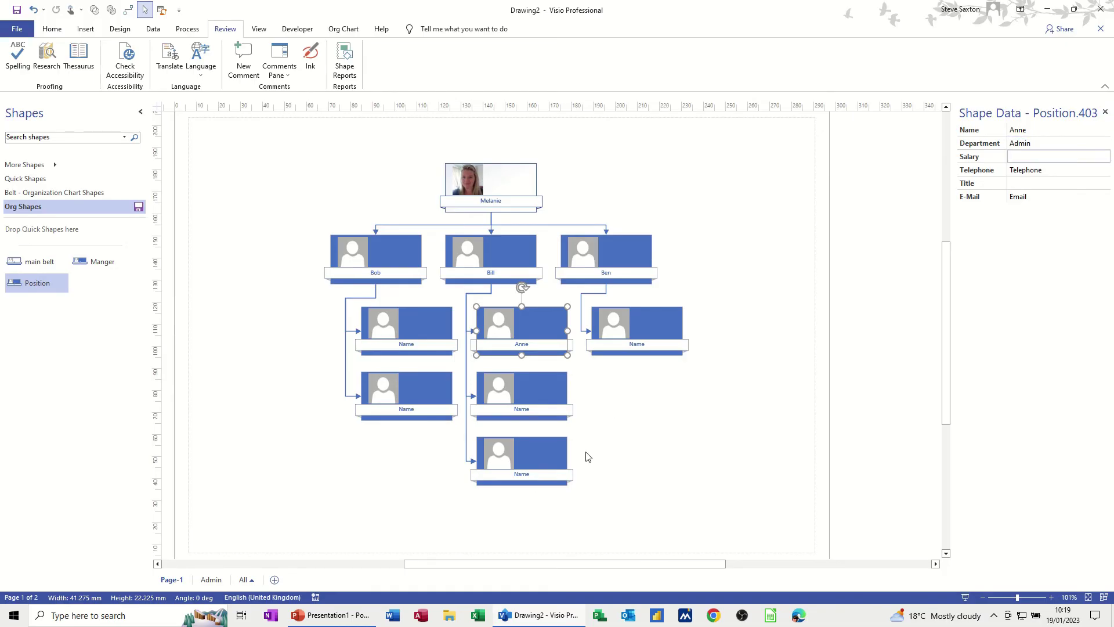
pyautogui.click(211, 579)
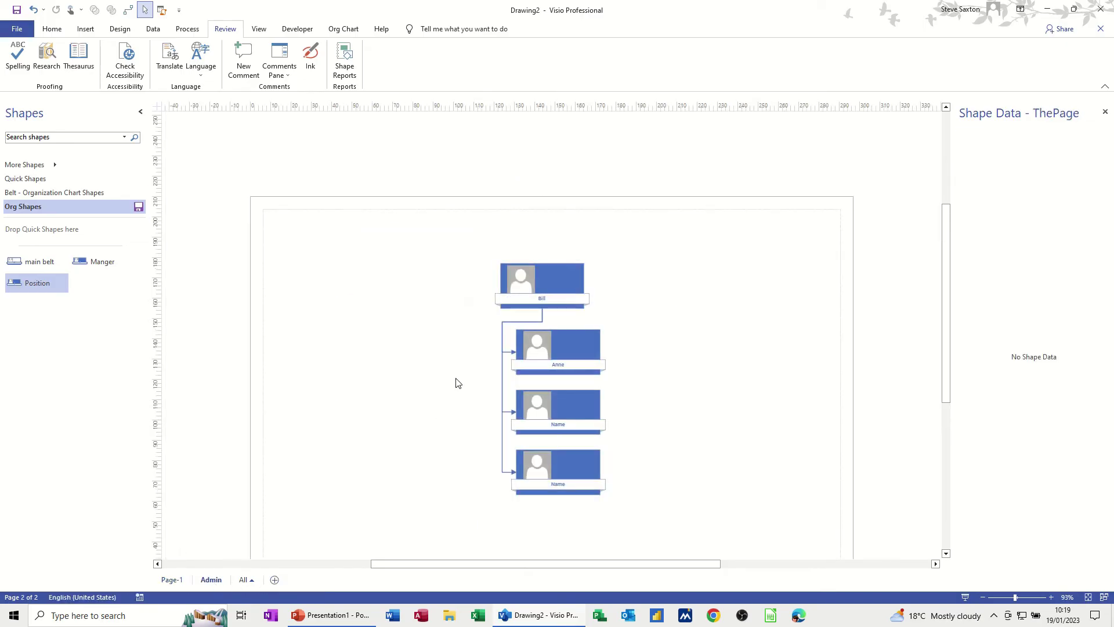
# Add a fourth Position under the middle manager on Page-1 and check the Admin copy.
pyautogui.click(570, 354)
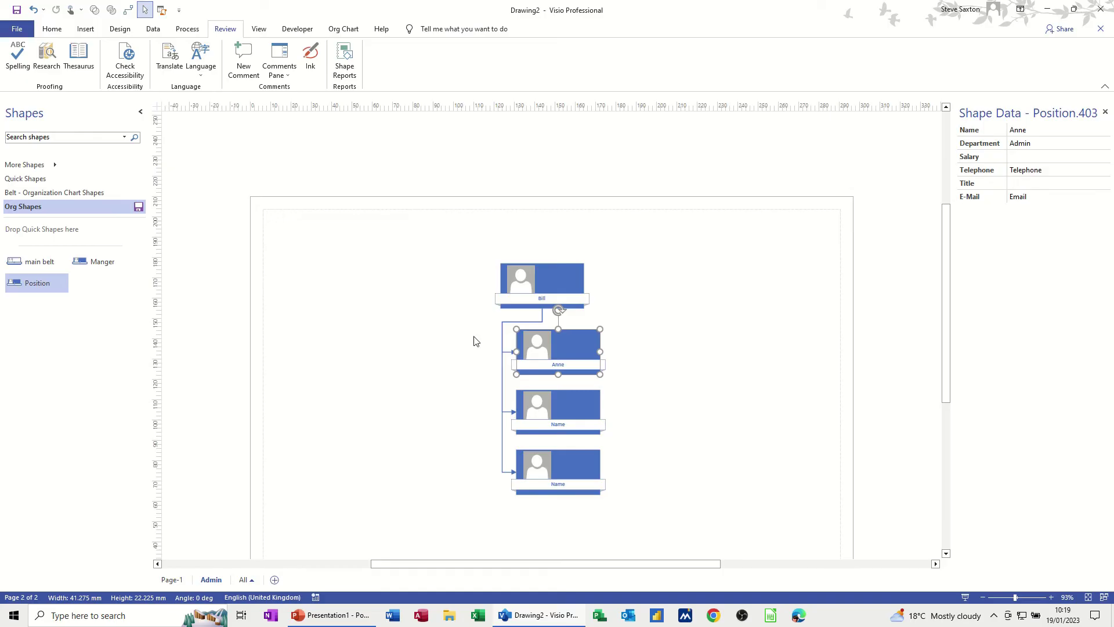
pyautogui.click(172, 579)
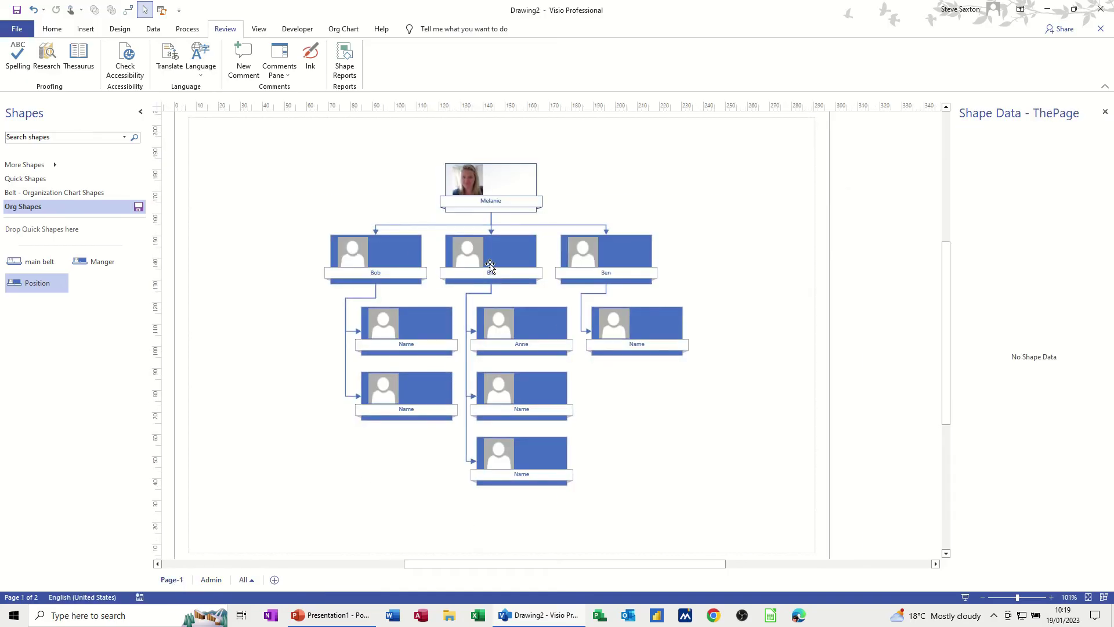
pyautogui.moveTo(41, 289); pyautogui.dragTo(494, 264)
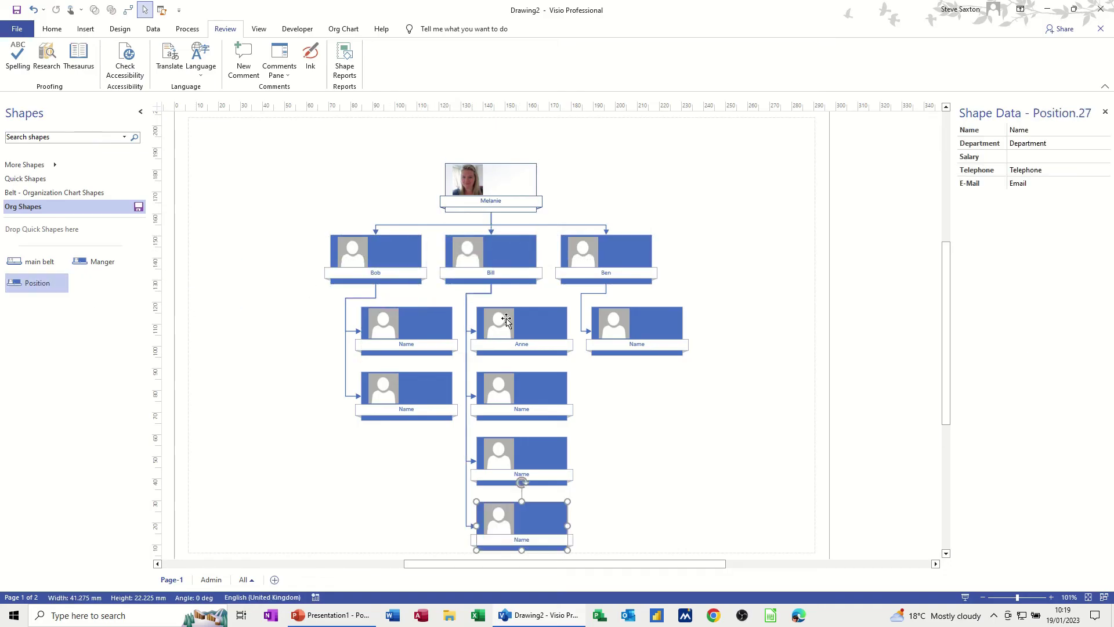
pyautogui.click(211, 581)
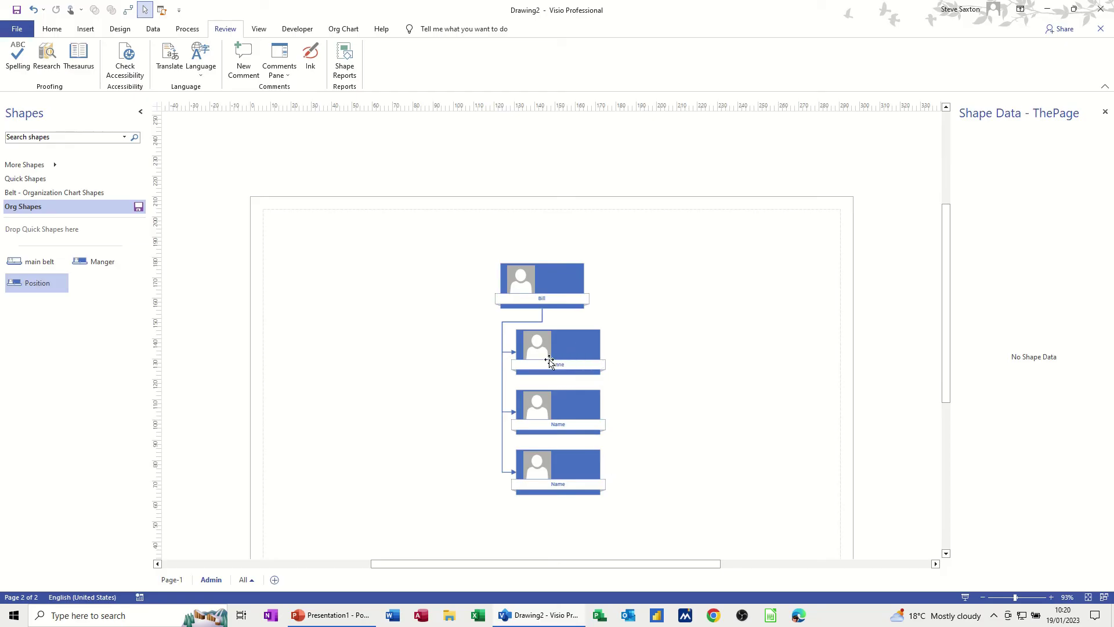
pyautogui.click(170, 580)
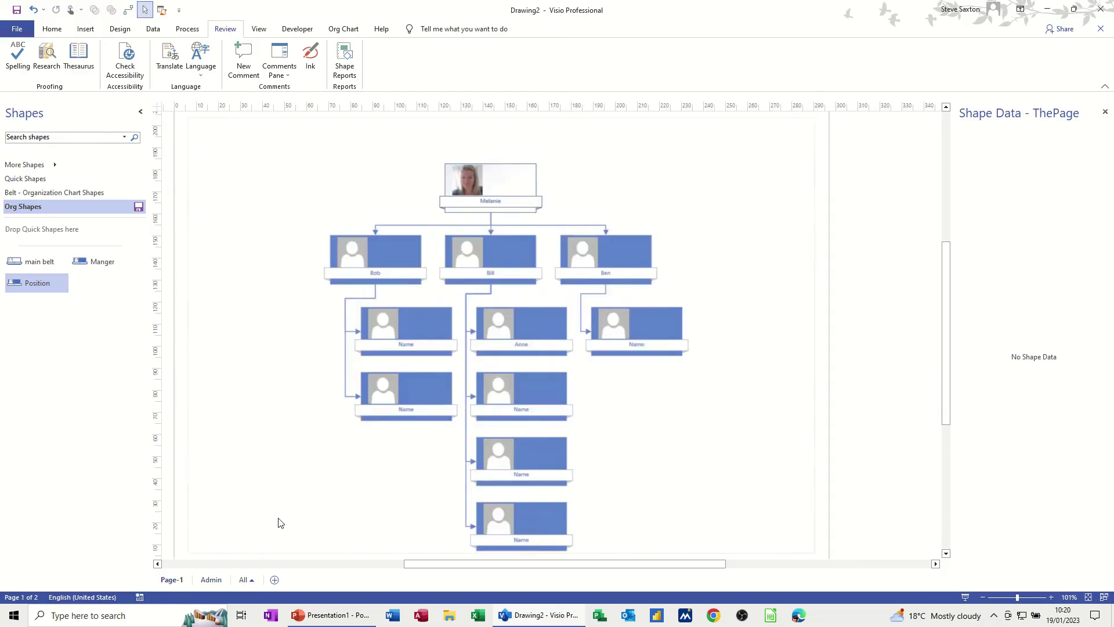
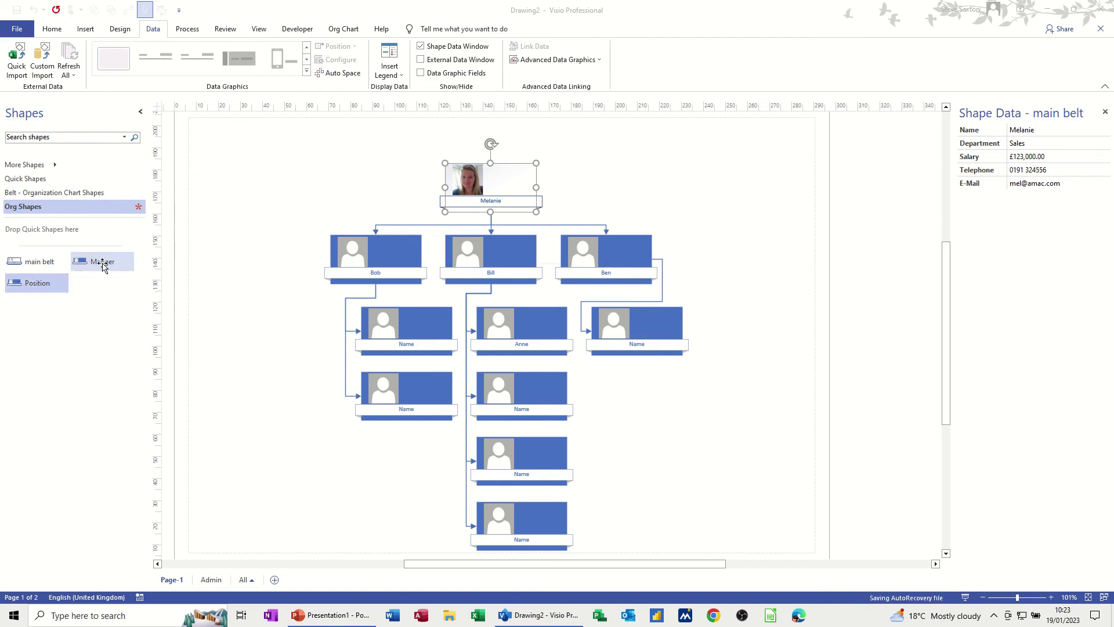
# Place a copy of the Manger master from Org Shapes onto the page.
pyautogui.click(47, 193)
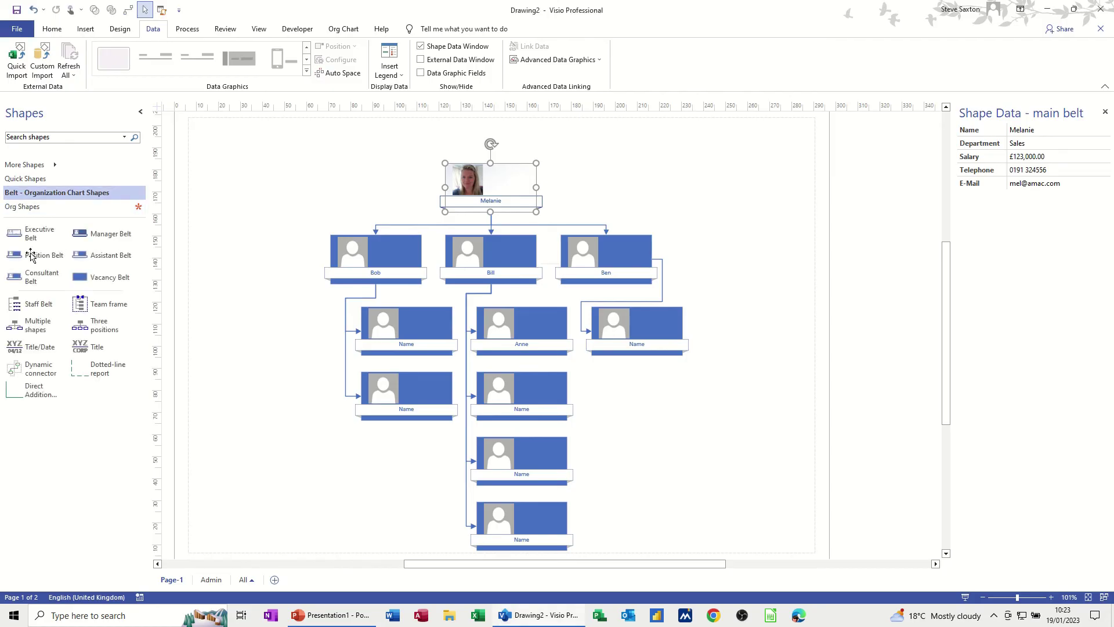
pyautogui.click(29, 208)
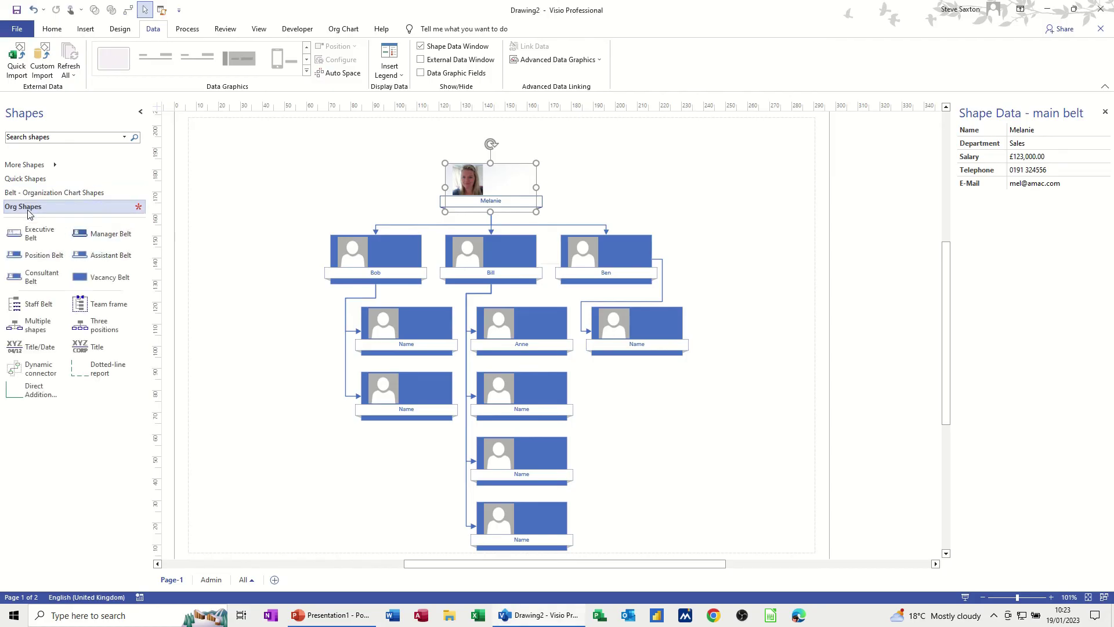
pyautogui.moveTo(90, 265); pyautogui.dragTo(247, 223)
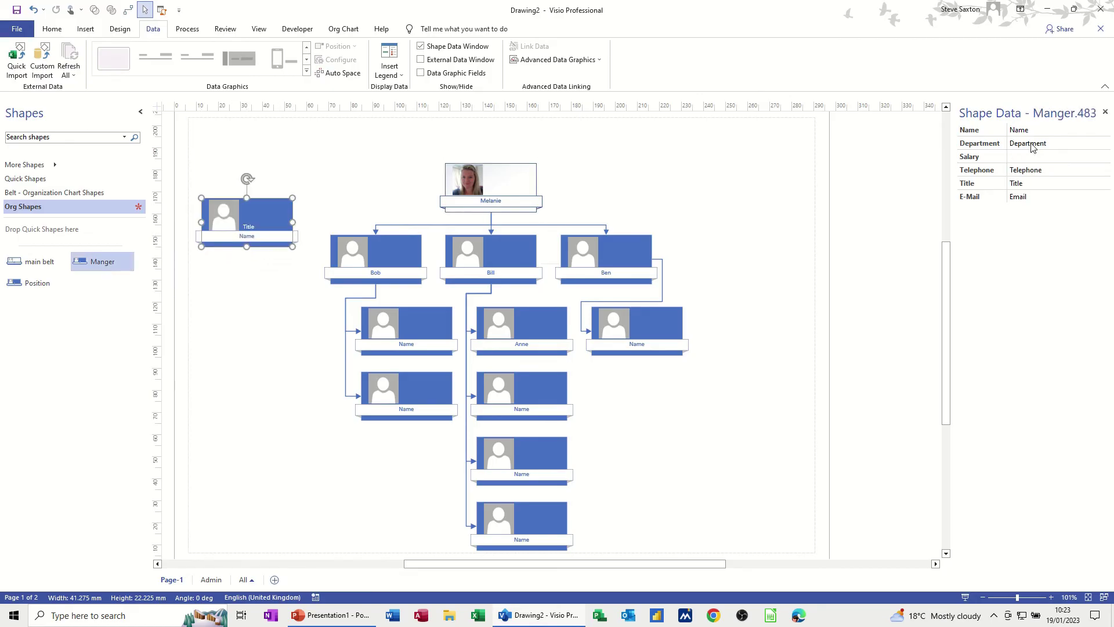
# Delete the shape's Title data field and drag the shape into Org Shapes as a new master.
pyautogui.rightClick(256, 219)
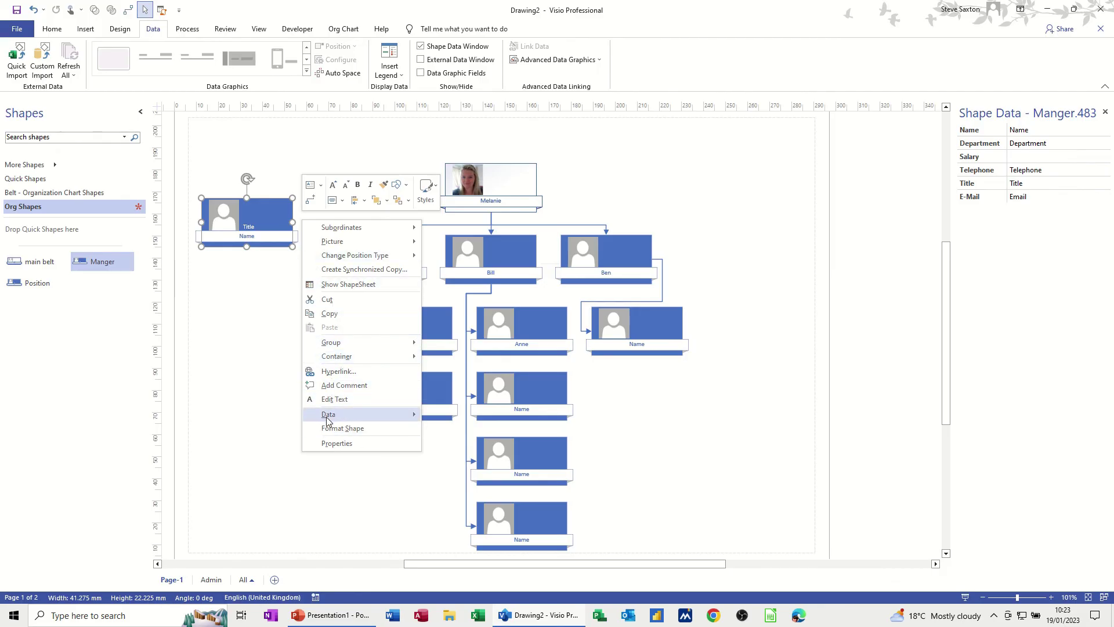
pyautogui.moveTo(328, 419)
pyautogui.click(460, 430)
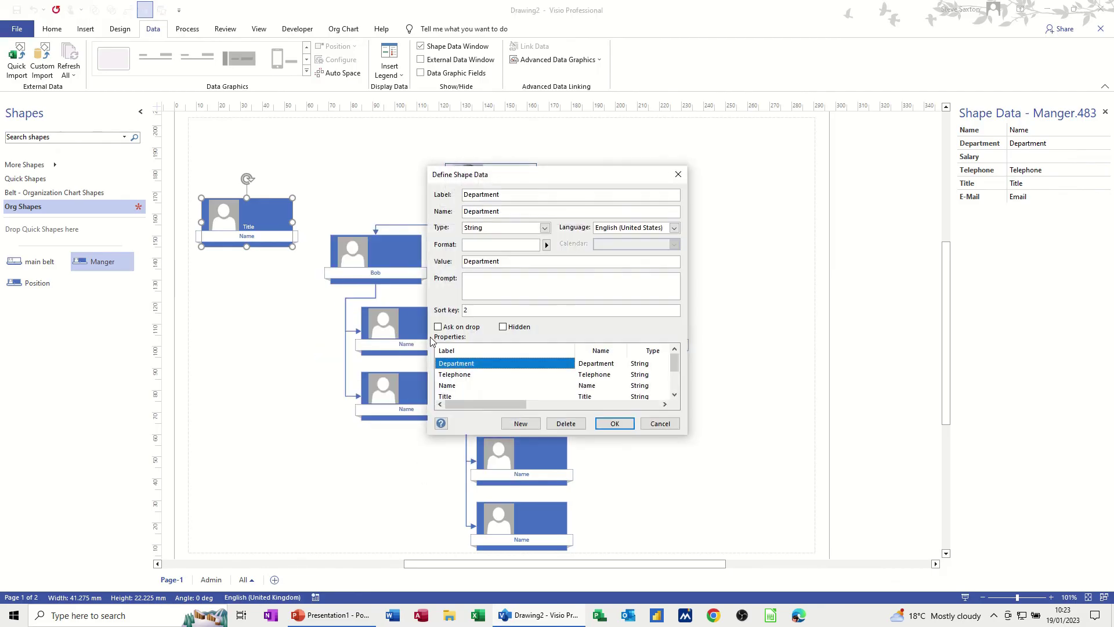
pyautogui.click(454, 397)
pyautogui.click(566, 424)
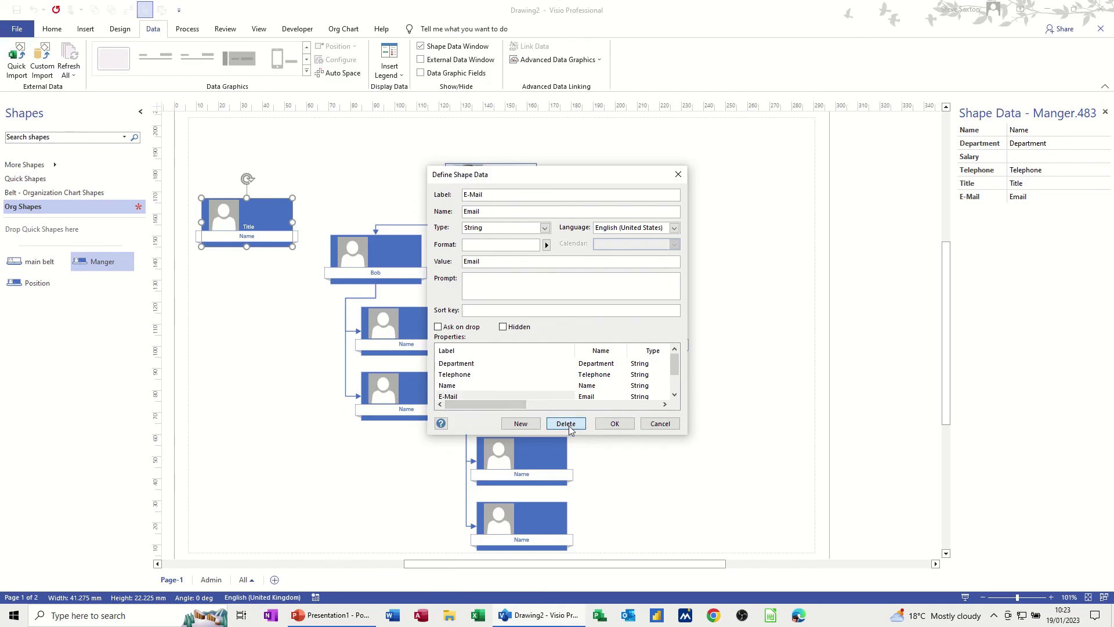
pyautogui.click(614, 424)
pyautogui.moveTo(263, 239); pyautogui.dragTo(249, 287)
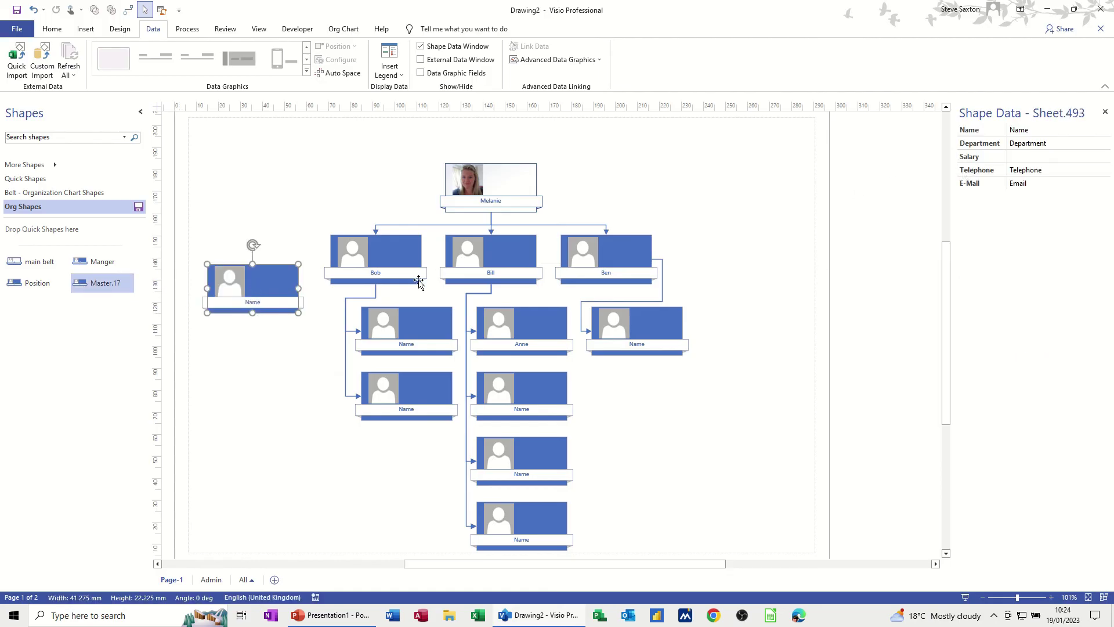
pyautogui.moveTo(240, 276); pyautogui.dragTo(128, 290)
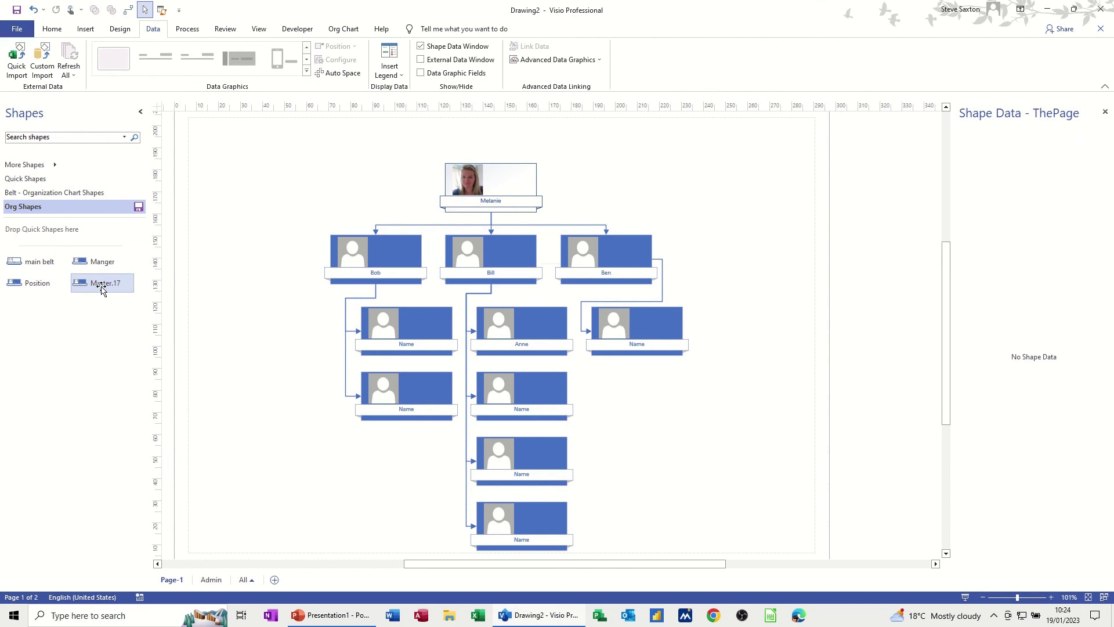
# Rename the new master to 'Manager Belt'.
pyautogui.click(102, 289)
pyautogui.write('Manager Belt')
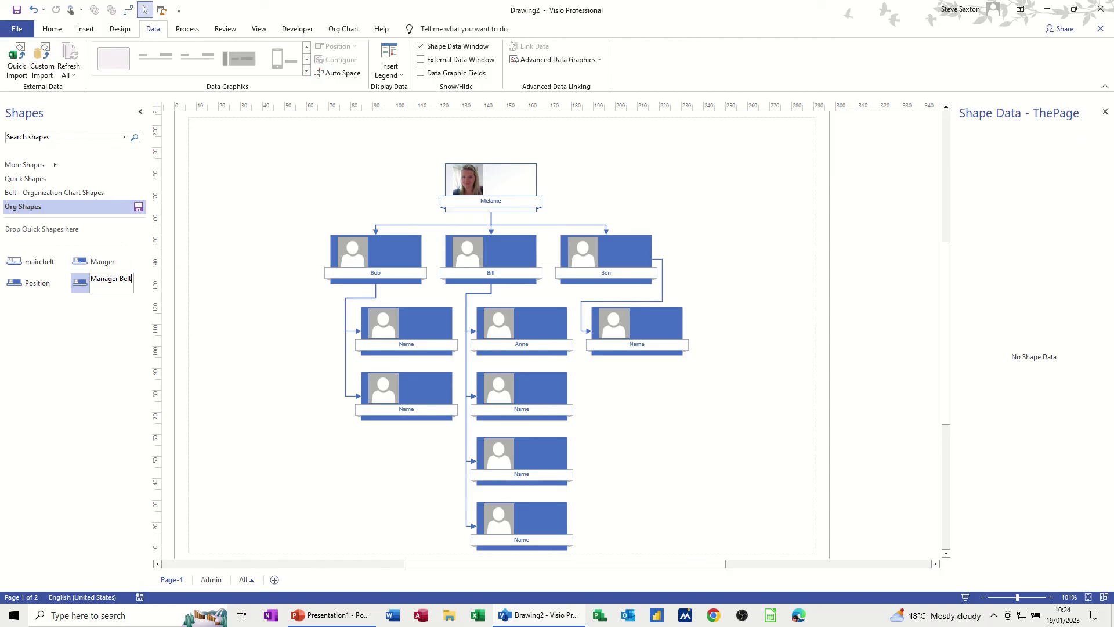
pyautogui.press('Return')
# Test a Manager Belt shape on the page, then delete it.
pyautogui.moveTo(100, 283); pyautogui.dragTo(234, 277)
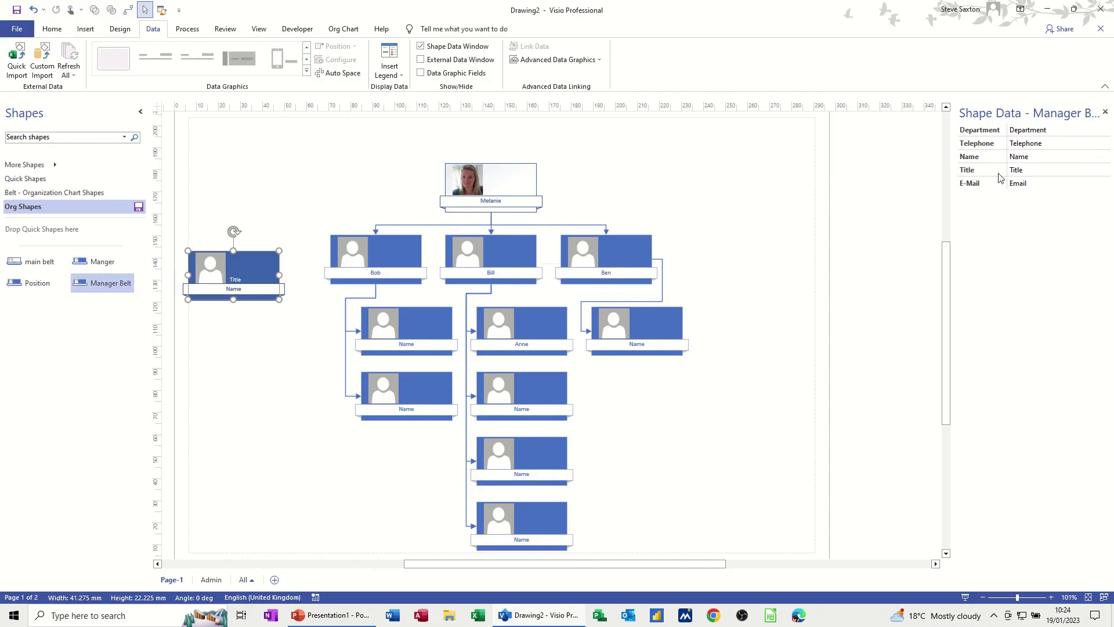
pyautogui.moveTo(232, 267); pyautogui.dragTo(245, 201)
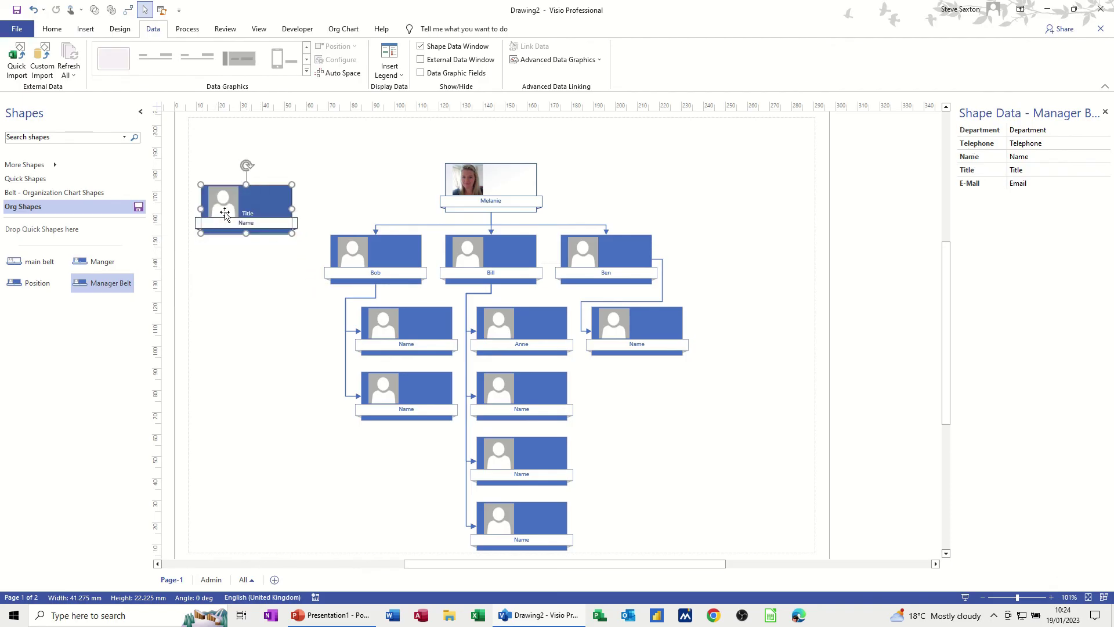
pyautogui.press('Delete')
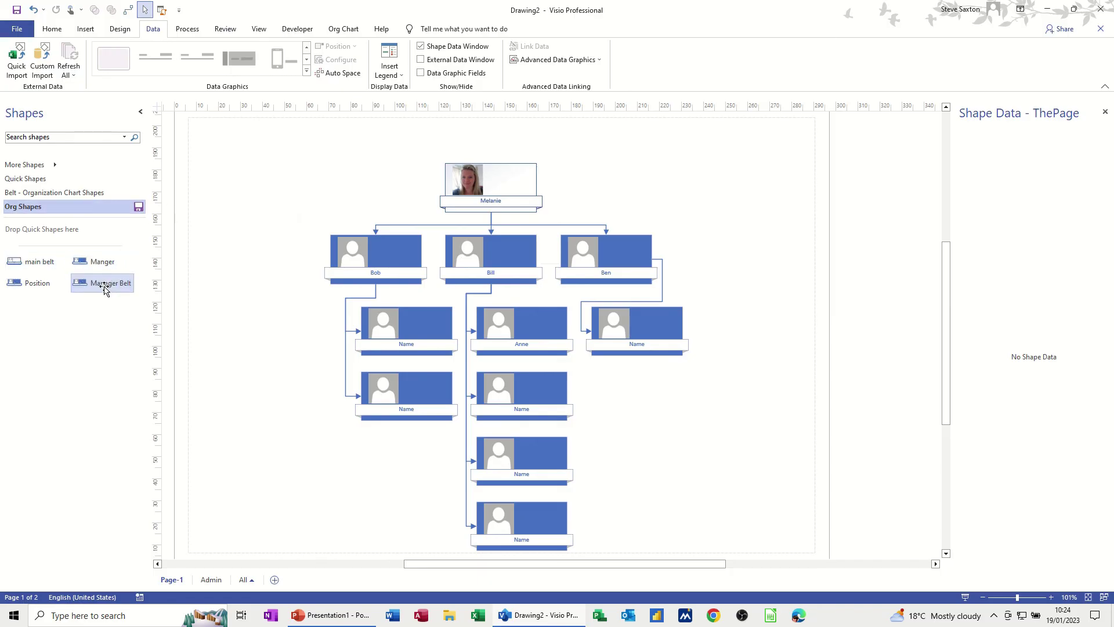
# Delete the Manager Belt master and place a fresh Manger shape on the page.
pyautogui.rightClick(107, 289)
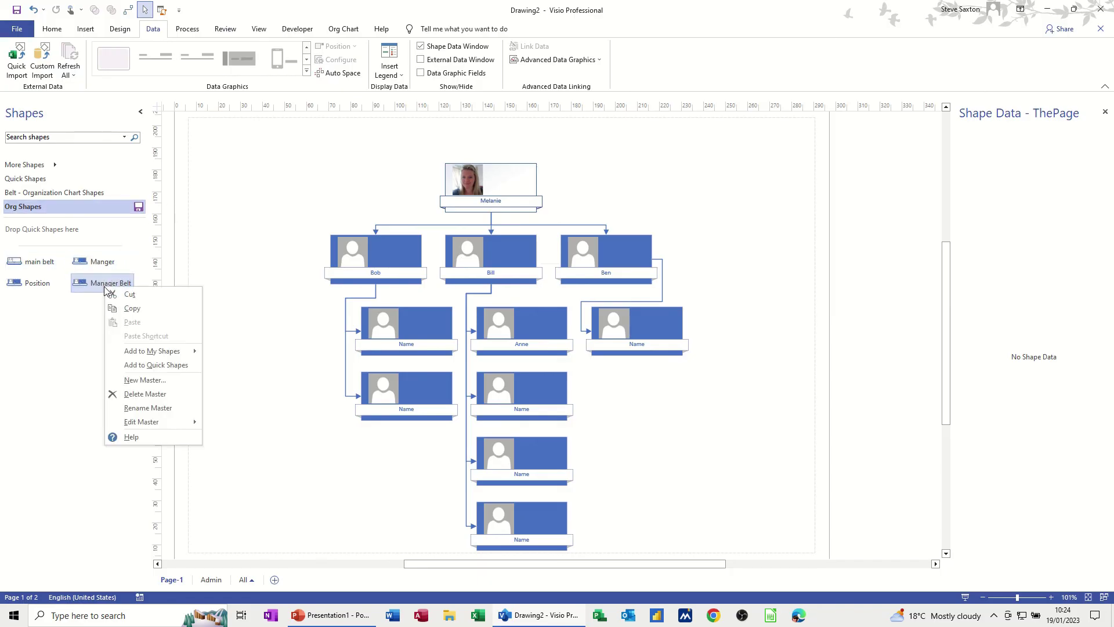
pyautogui.click(127, 394)
pyautogui.moveTo(94, 267); pyautogui.dragTo(236, 265)
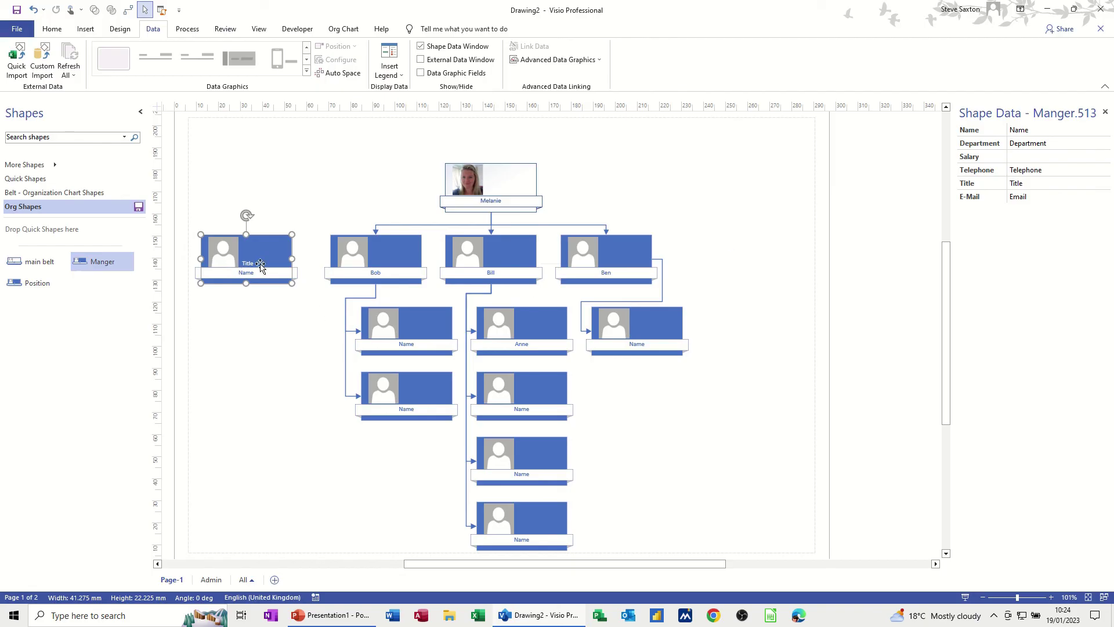
# Remove the shape's Title data field and drag it into the stencil as a new master.
pyautogui.rightClick(260, 265)
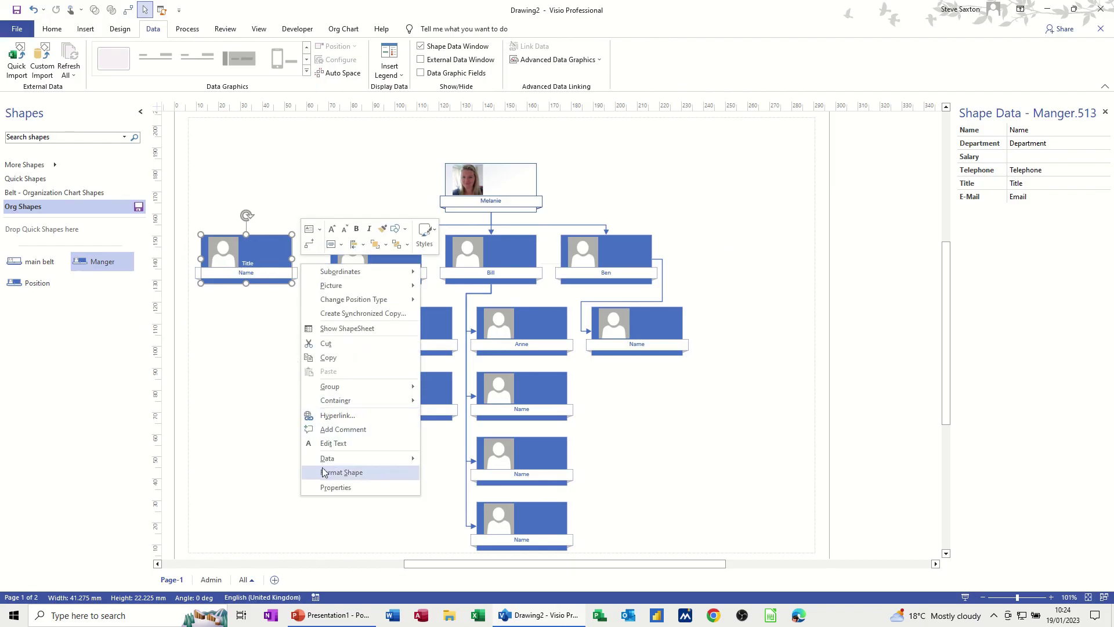
pyautogui.moveTo(328, 458)
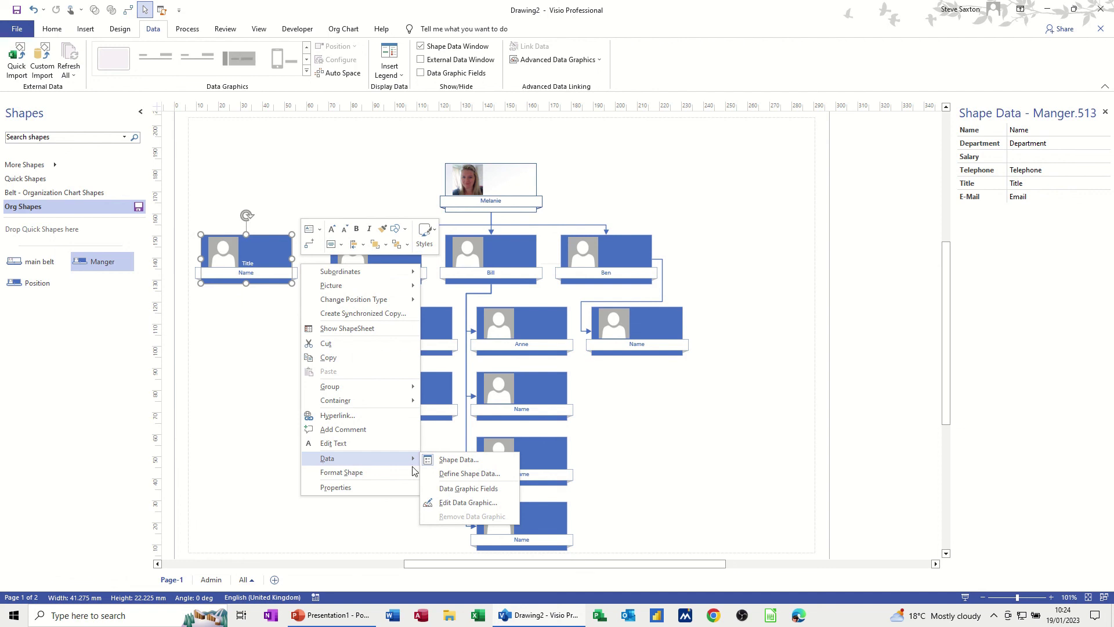
pyautogui.click(450, 472)
pyautogui.click(446, 396)
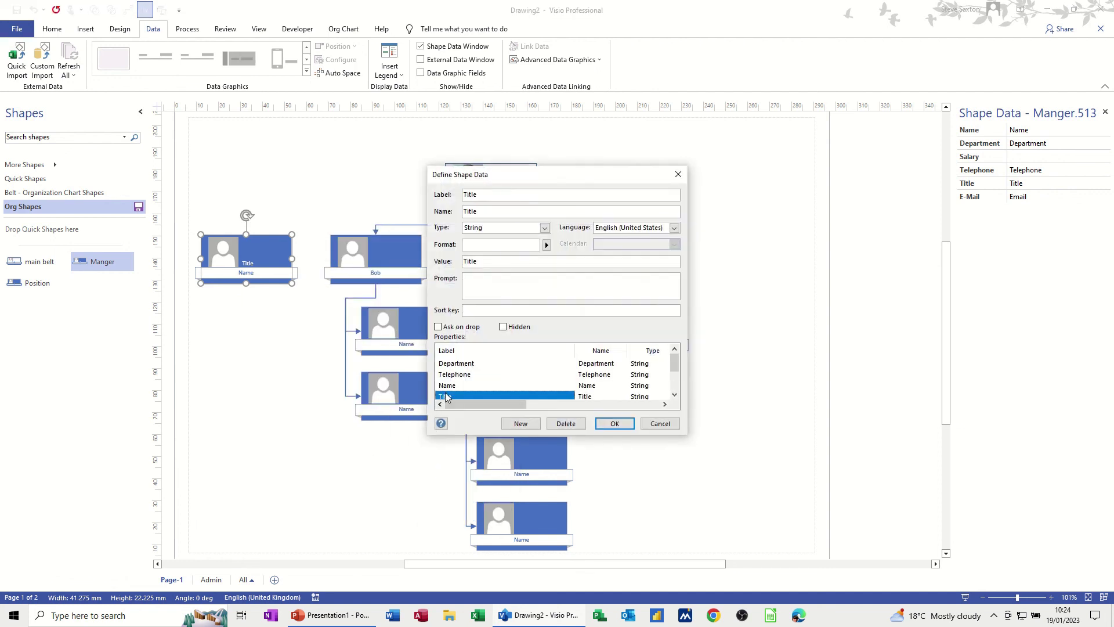
pyautogui.click(564, 423)
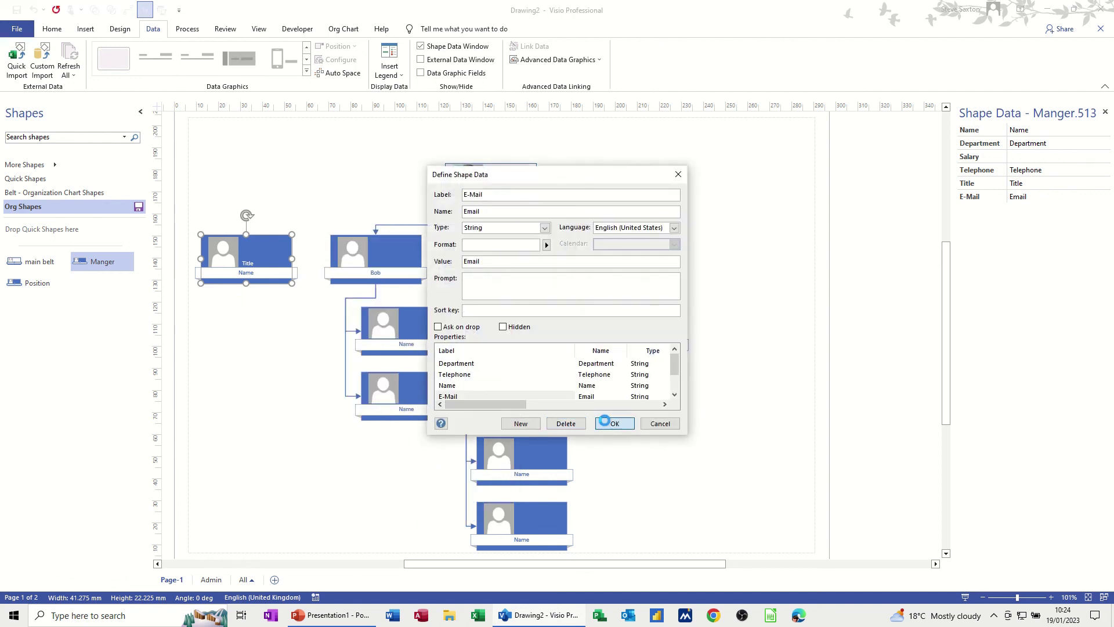
pyautogui.click(614, 424)
pyautogui.moveTo(253, 268); pyautogui.dragTo(117, 268)
# Delete the old Manger master and rename the new master to 'Manager'.
pyautogui.rightClick(115, 265)
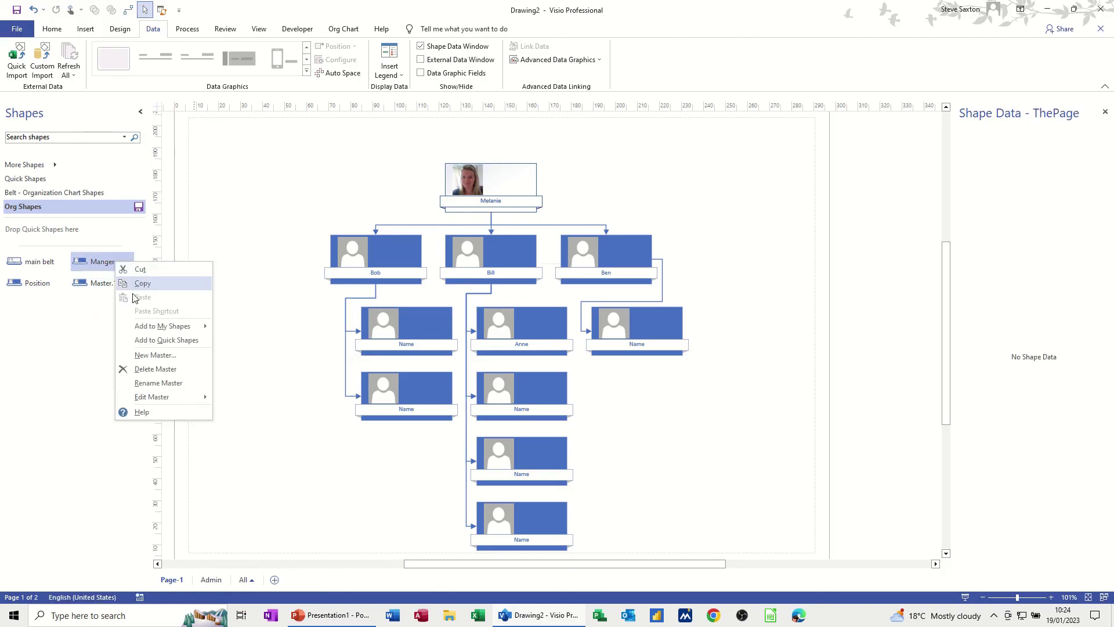
pyautogui.click(139, 370)
pyautogui.click(67, 283)
pyautogui.click(36, 284)
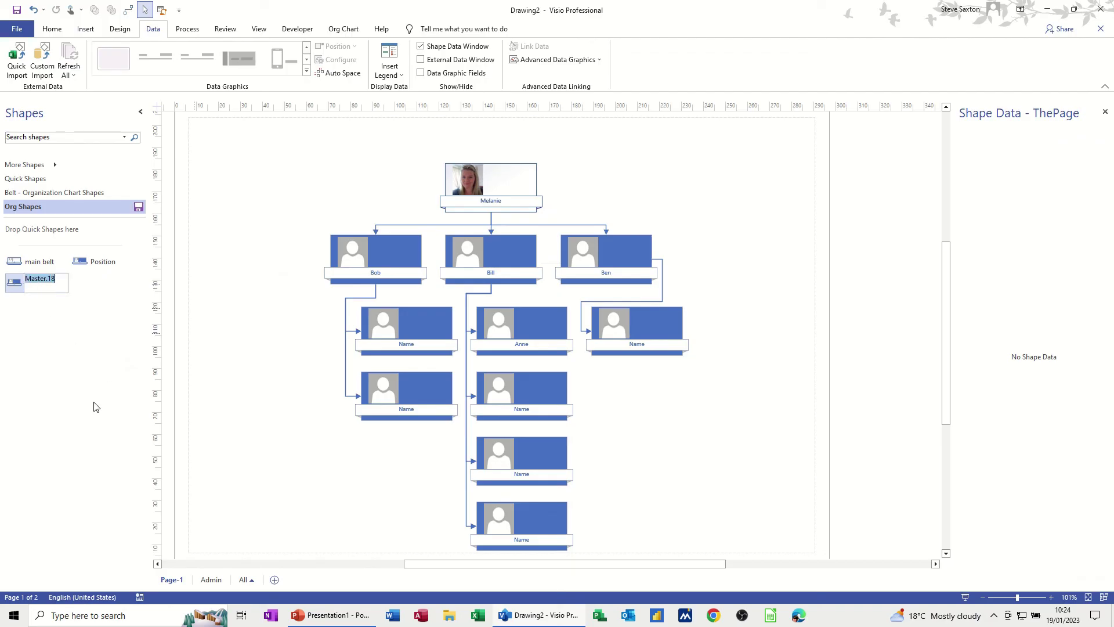
pyautogui.write('Manager')
pyautogui.press('Return')
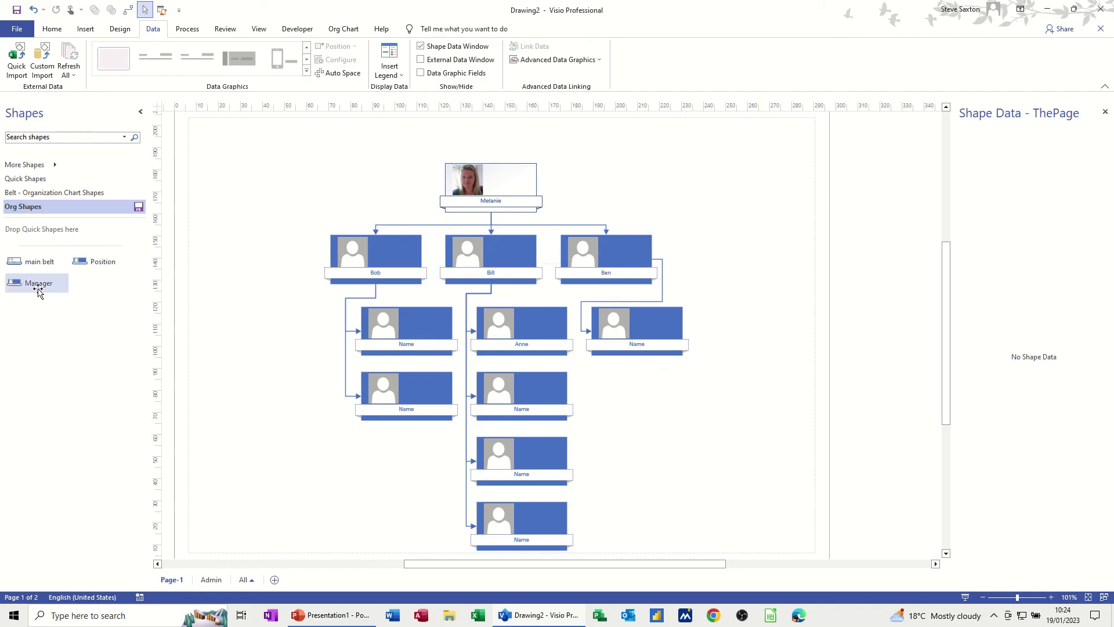
# Test-drop and delete a Manager shape, then save and close the Org Shapes stencil.
pyautogui.moveTo(36, 289); pyautogui.dragTo(250, 284)
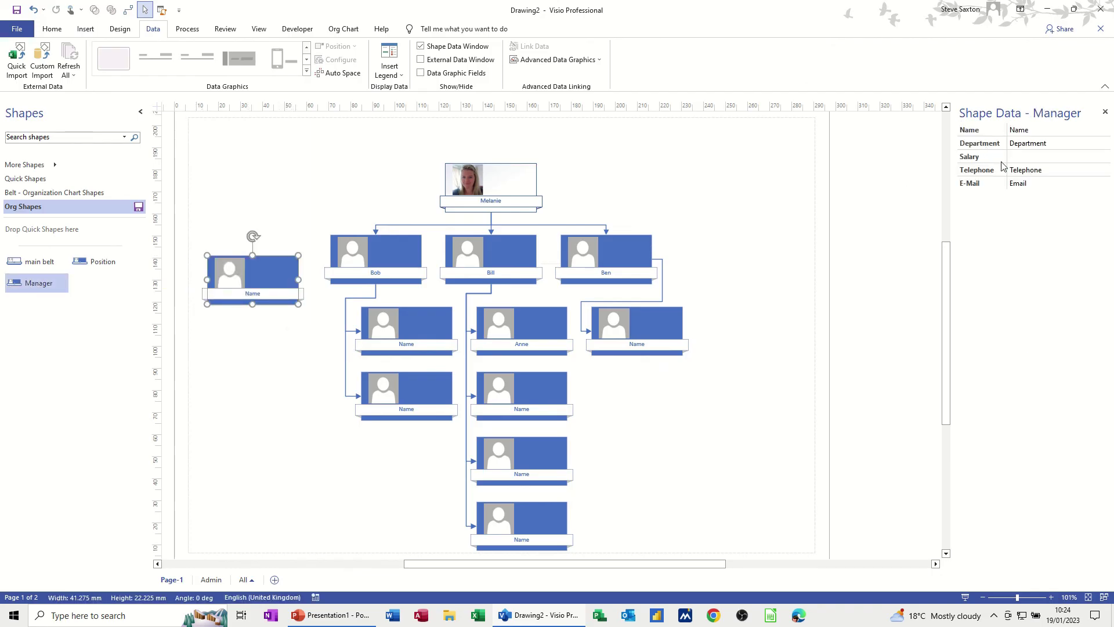
pyautogui.press('Delete')
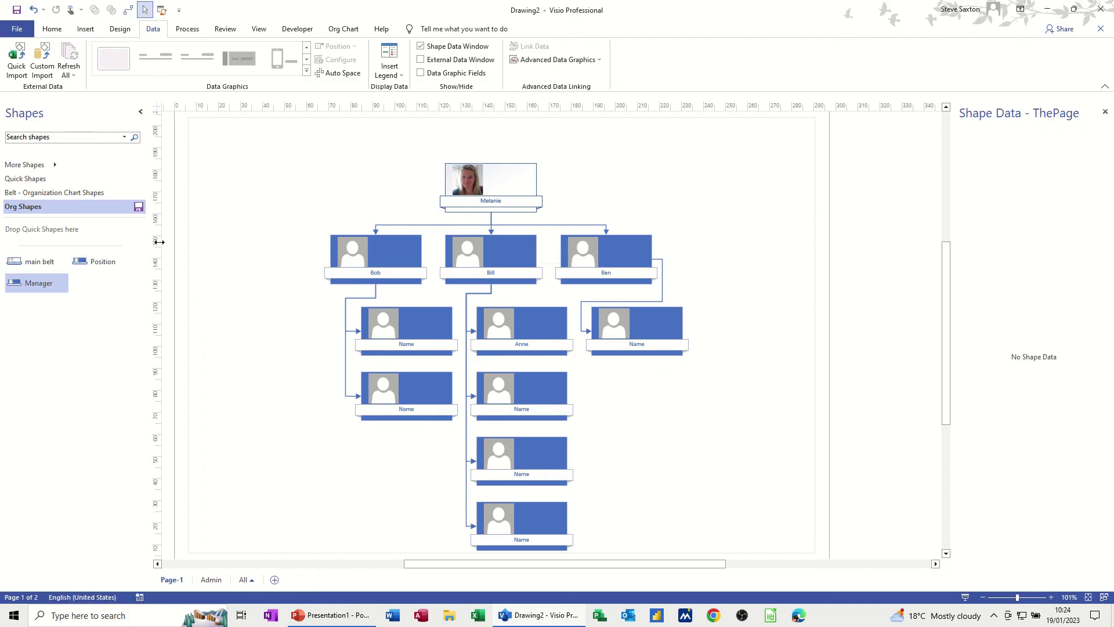
pyautogui.click(138, 207)
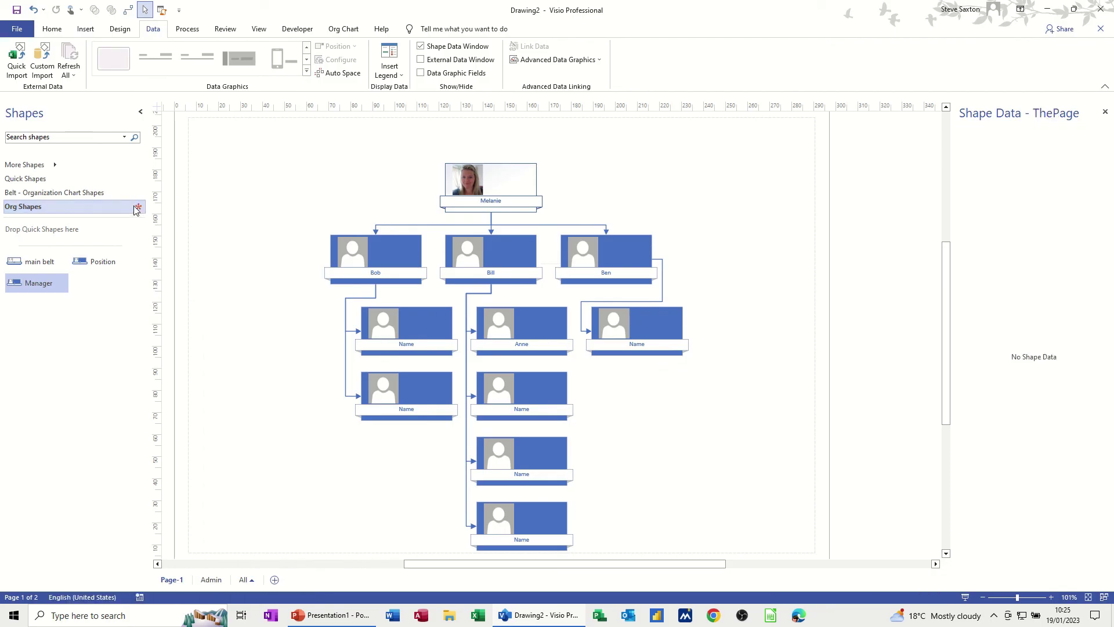
pyautogui.rightClick(139, 210)
pyautogui.click(165, 341)
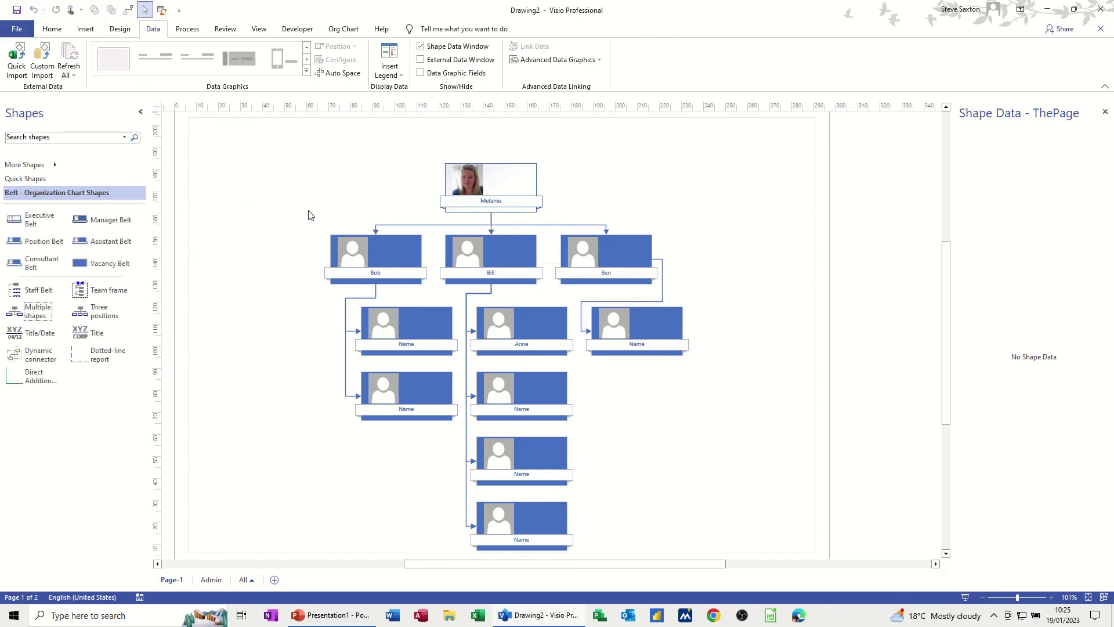